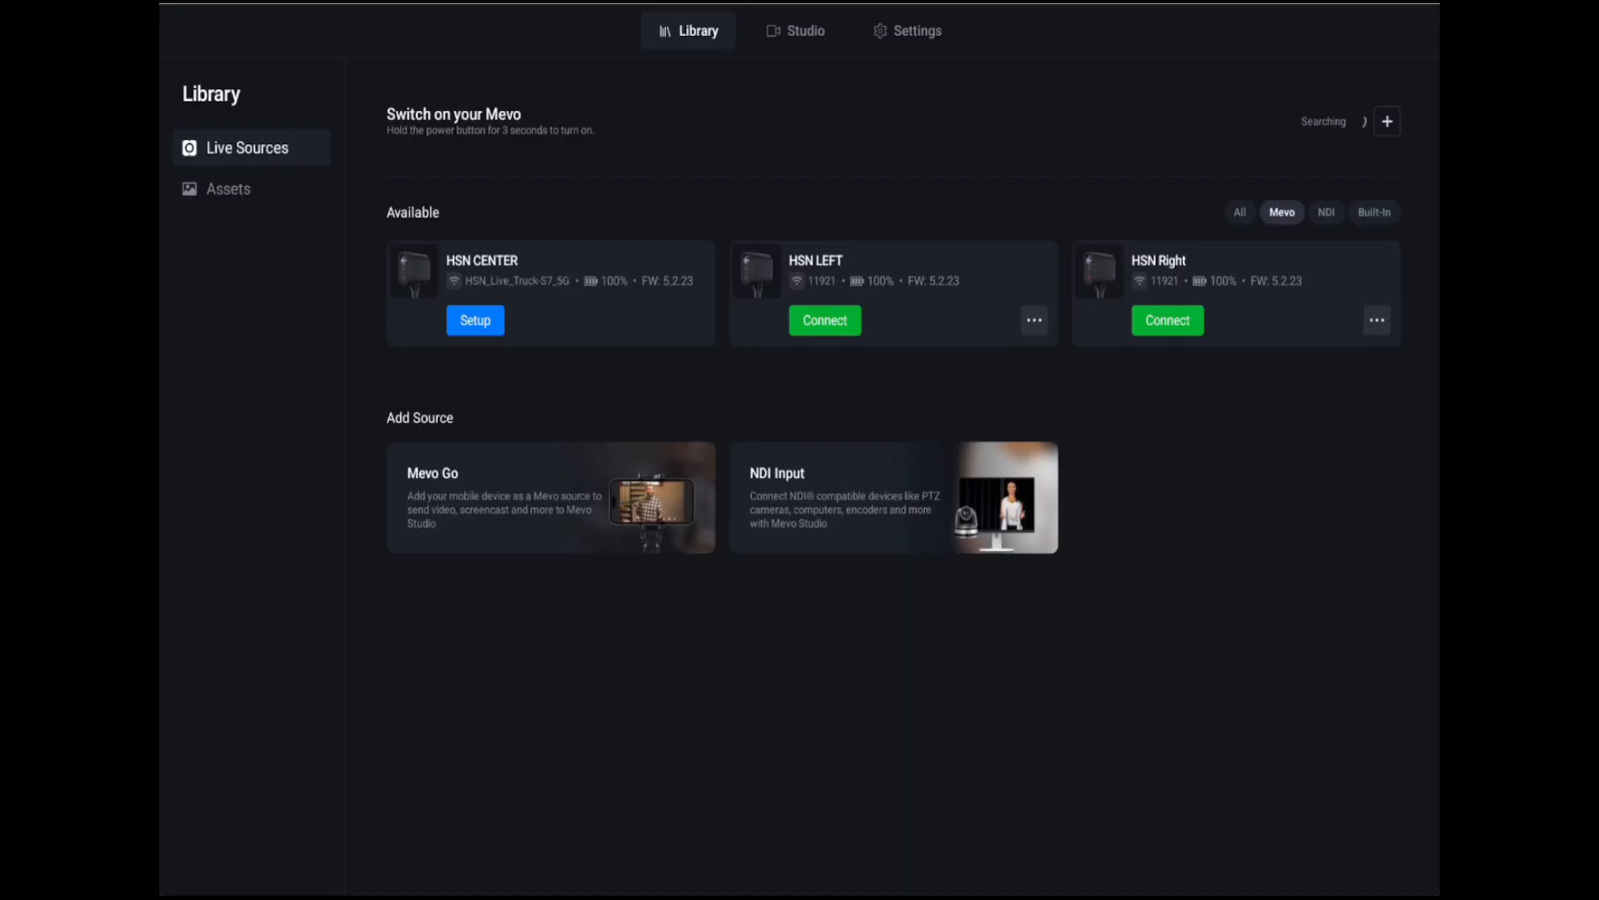
Step: Set up the HSN CENTER camera to use an existing Wi-Fi and keep it on the 11921 network
click(481, 323)
click(403, 179)
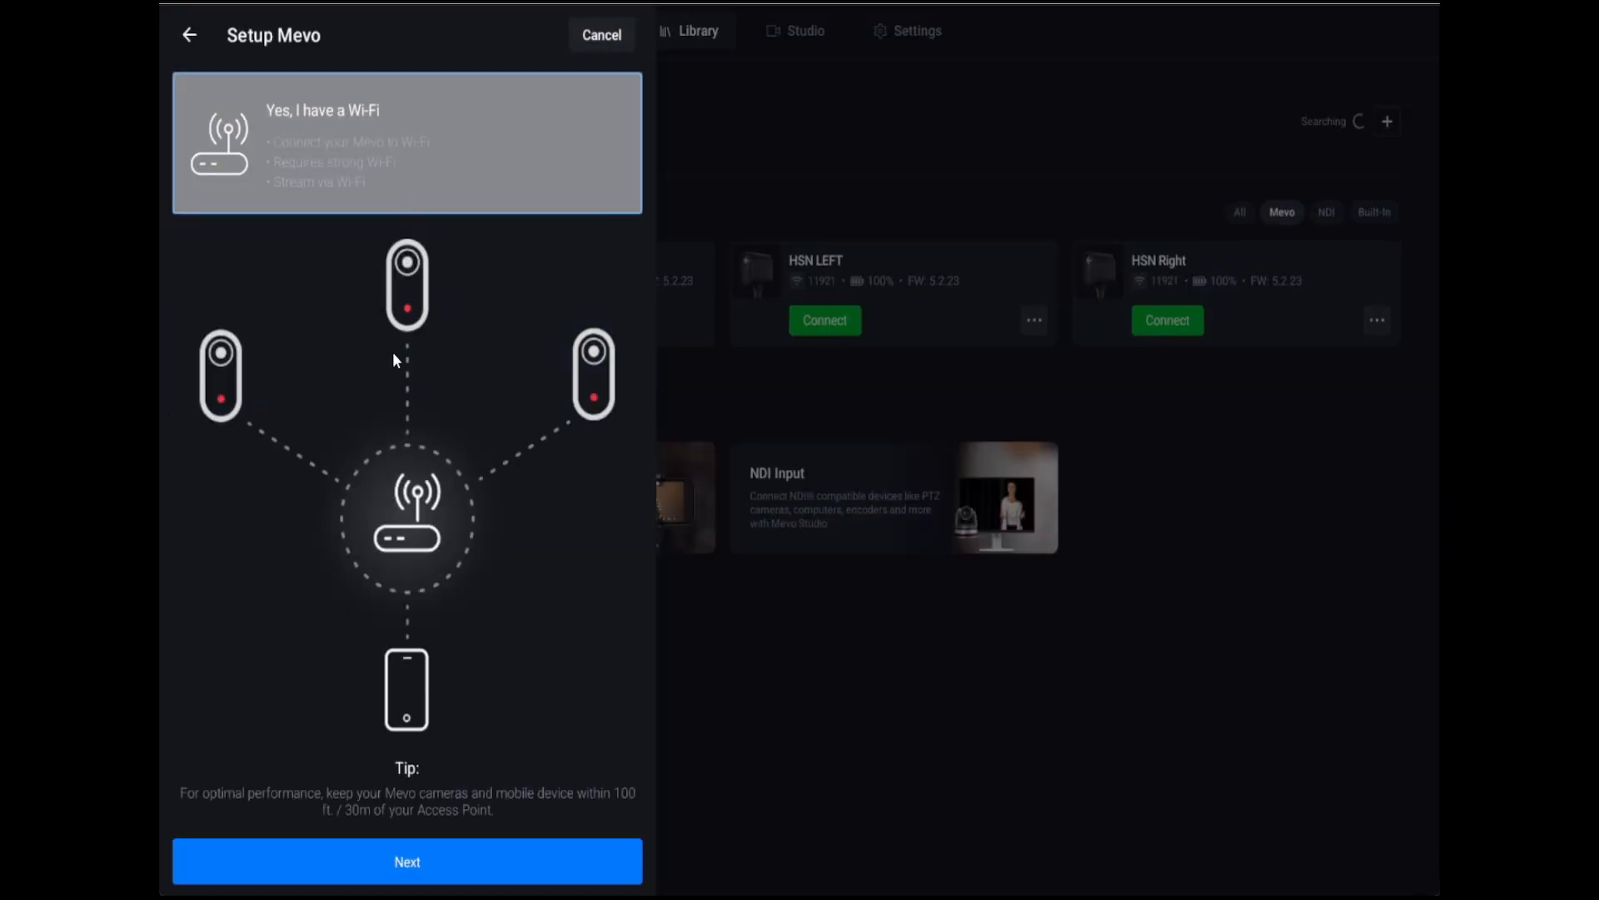
click(366, 849)
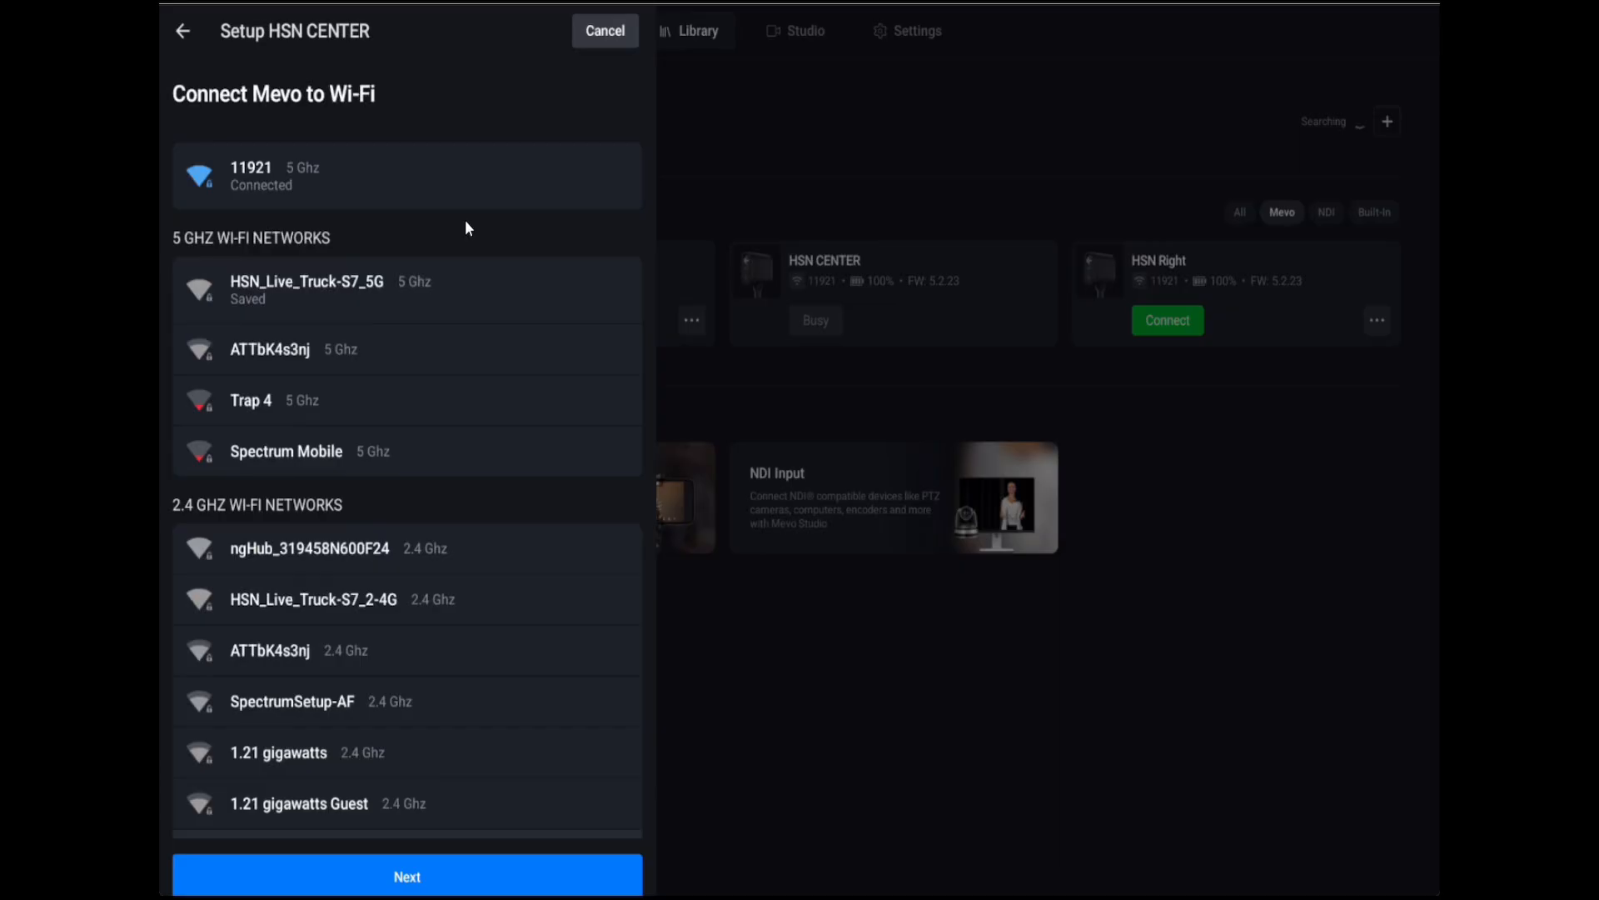
click(457, 888)
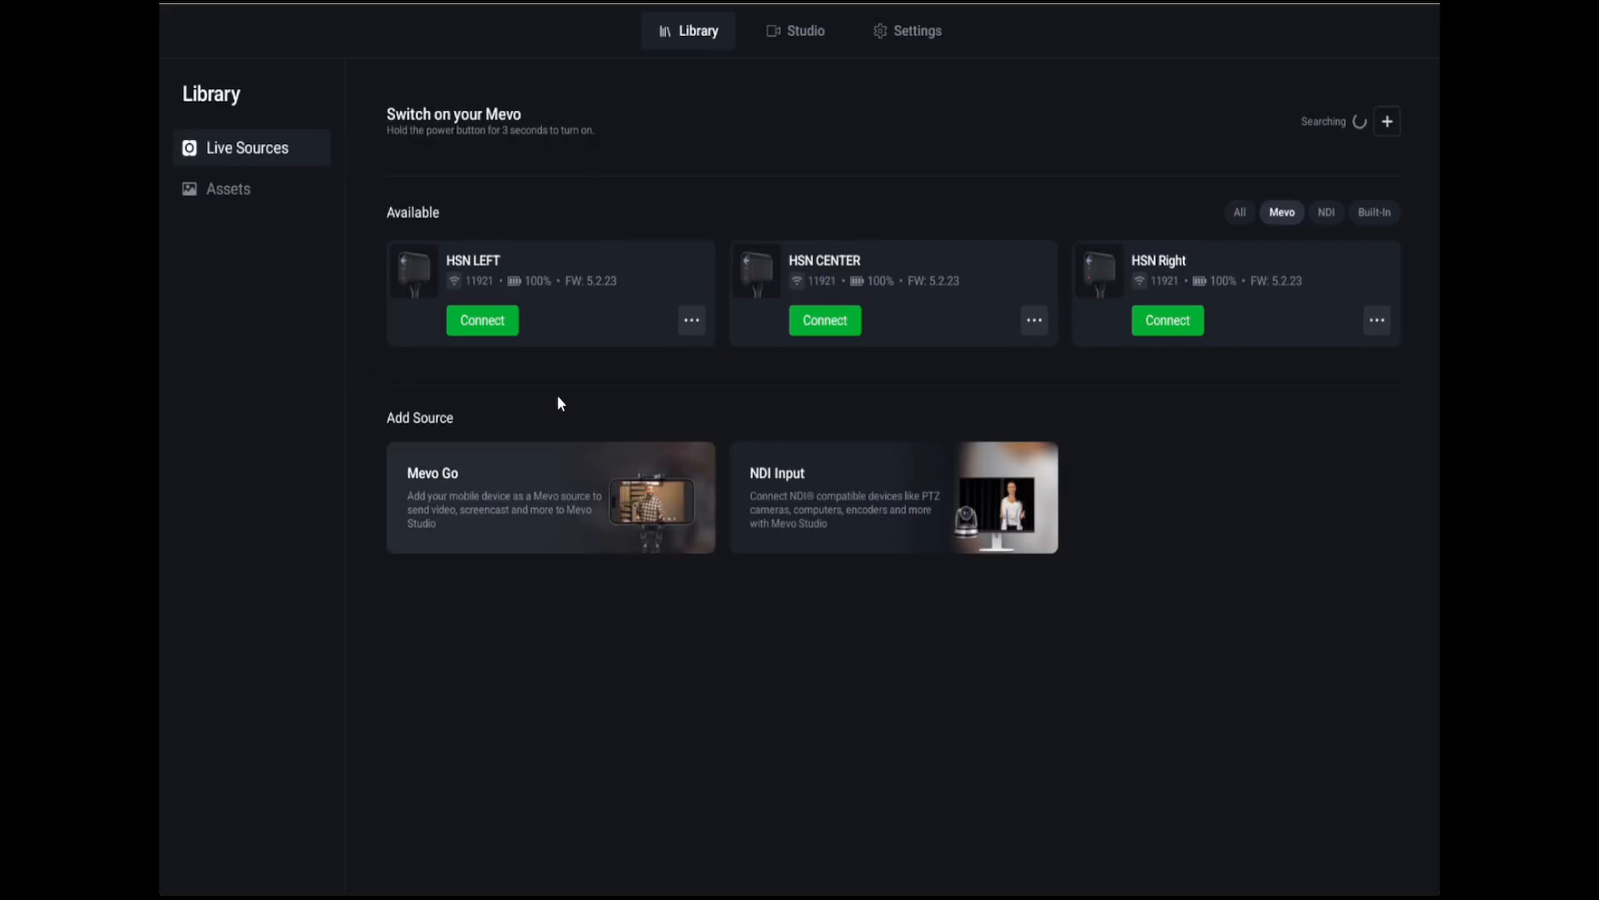
Step: Connect the HSN LEFT, HSN CENTER and HSN Right cameras as live sources in the Library
click(794, 31)
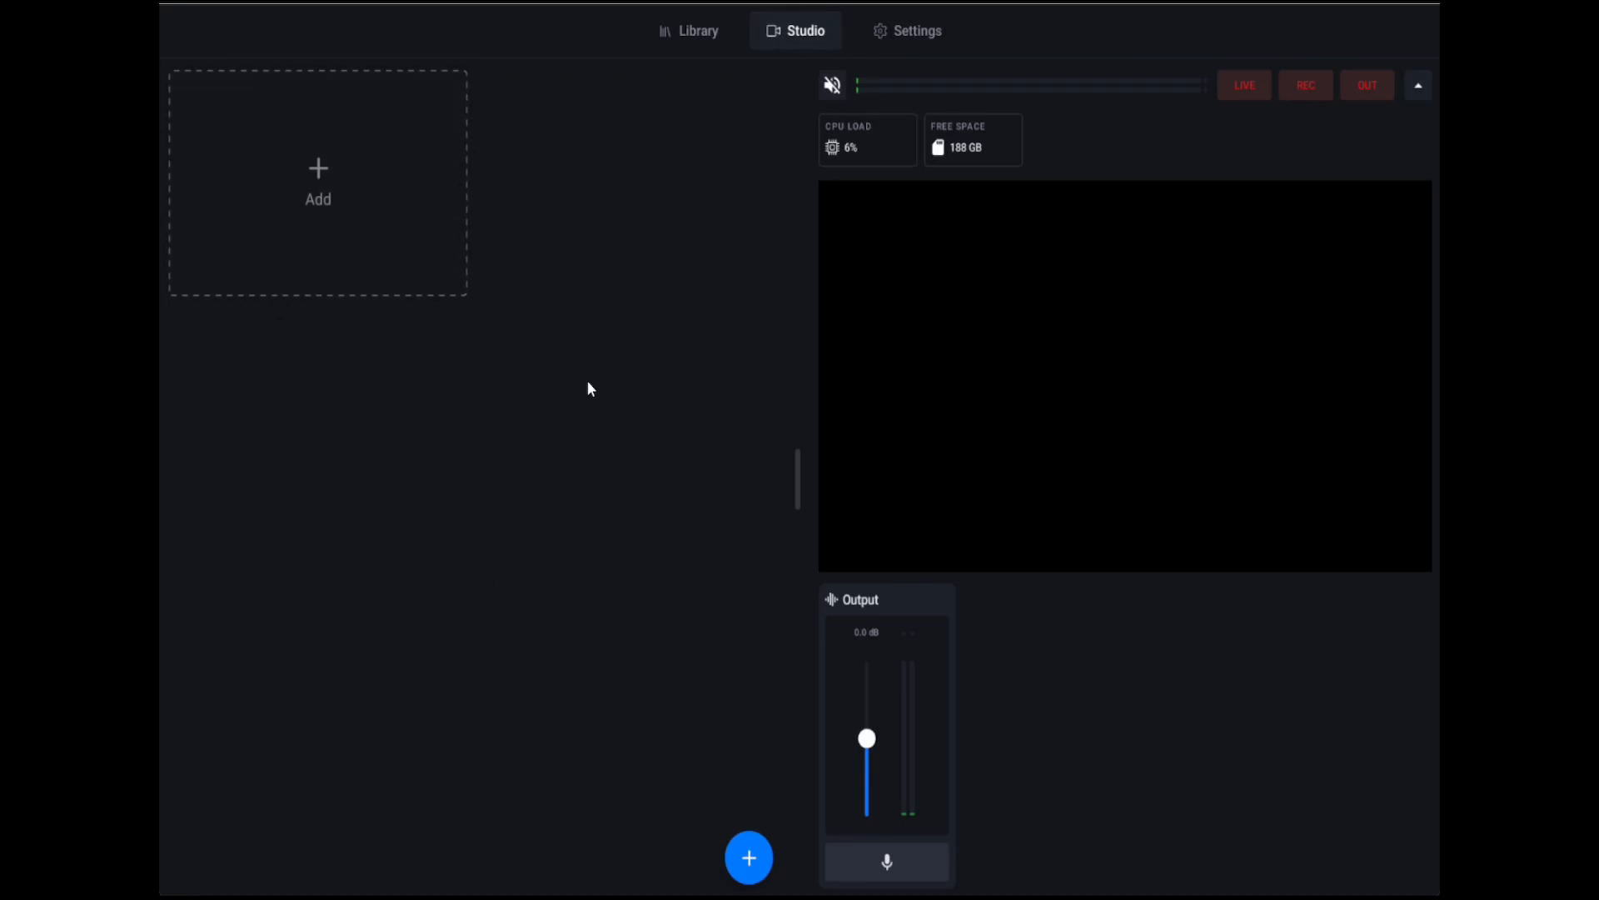
click(689, 33)
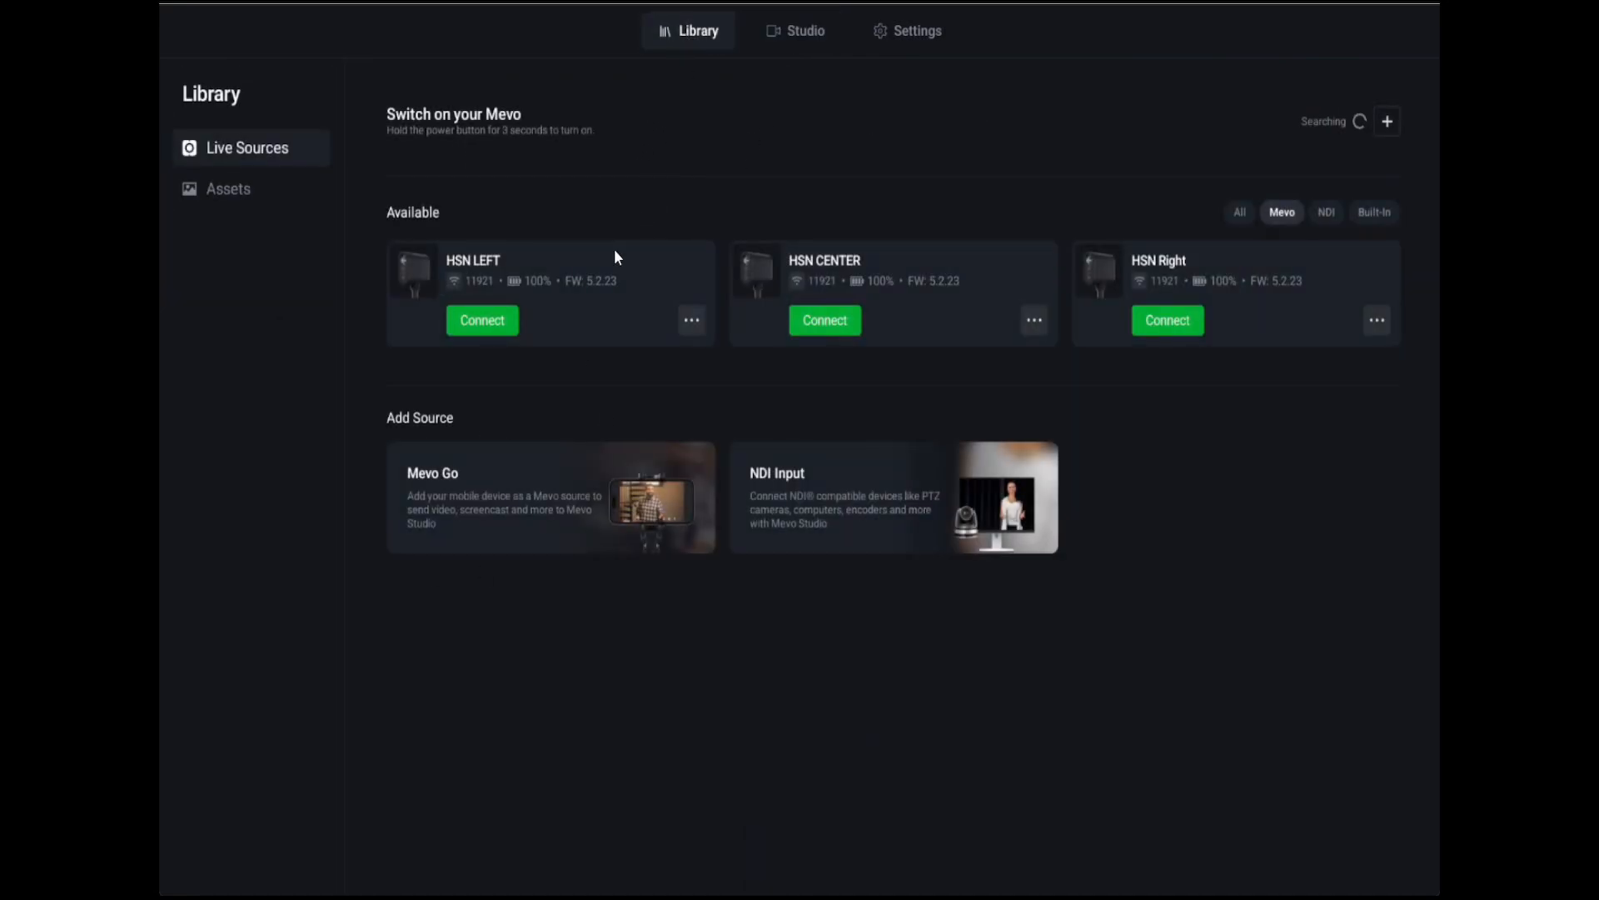
click(490, 327)
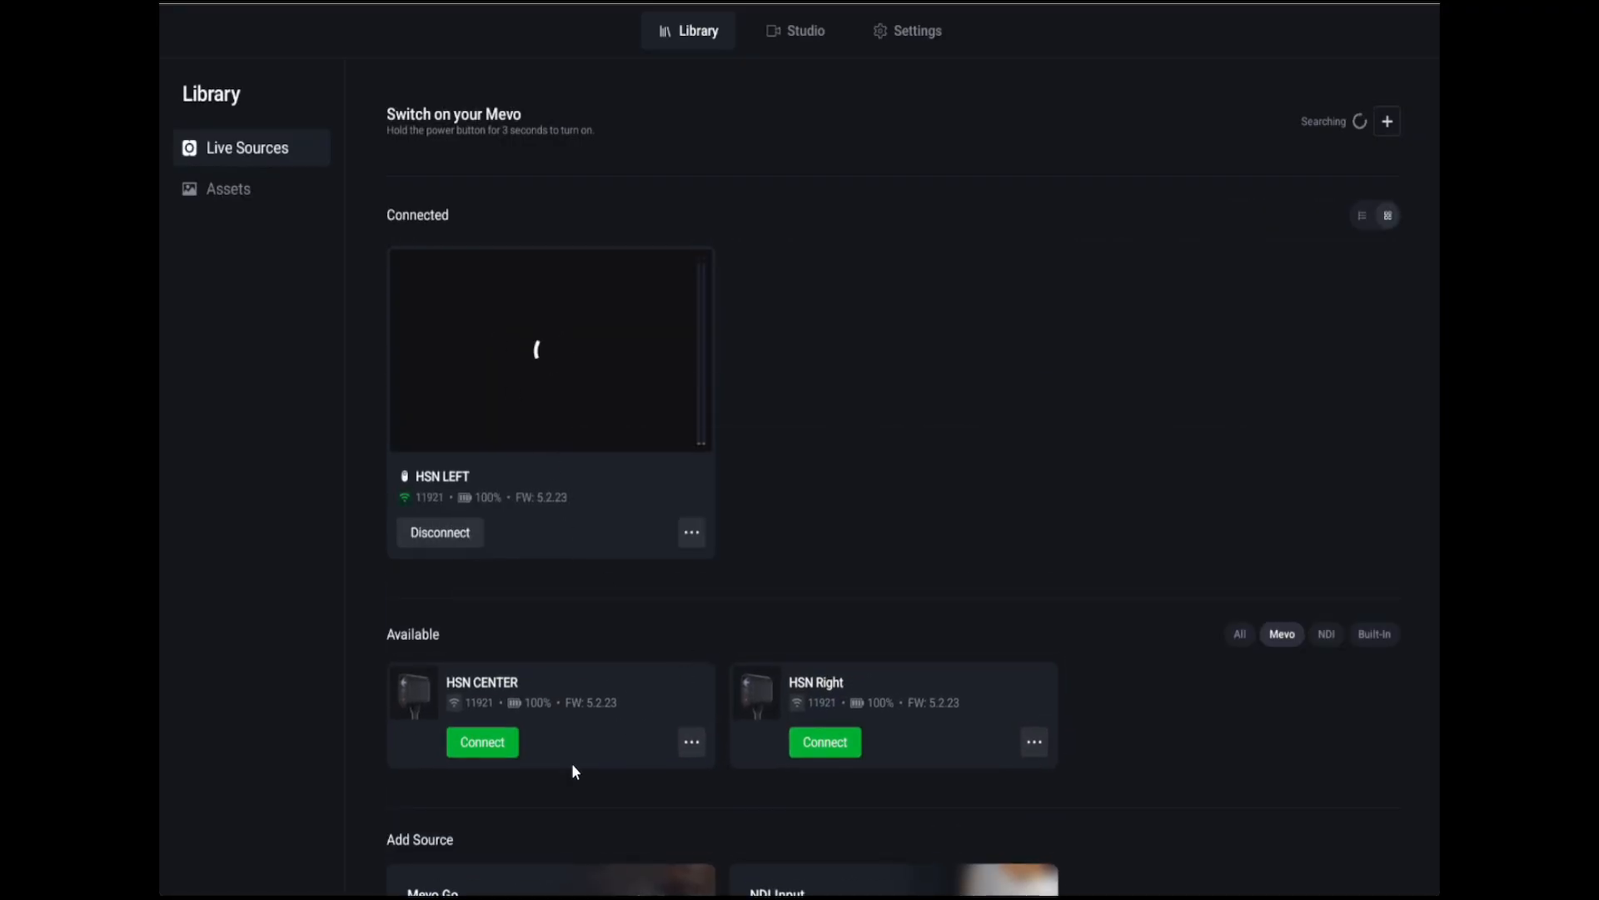
click(490, 738)
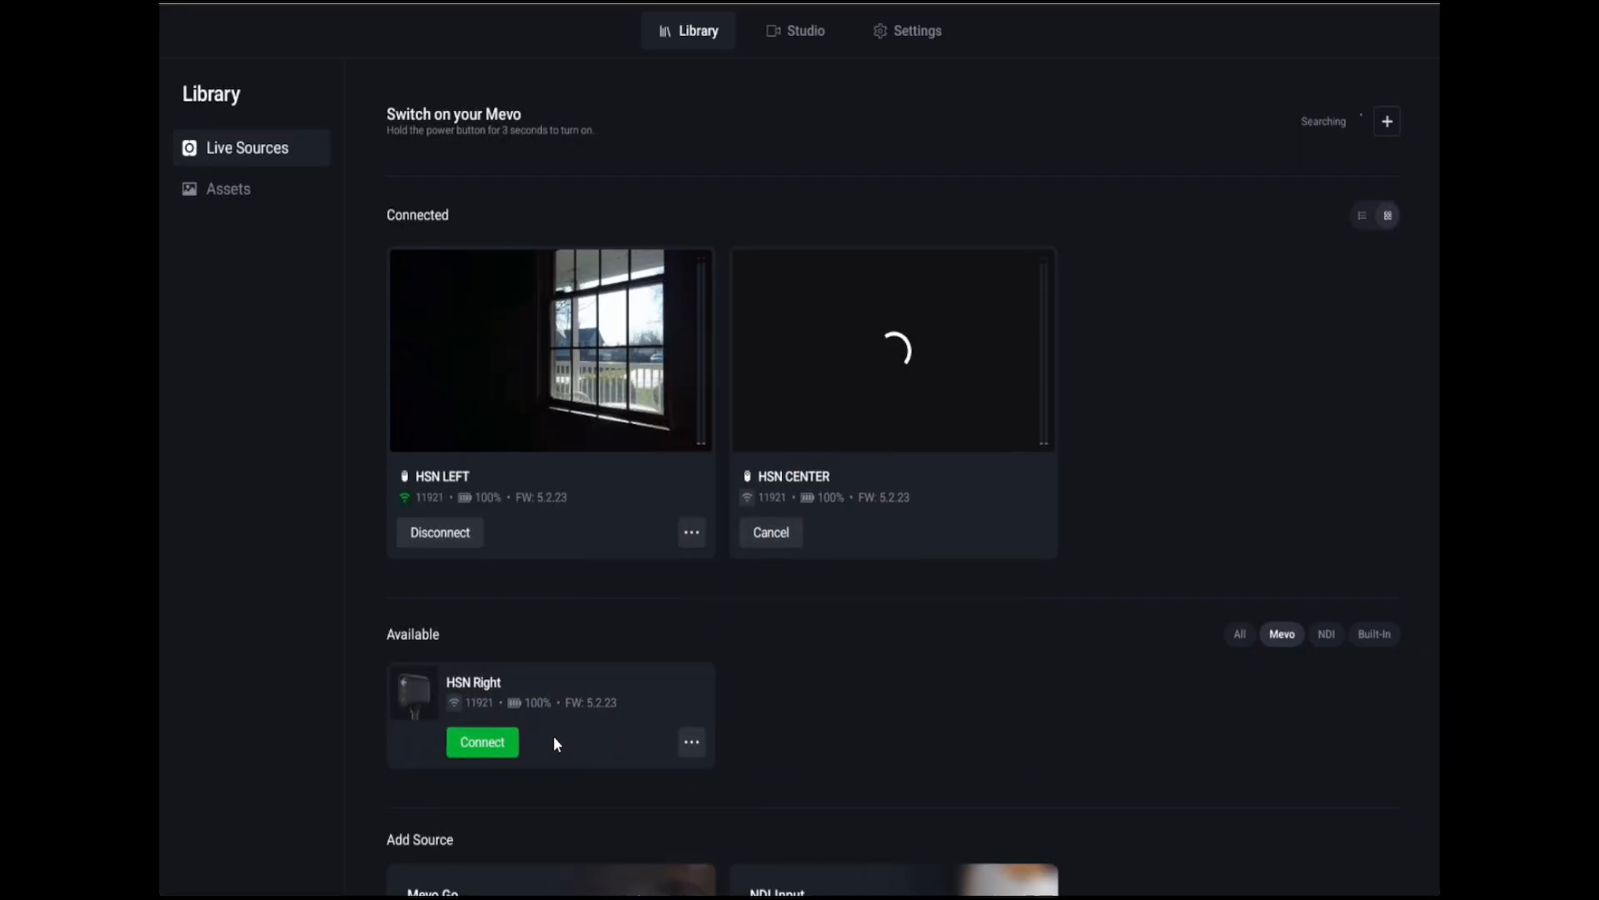
click(511, 745)
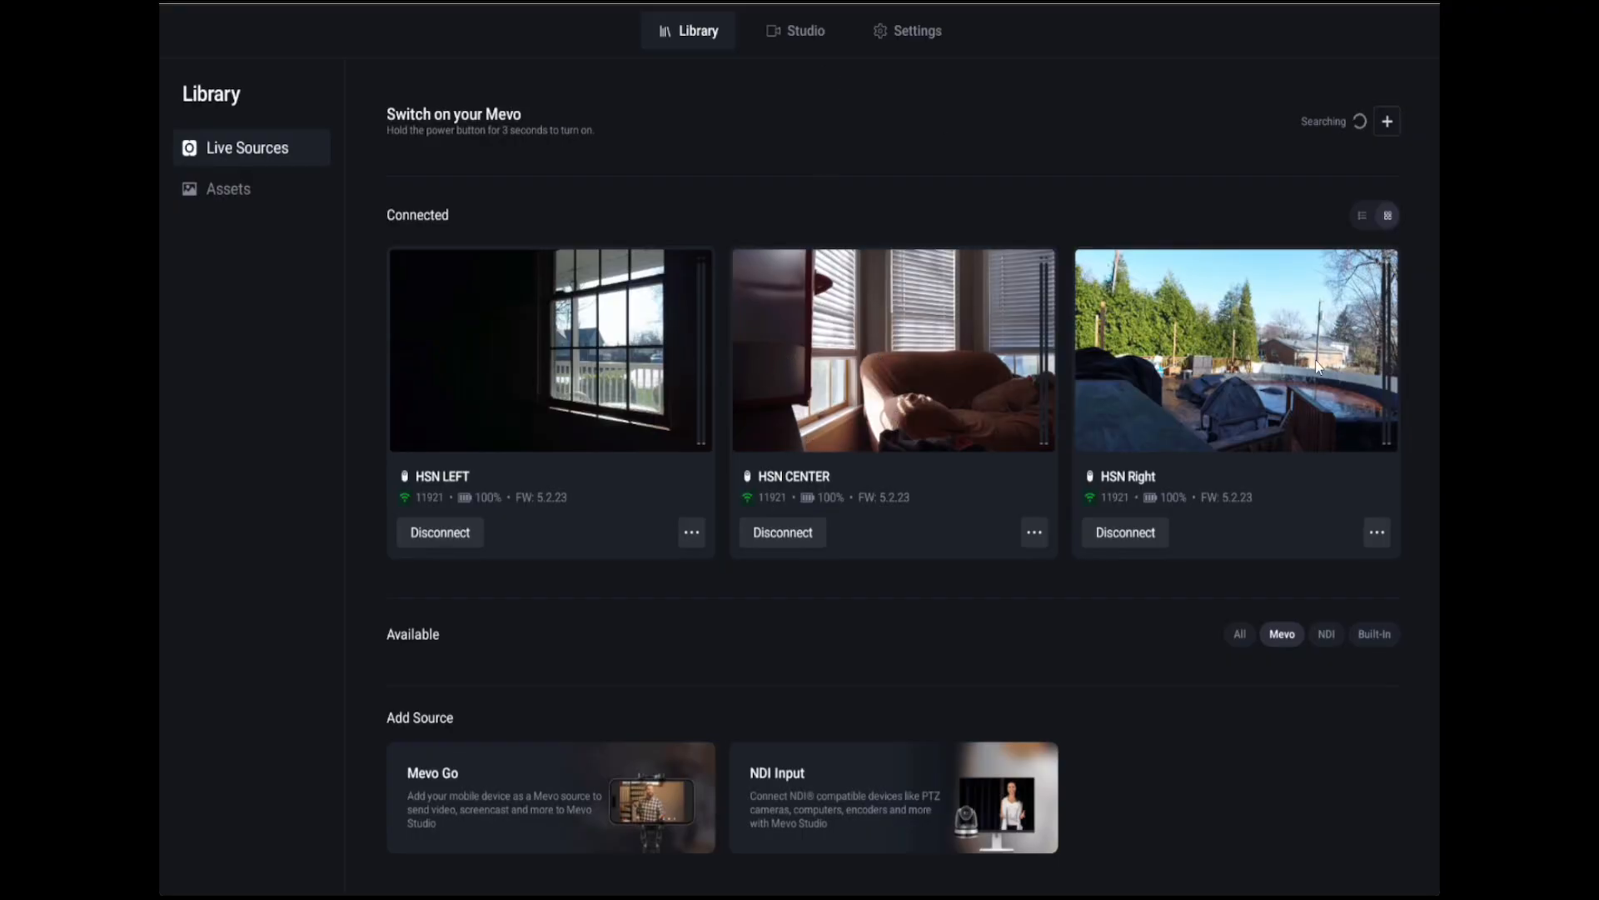
Step: In the Studio, switch the program output to HSN CENTER, HSN Right and back to HSN LEFT
click(806, 38)
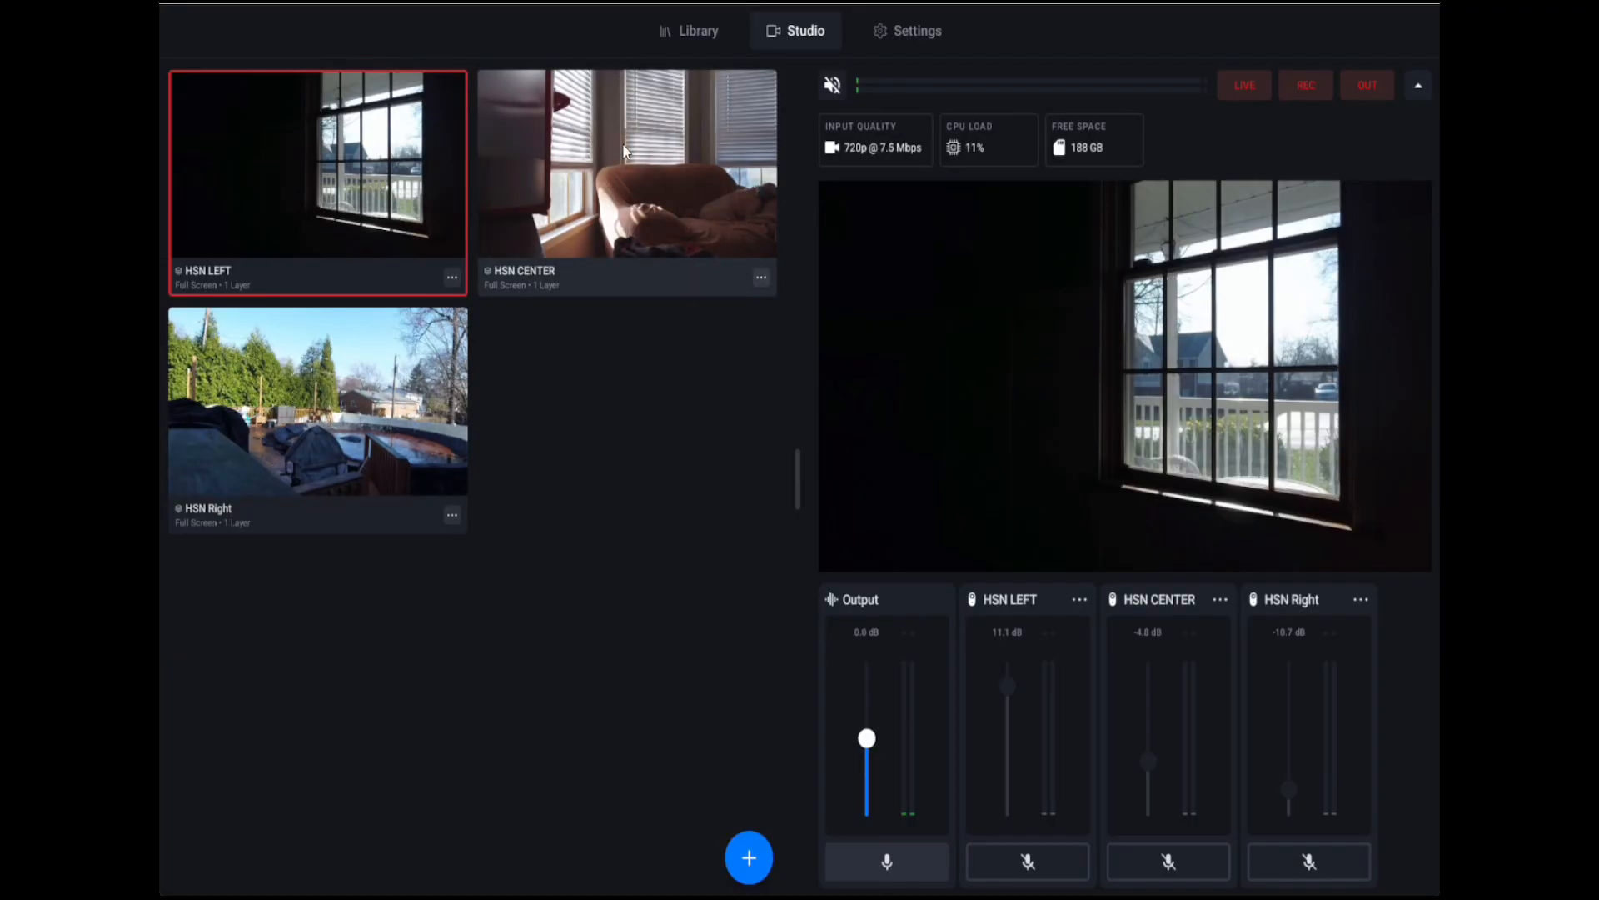
click(616, 191)
click(383, 398)
click(350, 214)
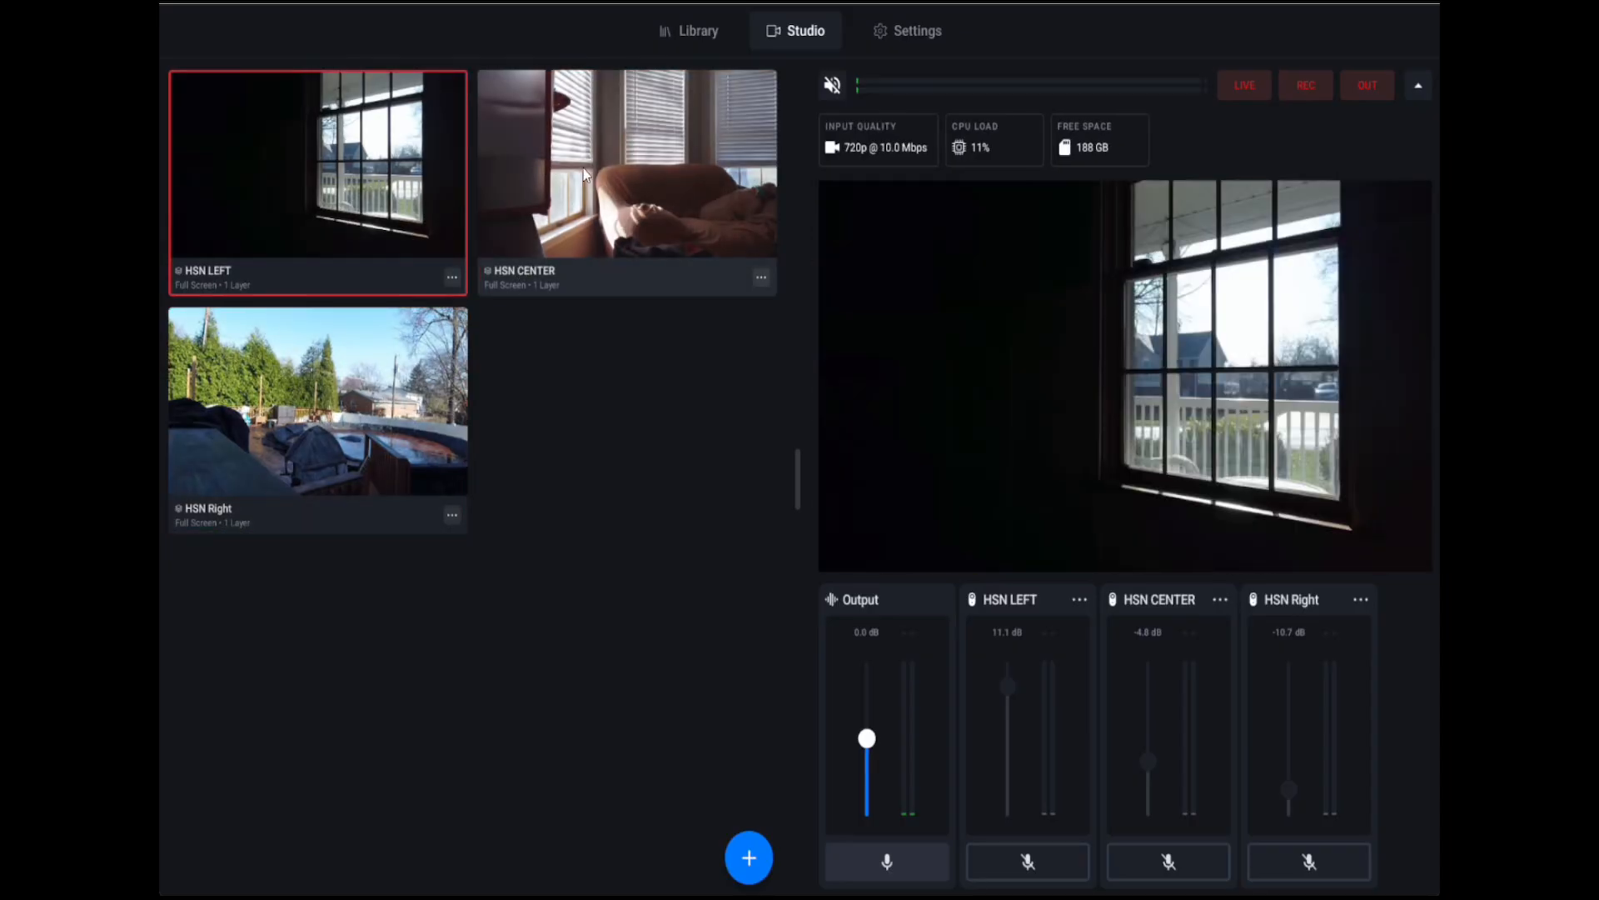
Step: Enlarge the output preview area and switch the program output through HSN CENTER to HSN Right
click(583, 168)
drag(798, 492, 517, 523)
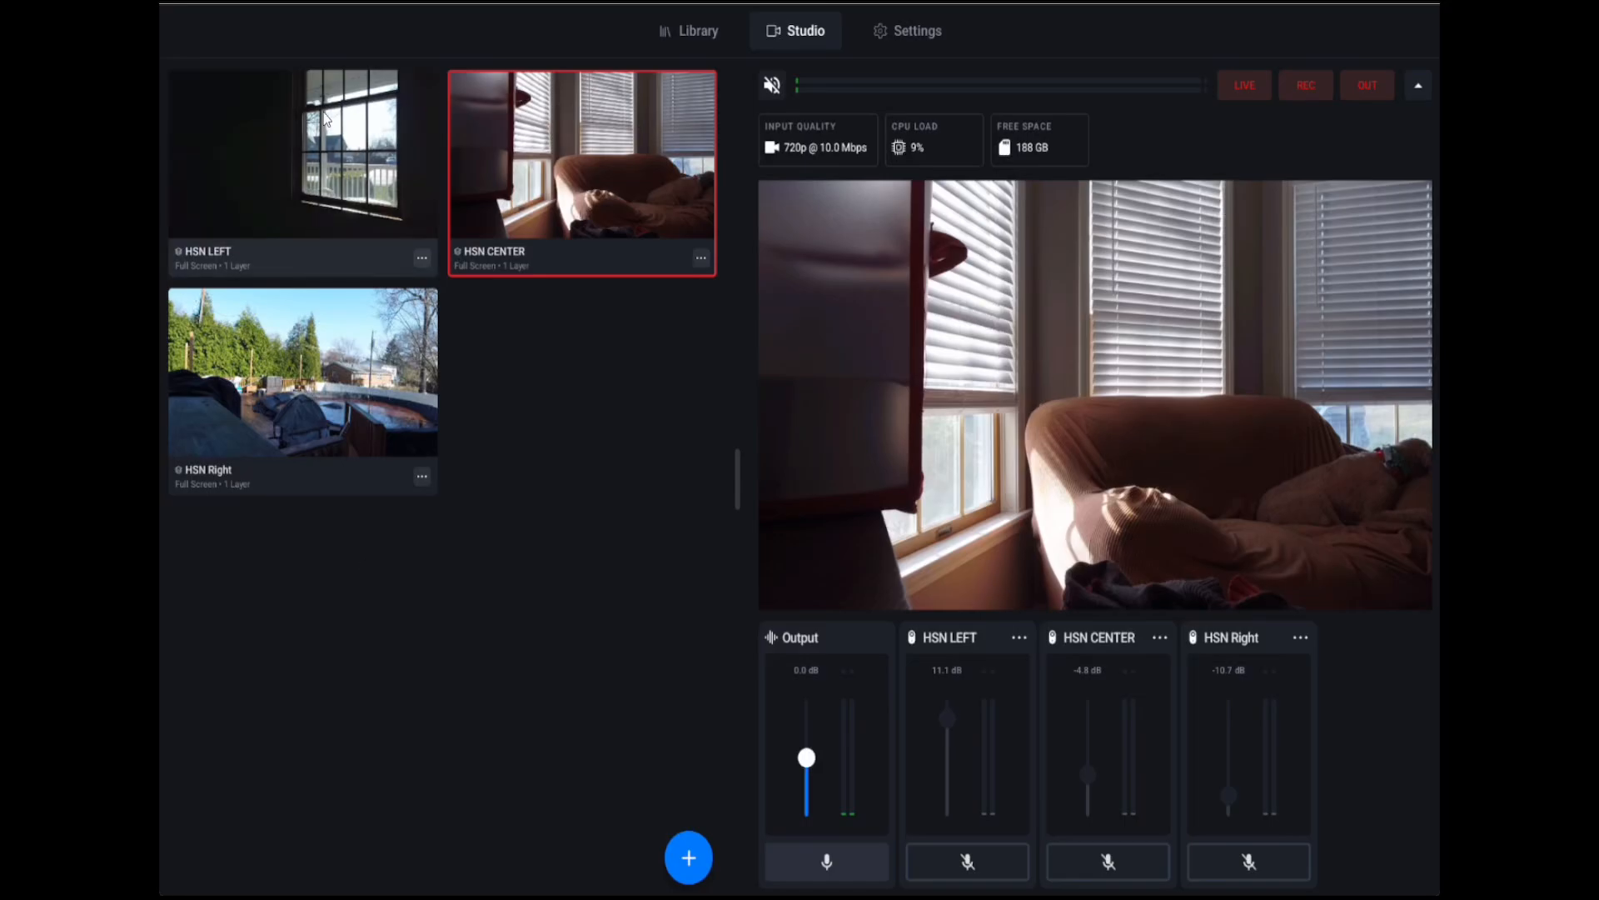
click(262, 368)
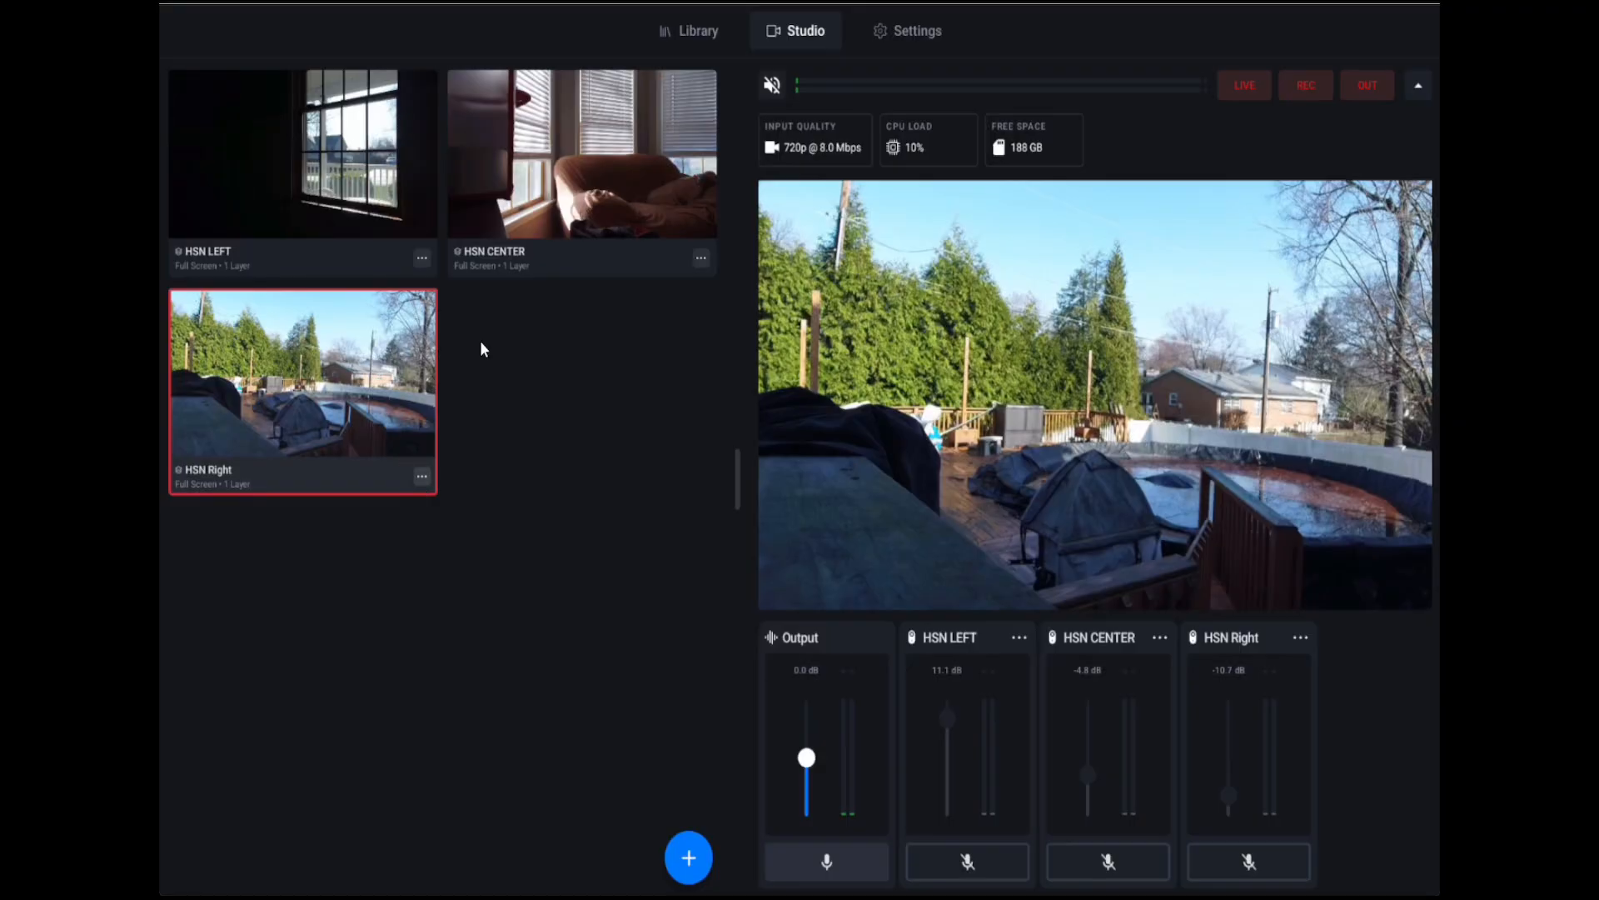
Step: Inspect the HSN Right scene in the Scene Creator and the sources it offers as extra layers, and return to the Studio
click(422, 476)
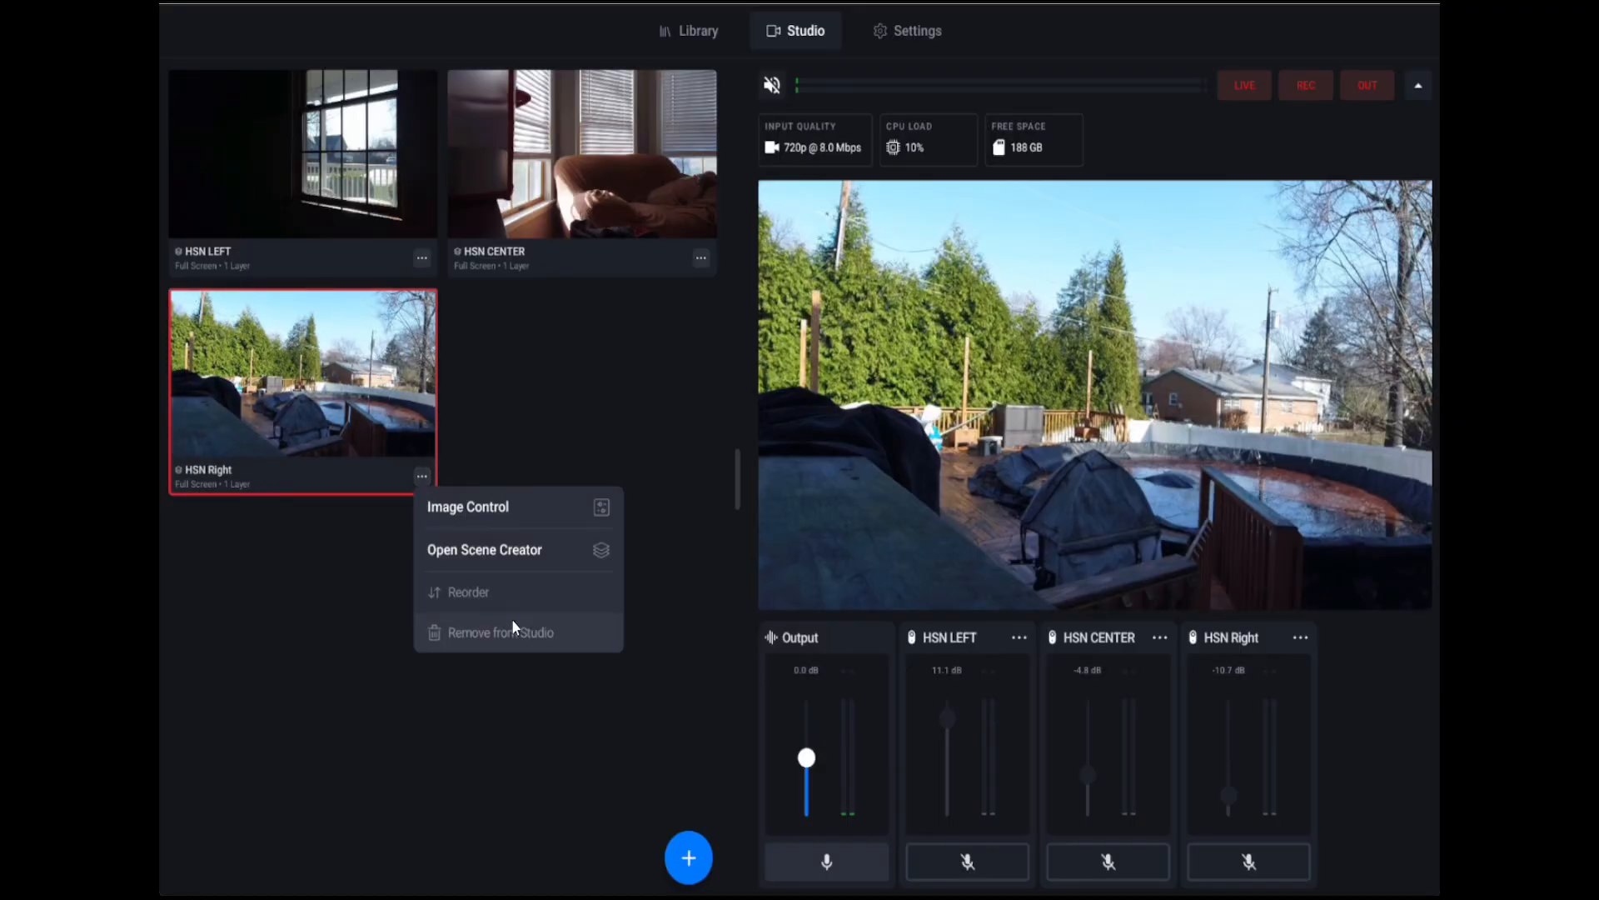
click(457, 549)
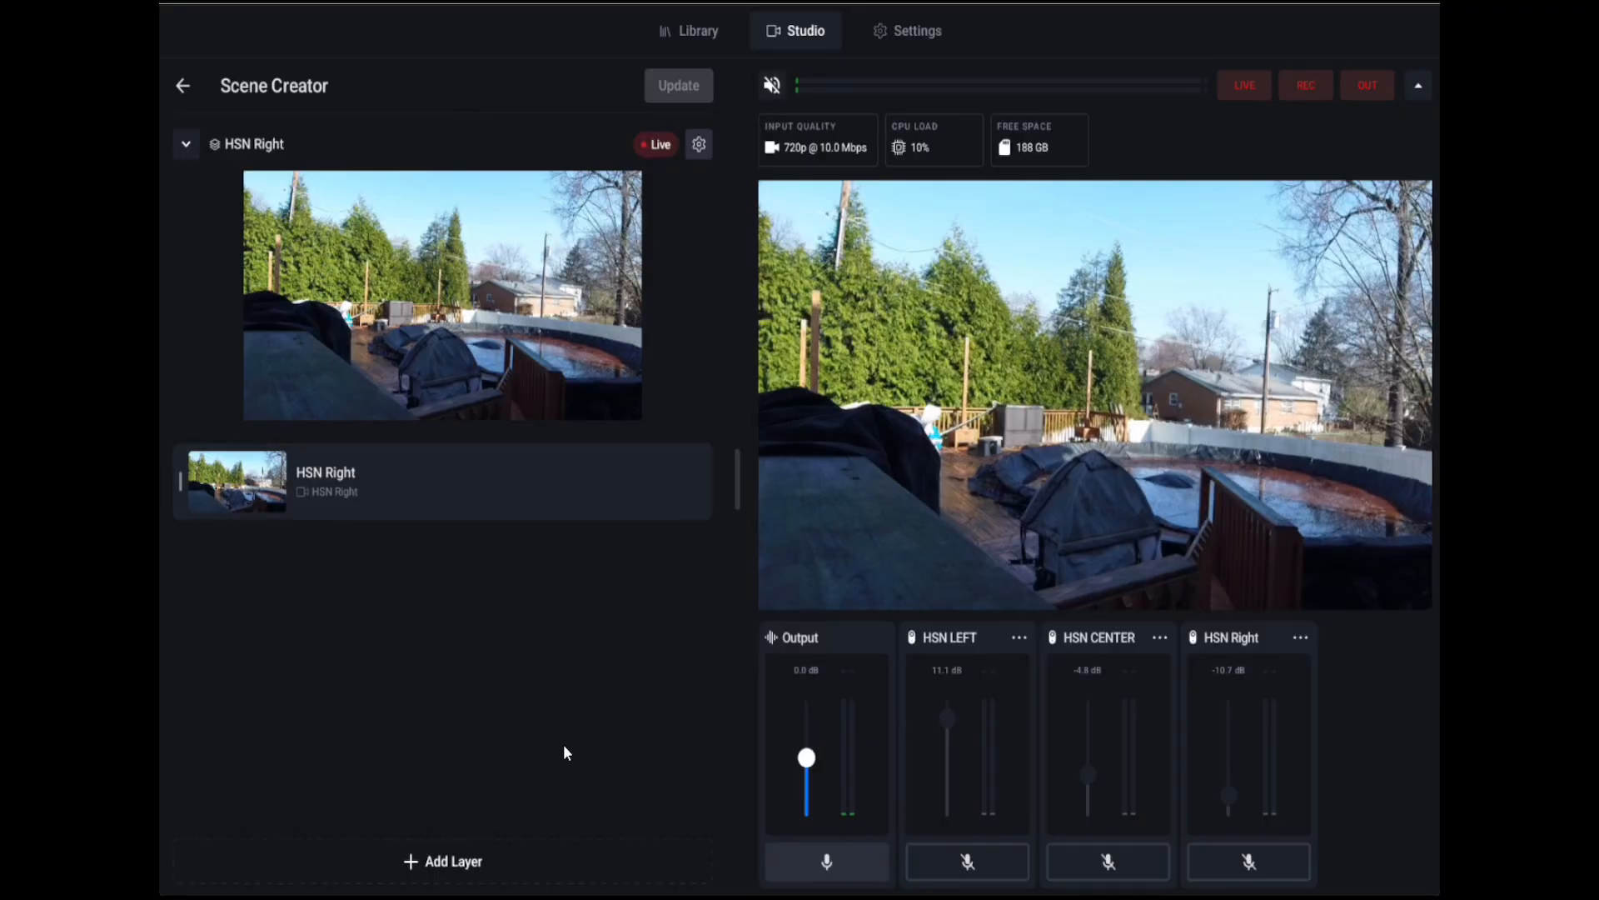
click(453, 863)
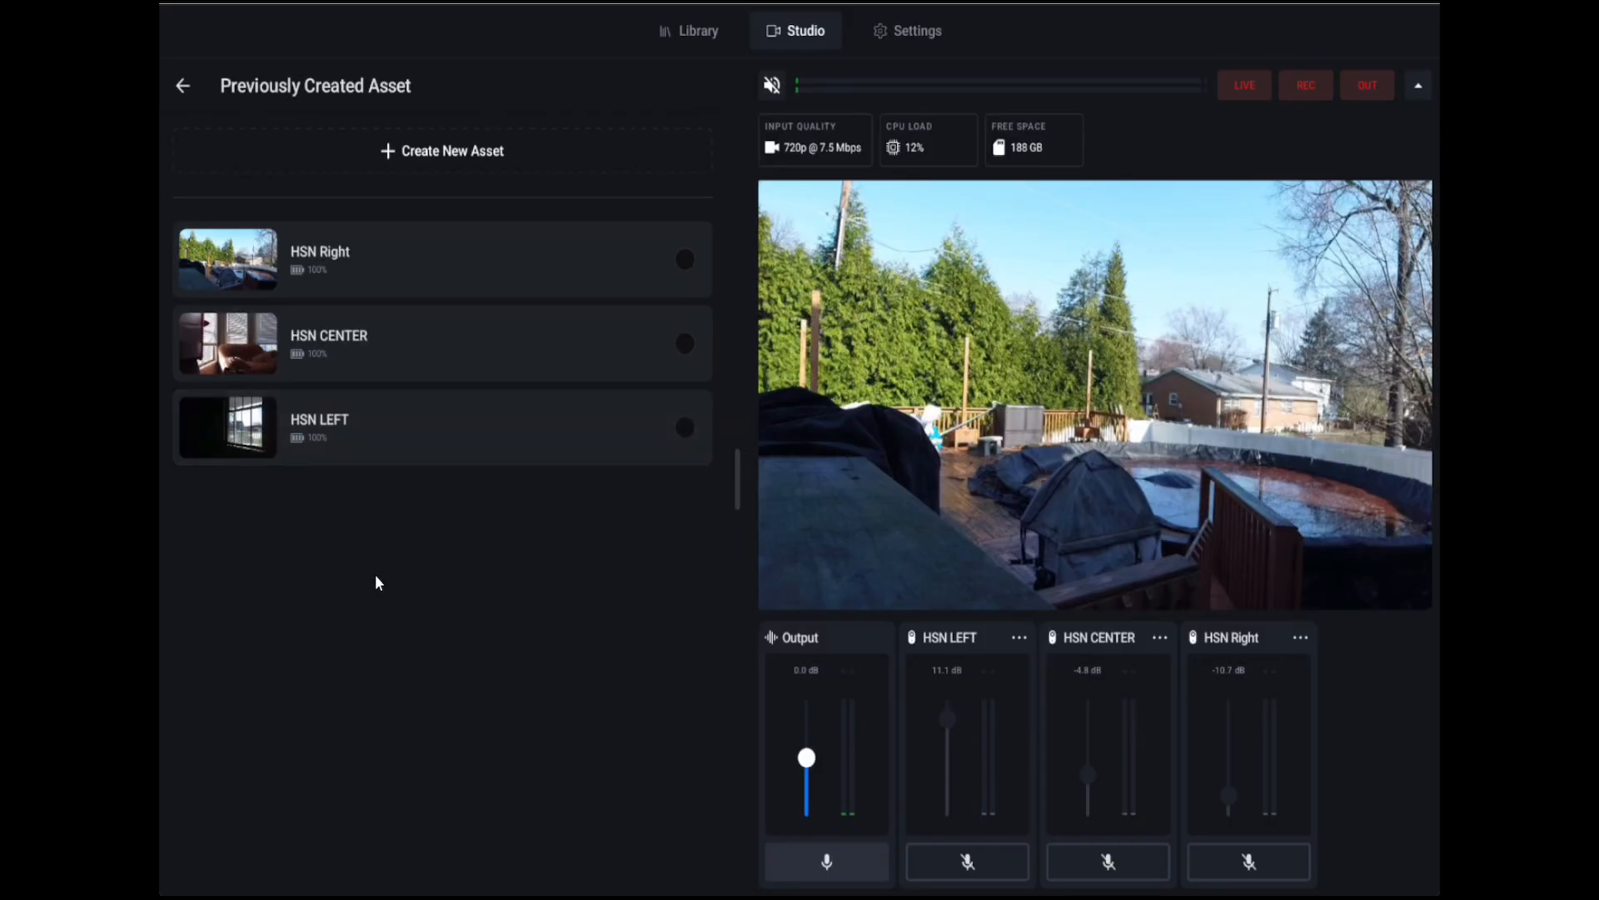
click(187, 87)
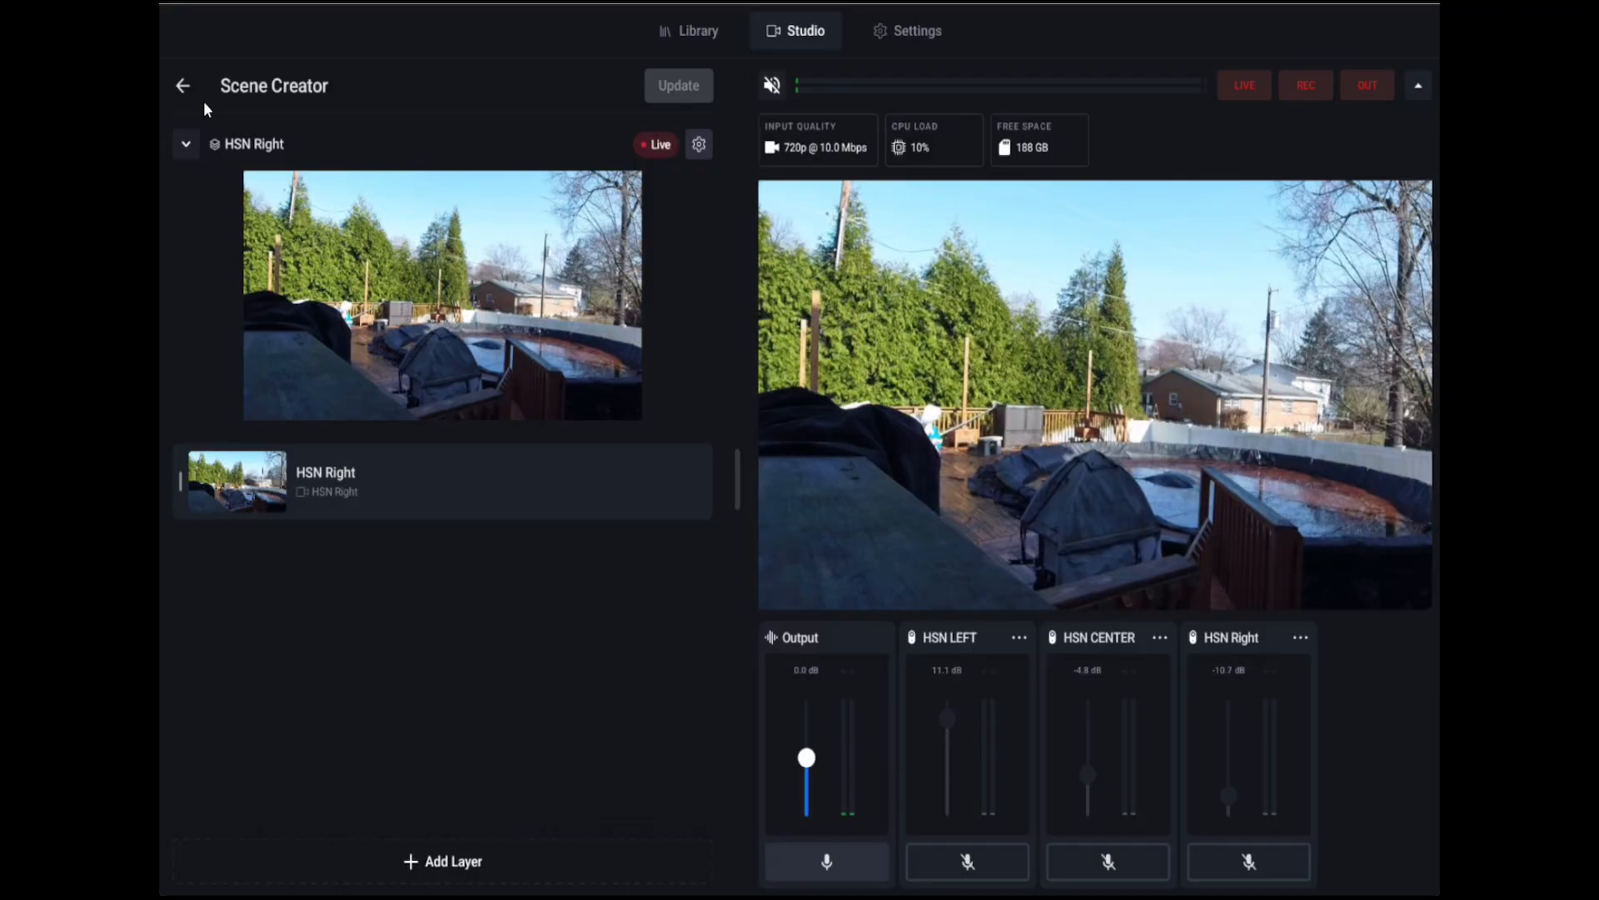
click(187, 85)
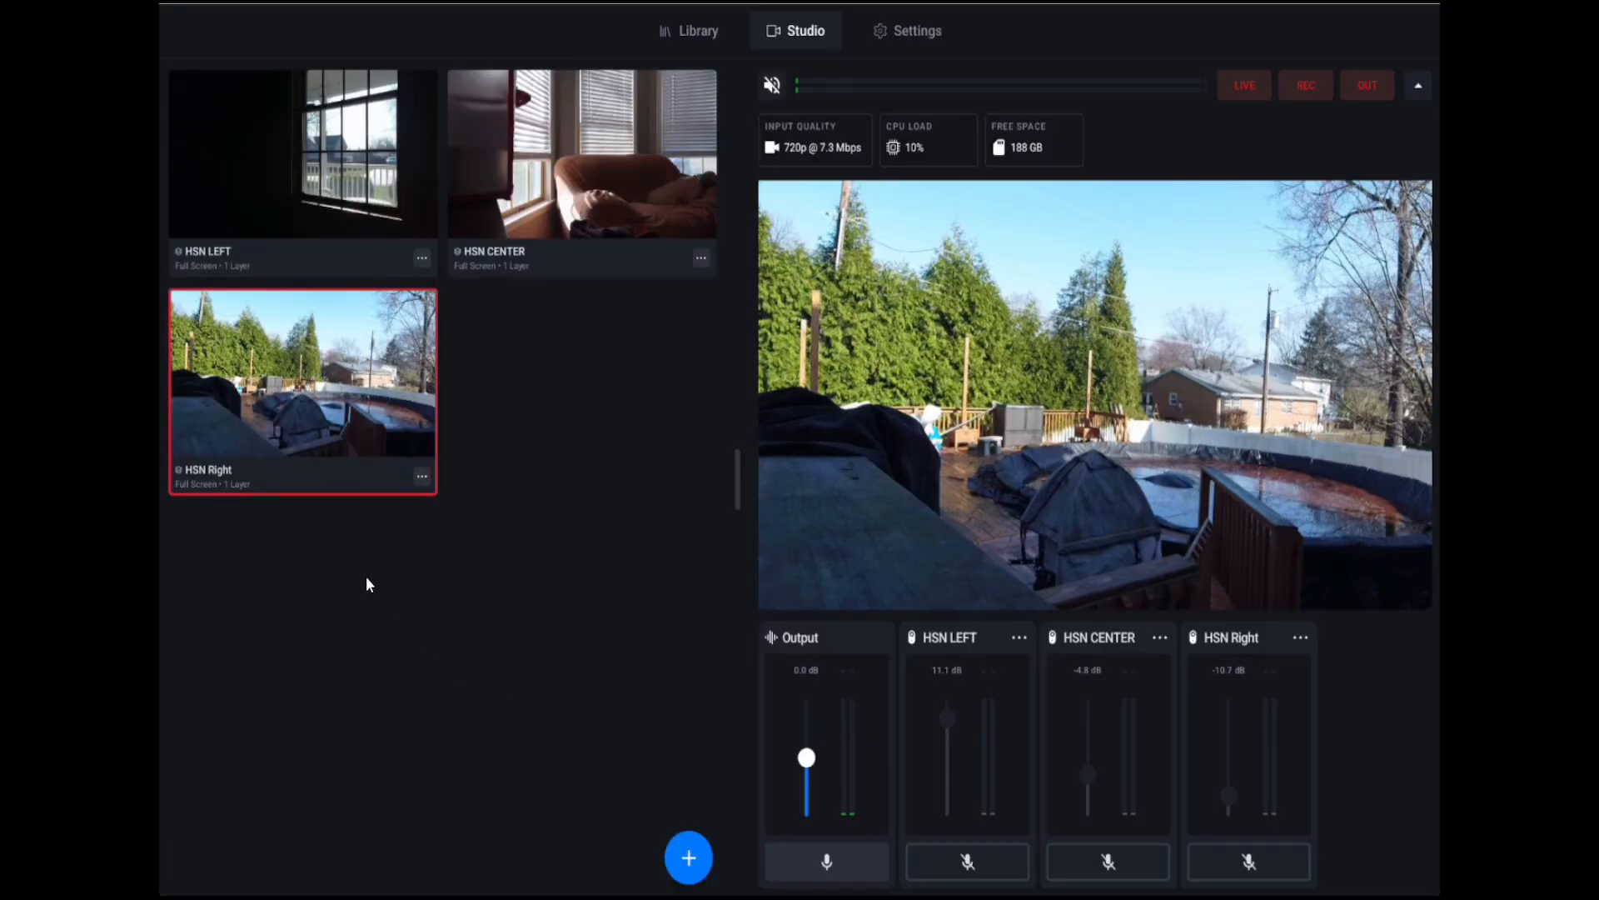
Step: Create a new Full Screen Overlay graphic in the Library's assets
click(688, 33)
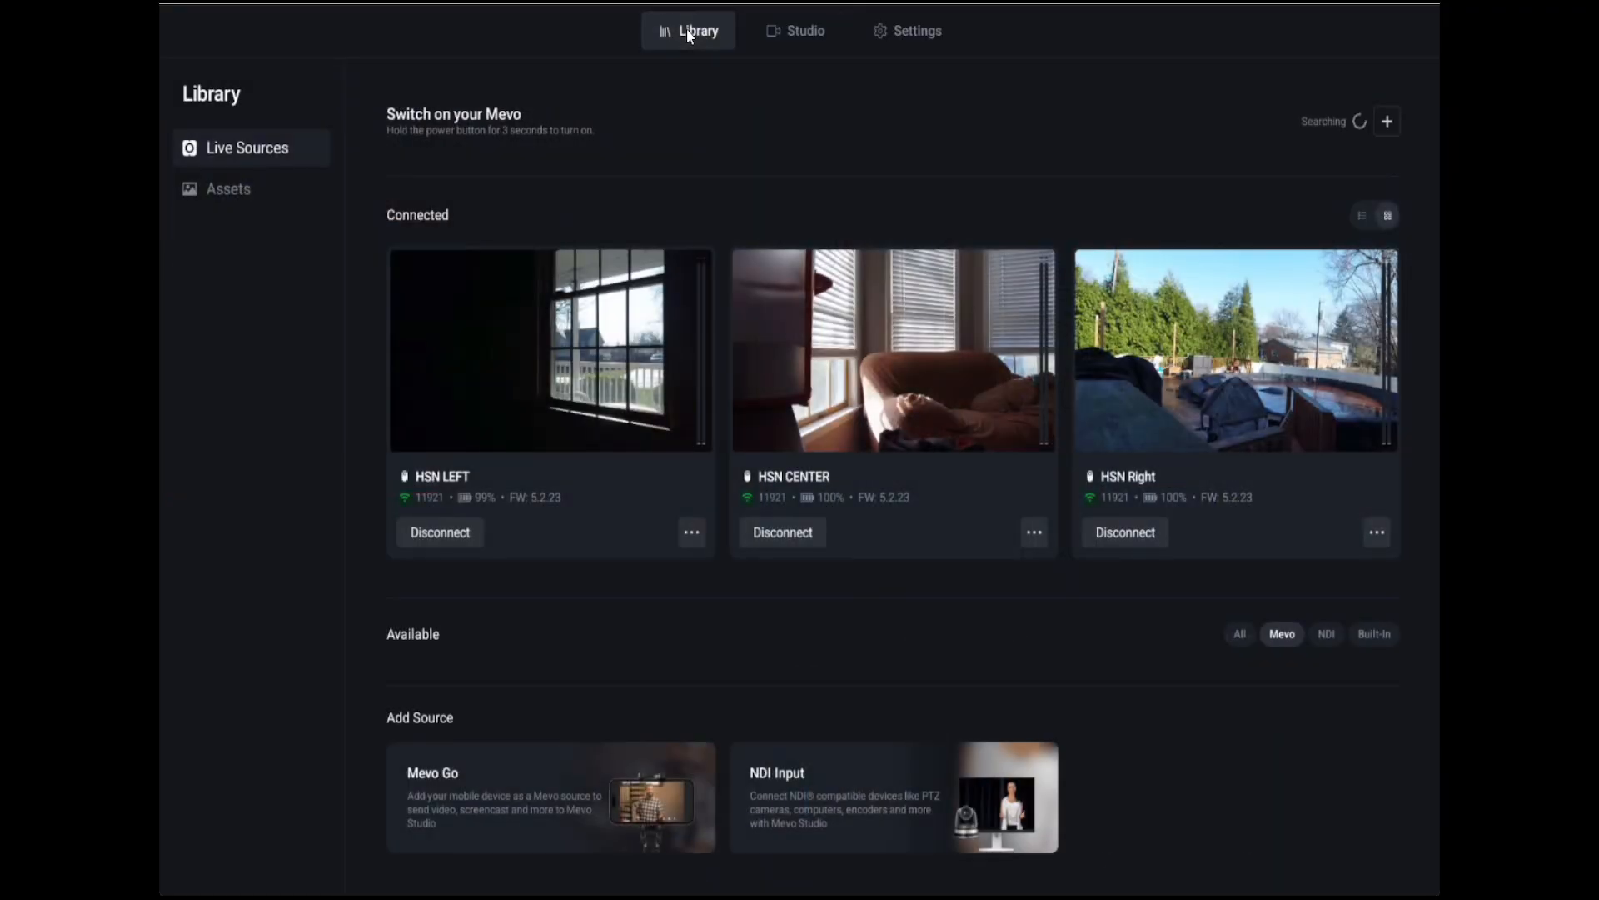
click(200, 190)
click(1400, 860)
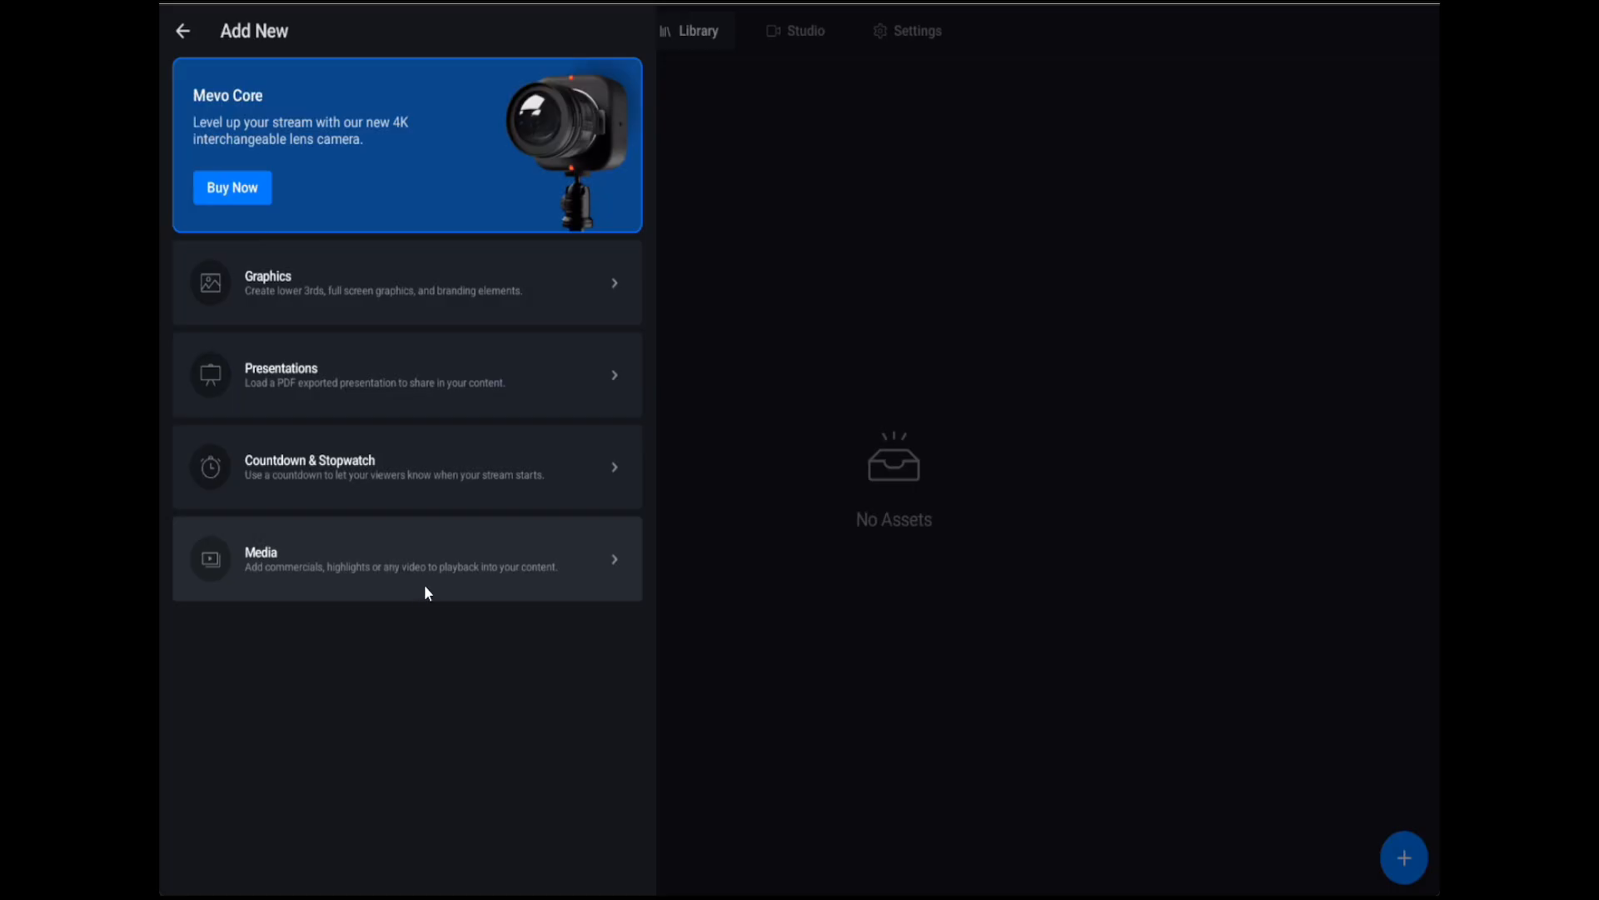
click(406, 270)
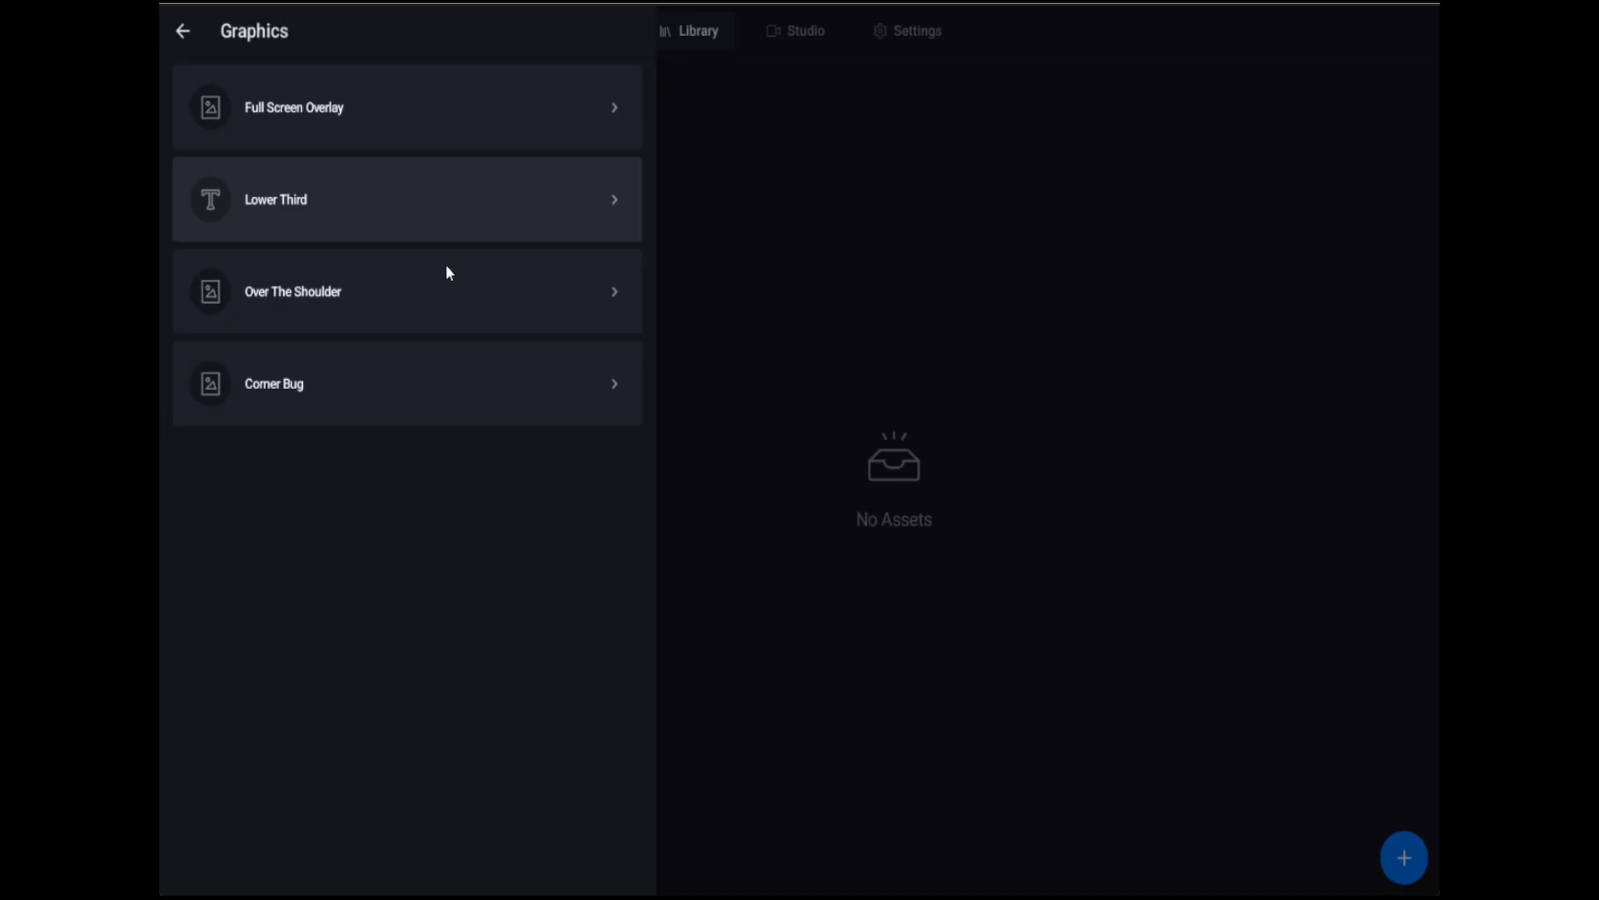
click(454, 108)
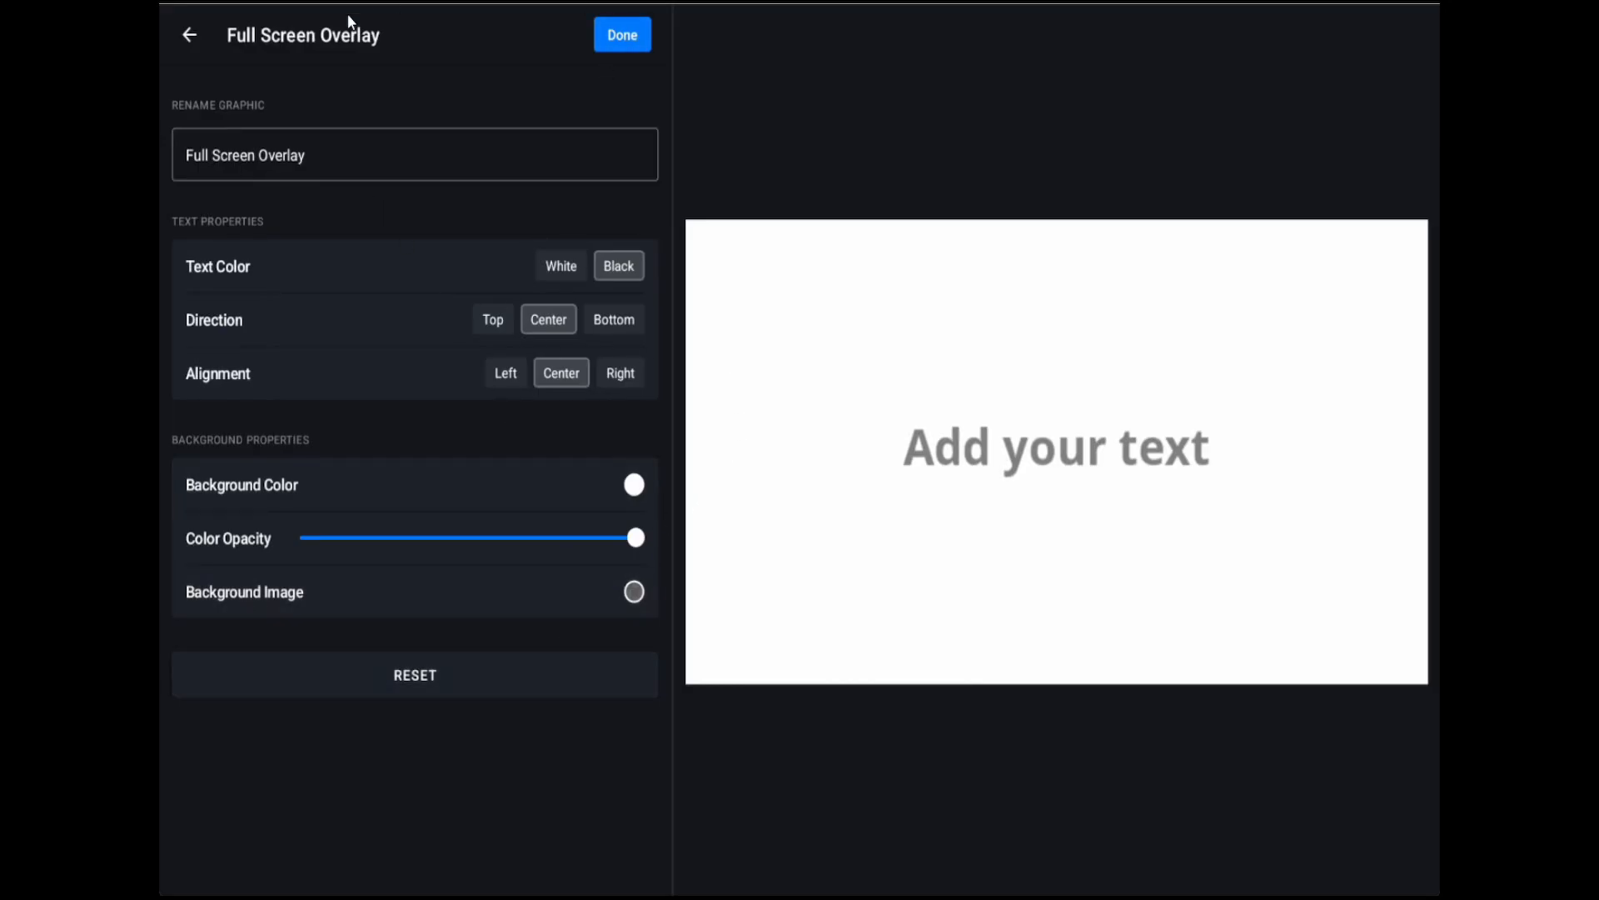
Step: Look over the overlay's name field and the palette of available background colors
click(310, 168)
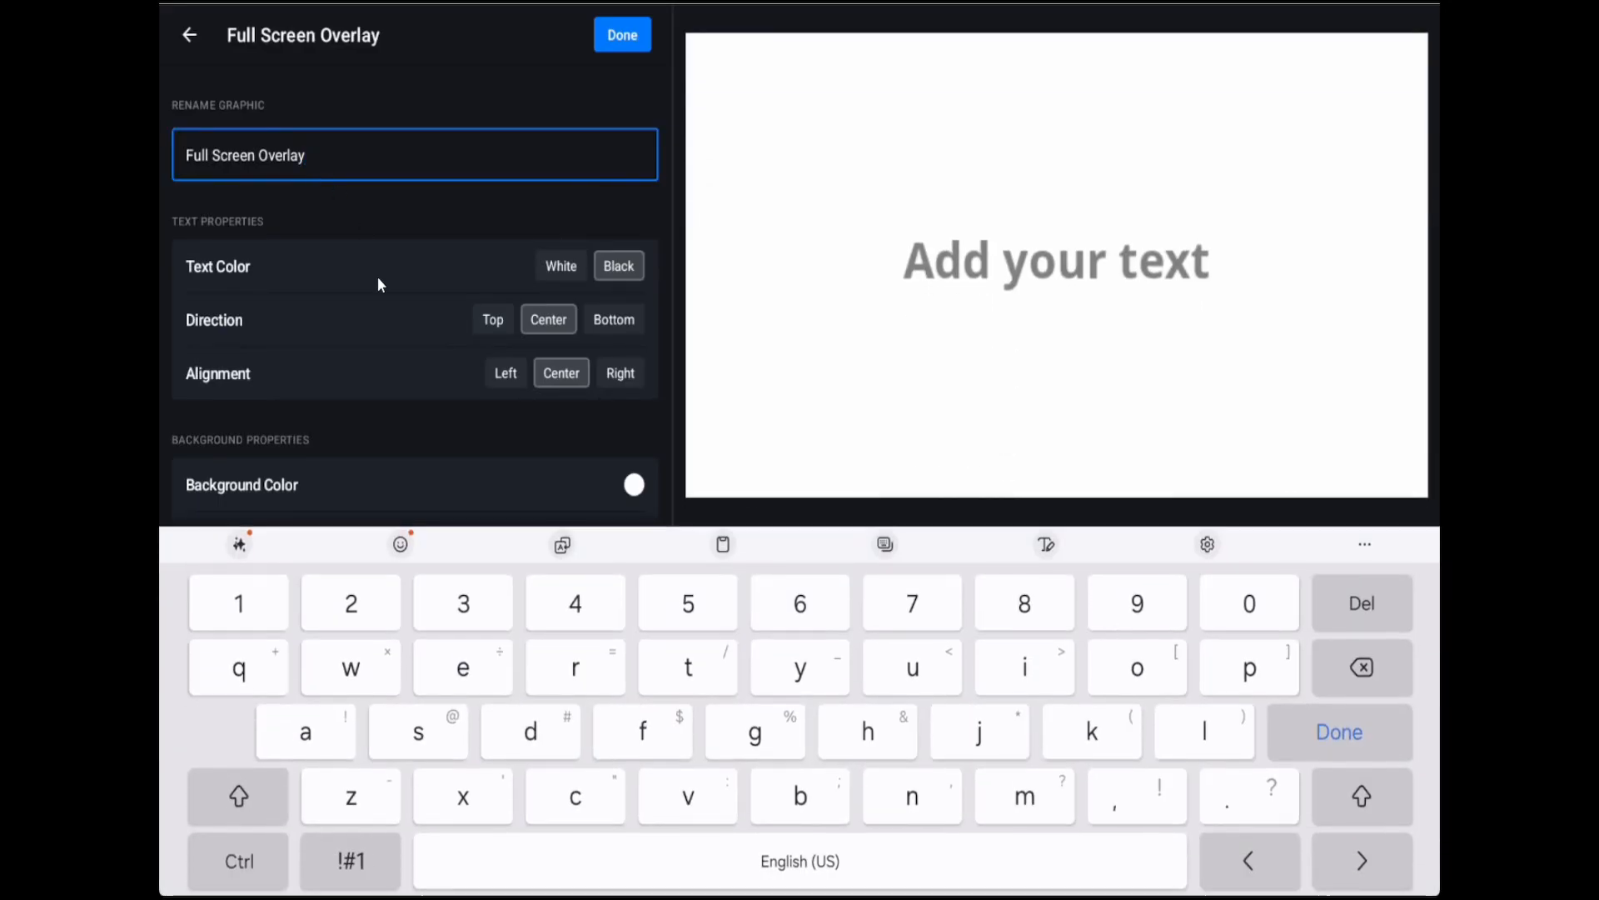
click(379, 464)
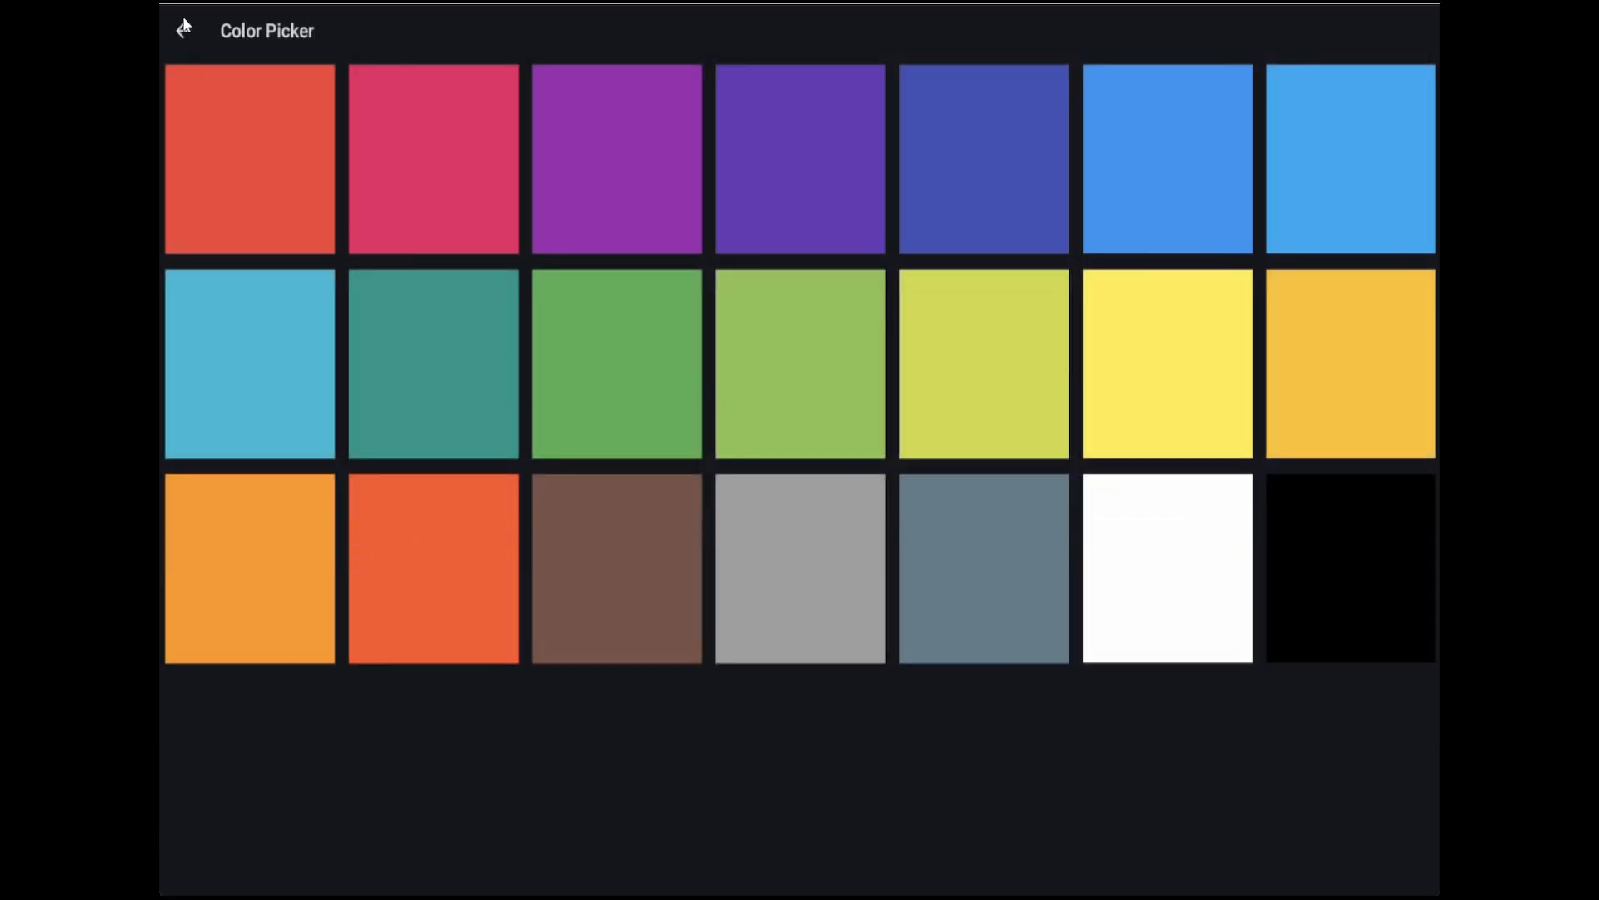
click(180, 31)
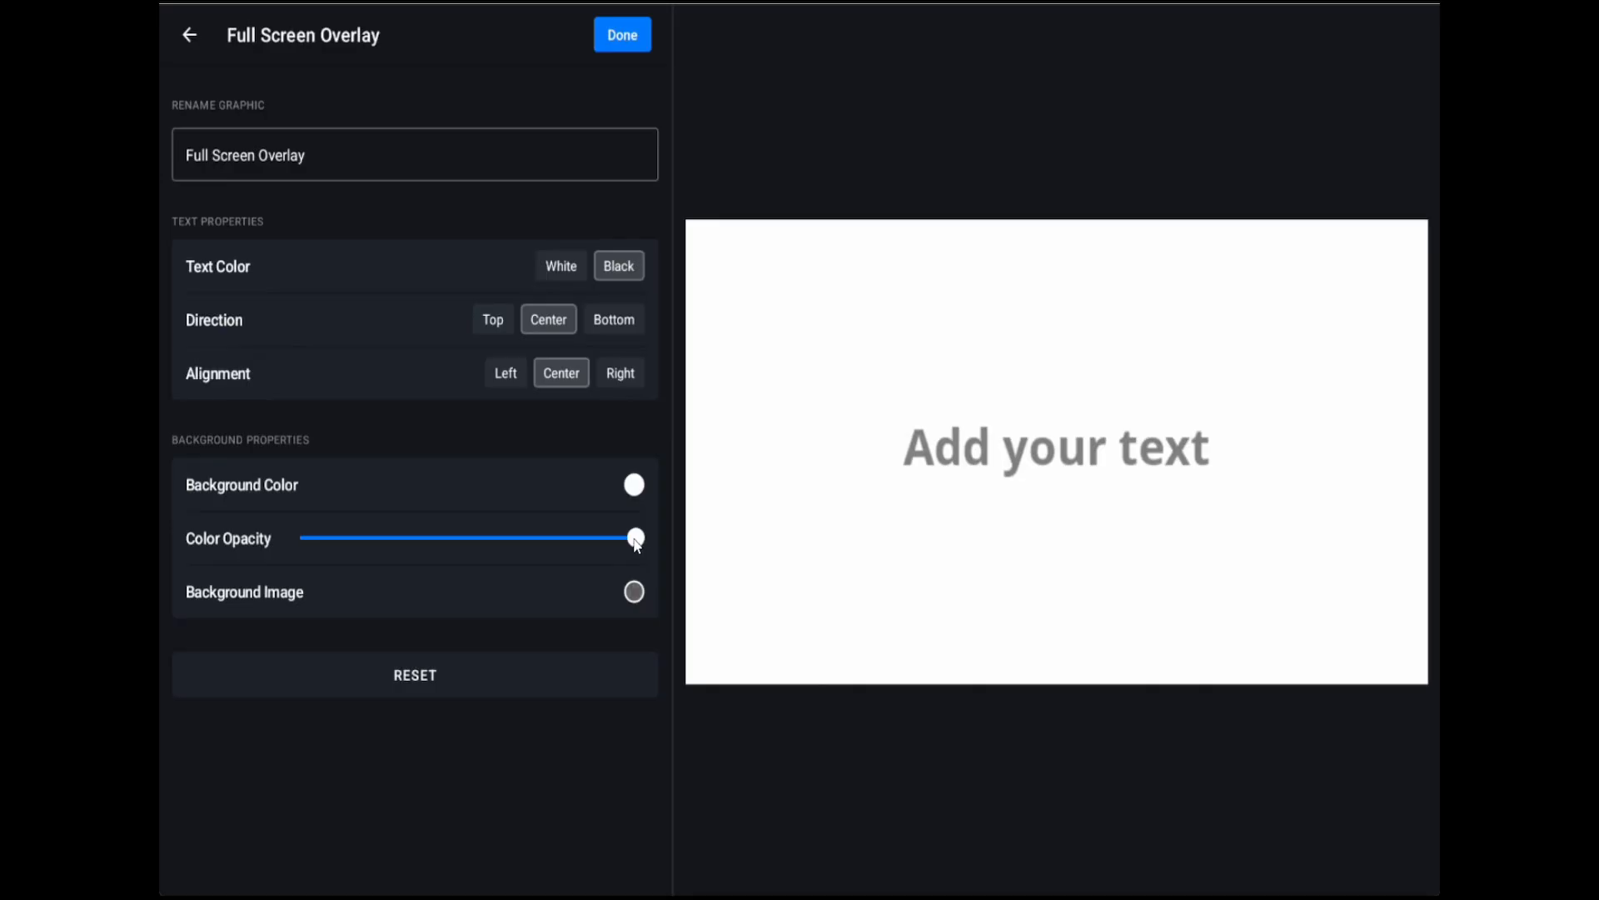
Step: Set the overlay's background color opacity to its minimum and choose the December 2025 birthday basketball poster as background image
drag(637, 539, 300, 537)
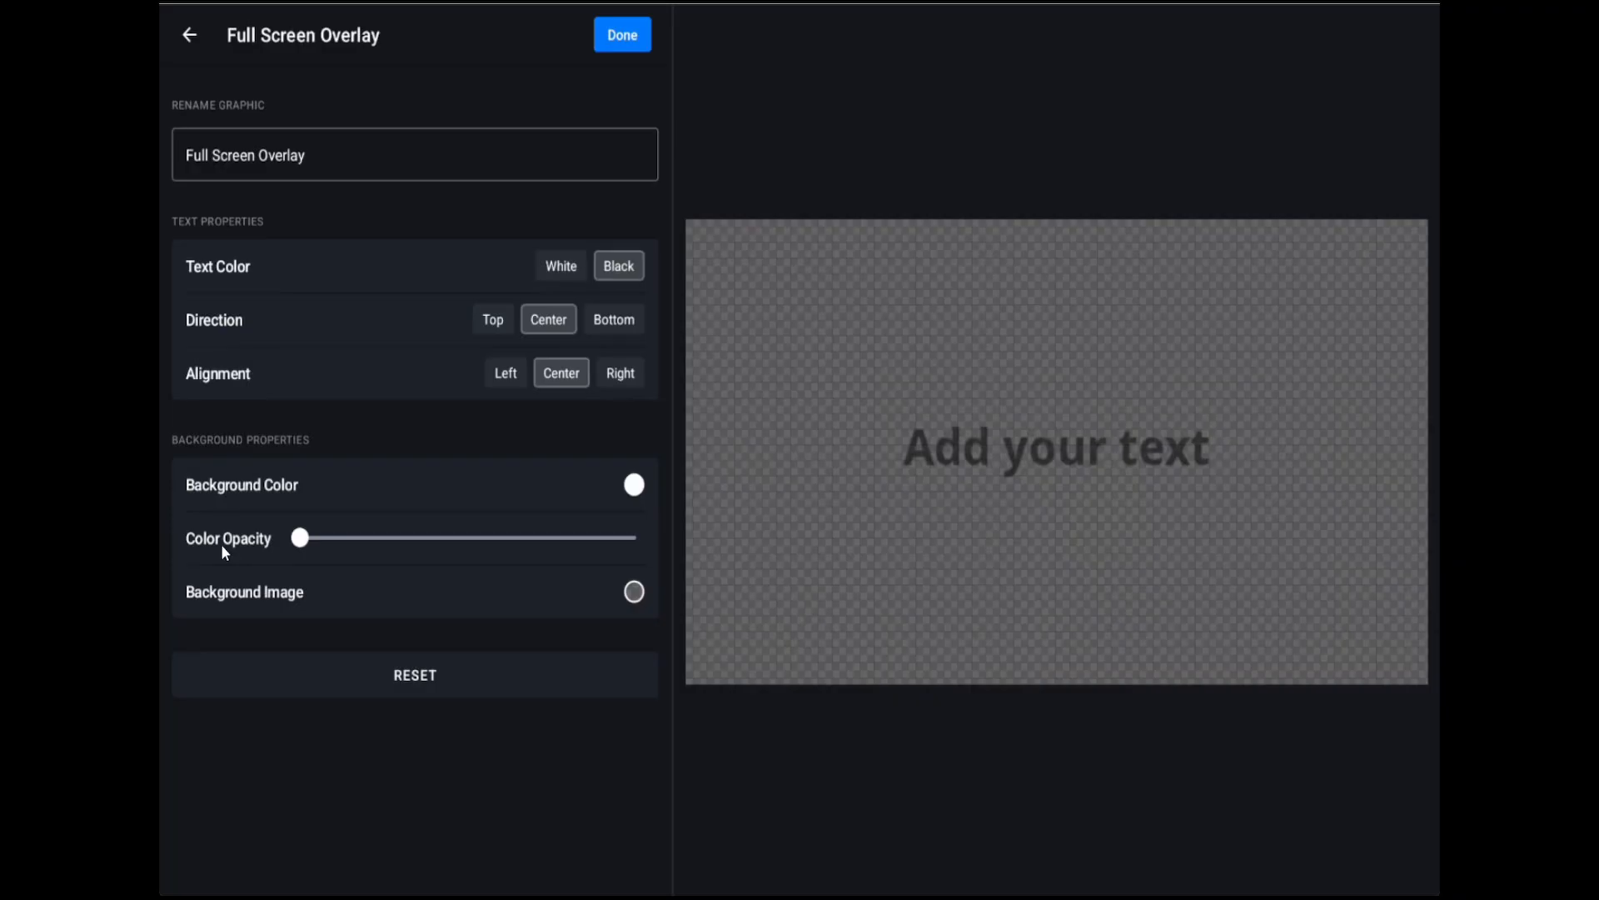
click(633, 593)
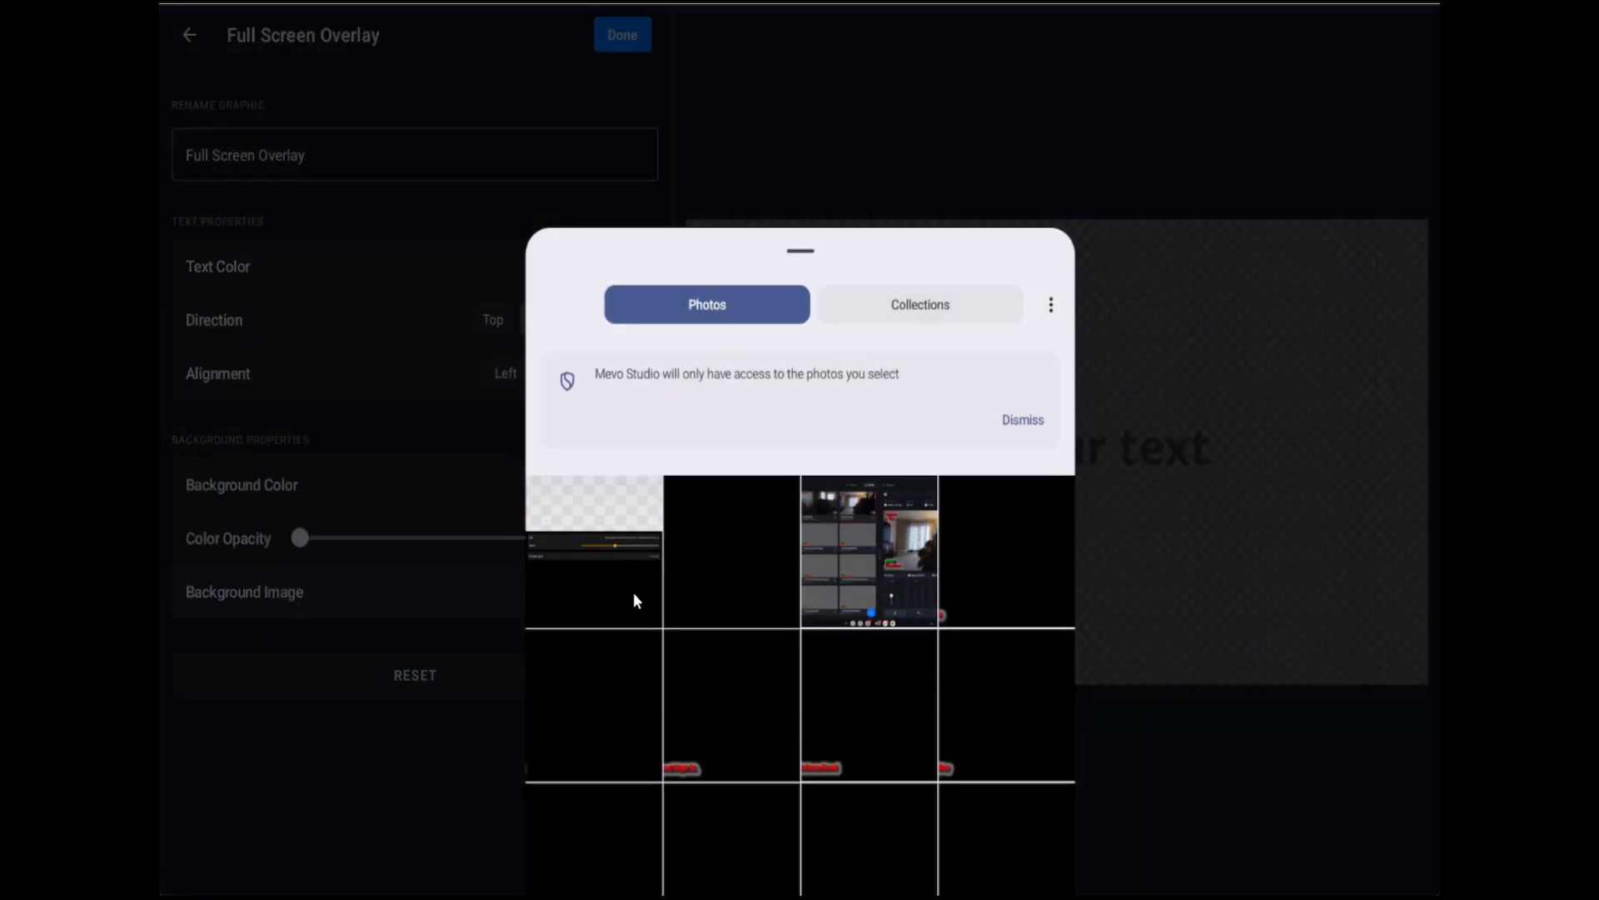
scroll(638, 590, down, 3)
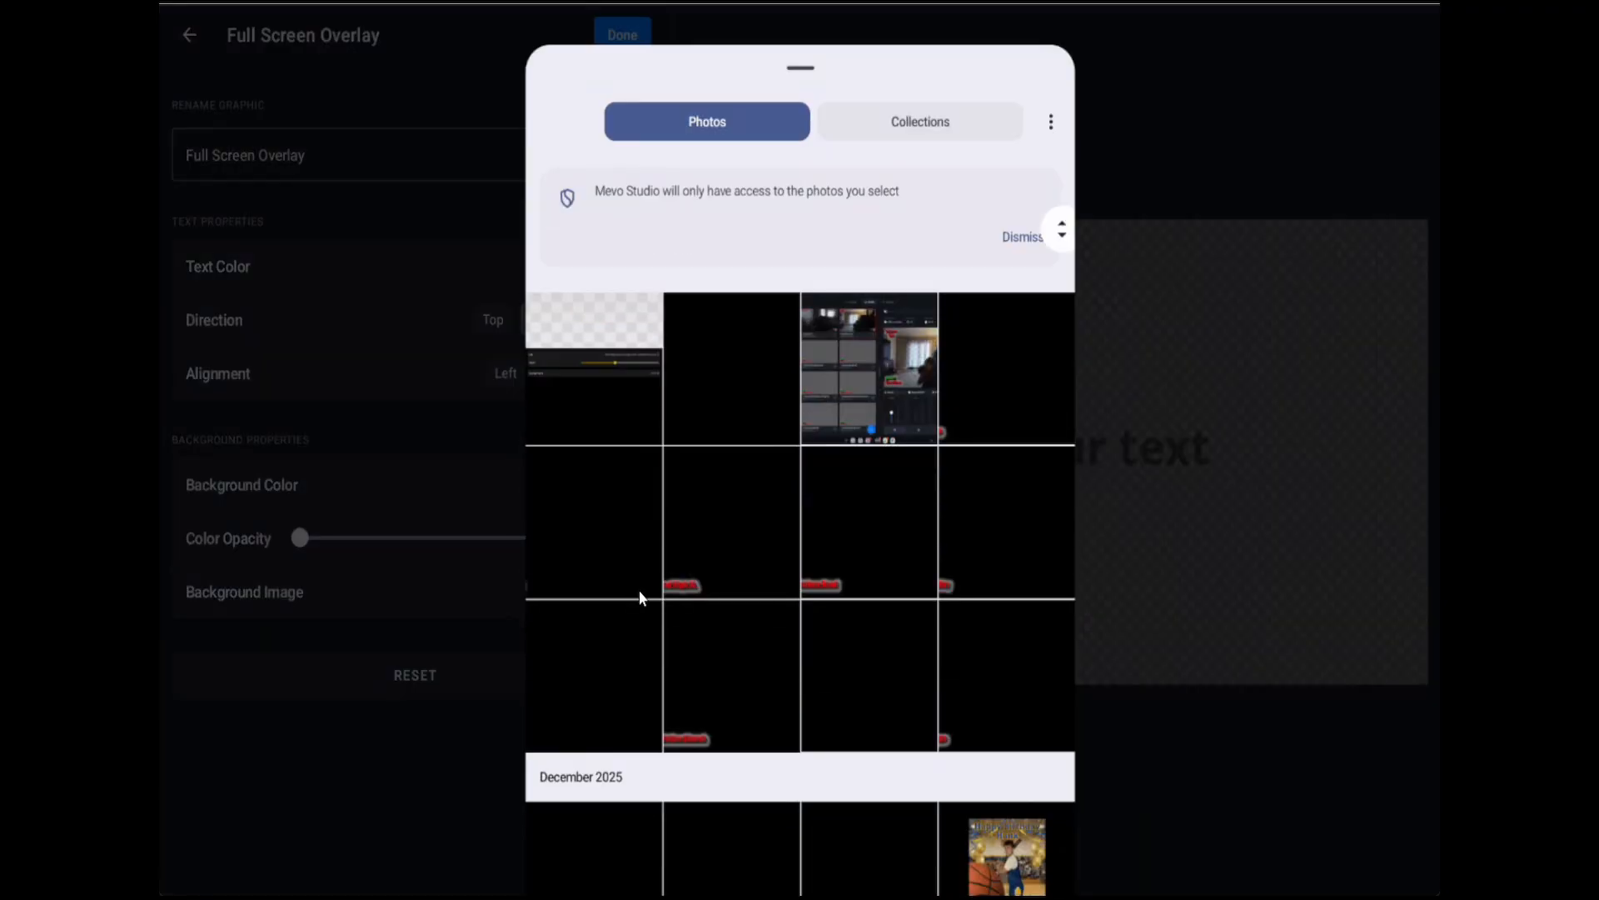
scroll(638, 590, down, 5)
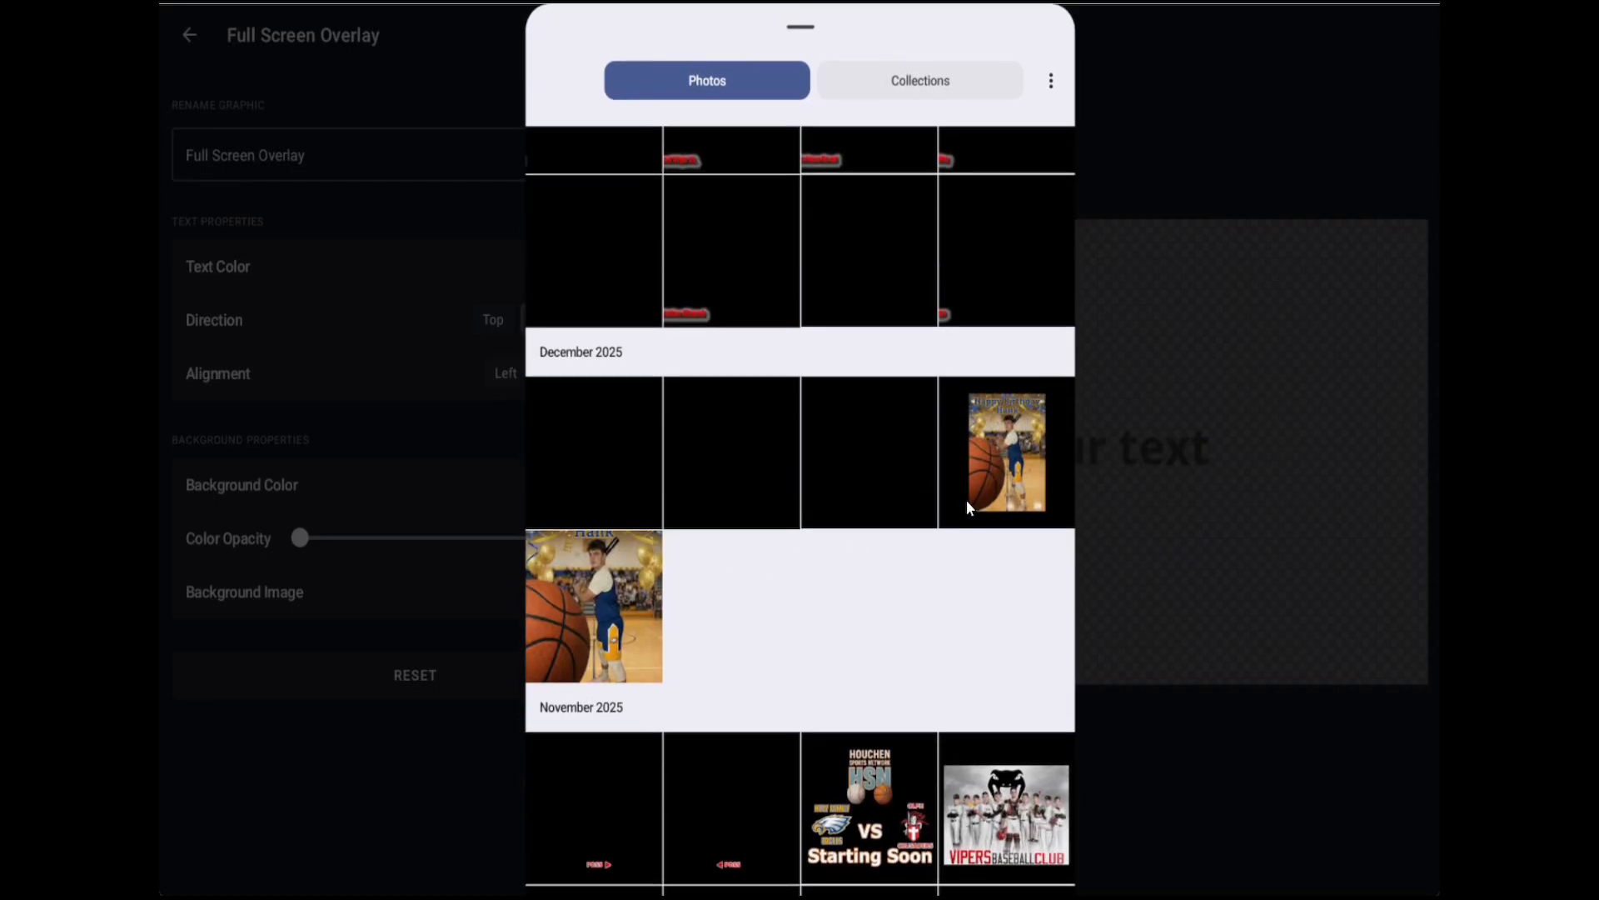
click(998, 456)
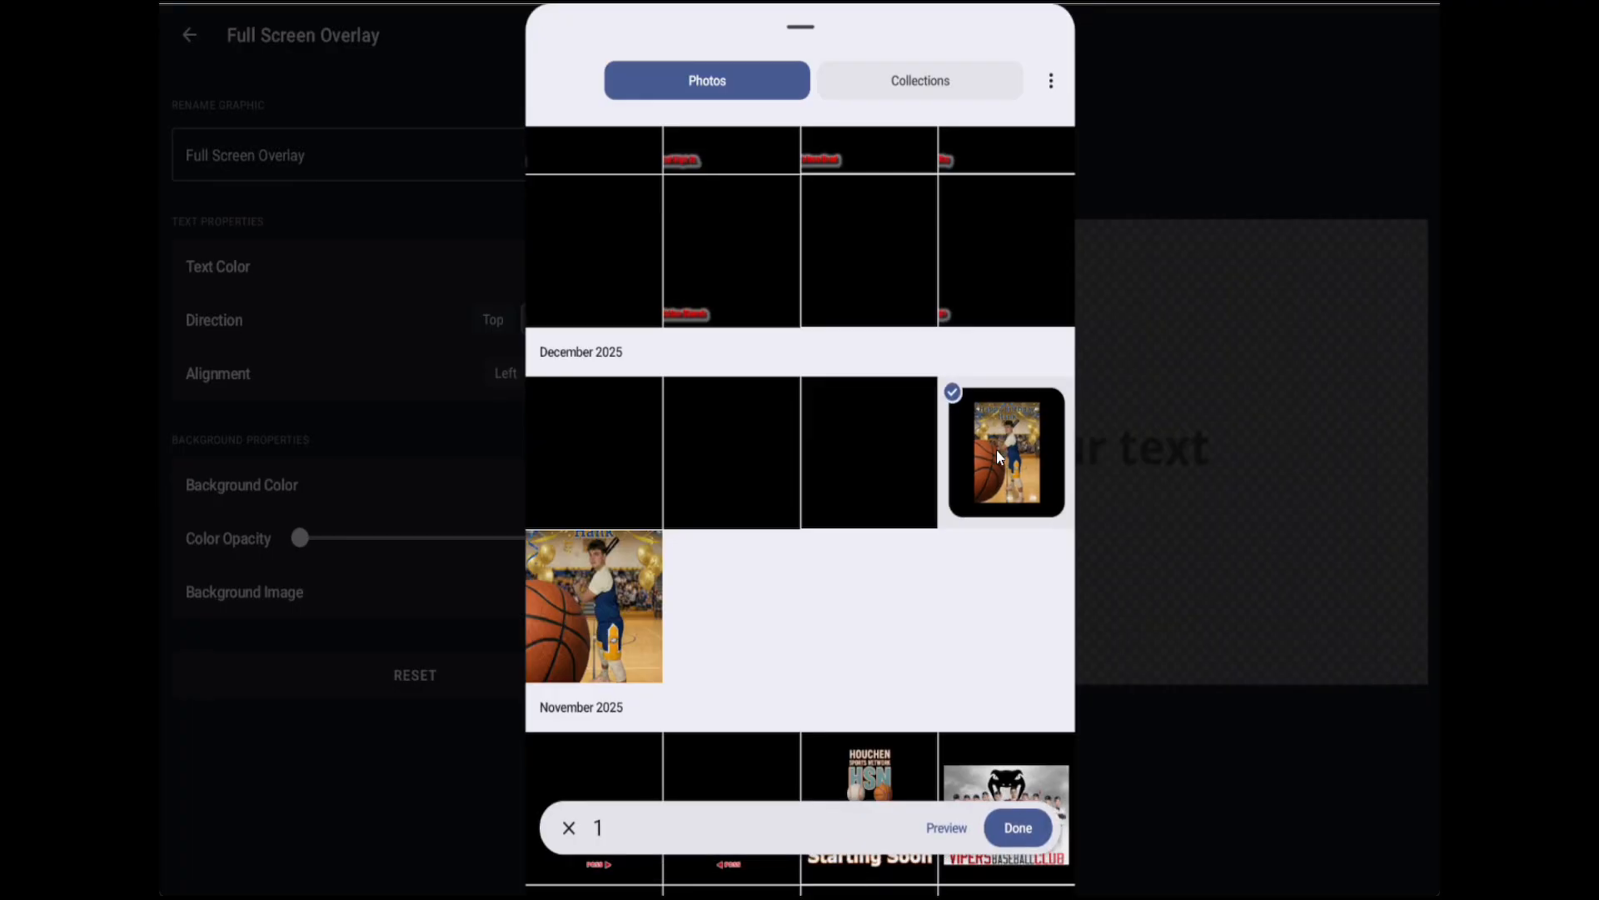
click(1015, 830)
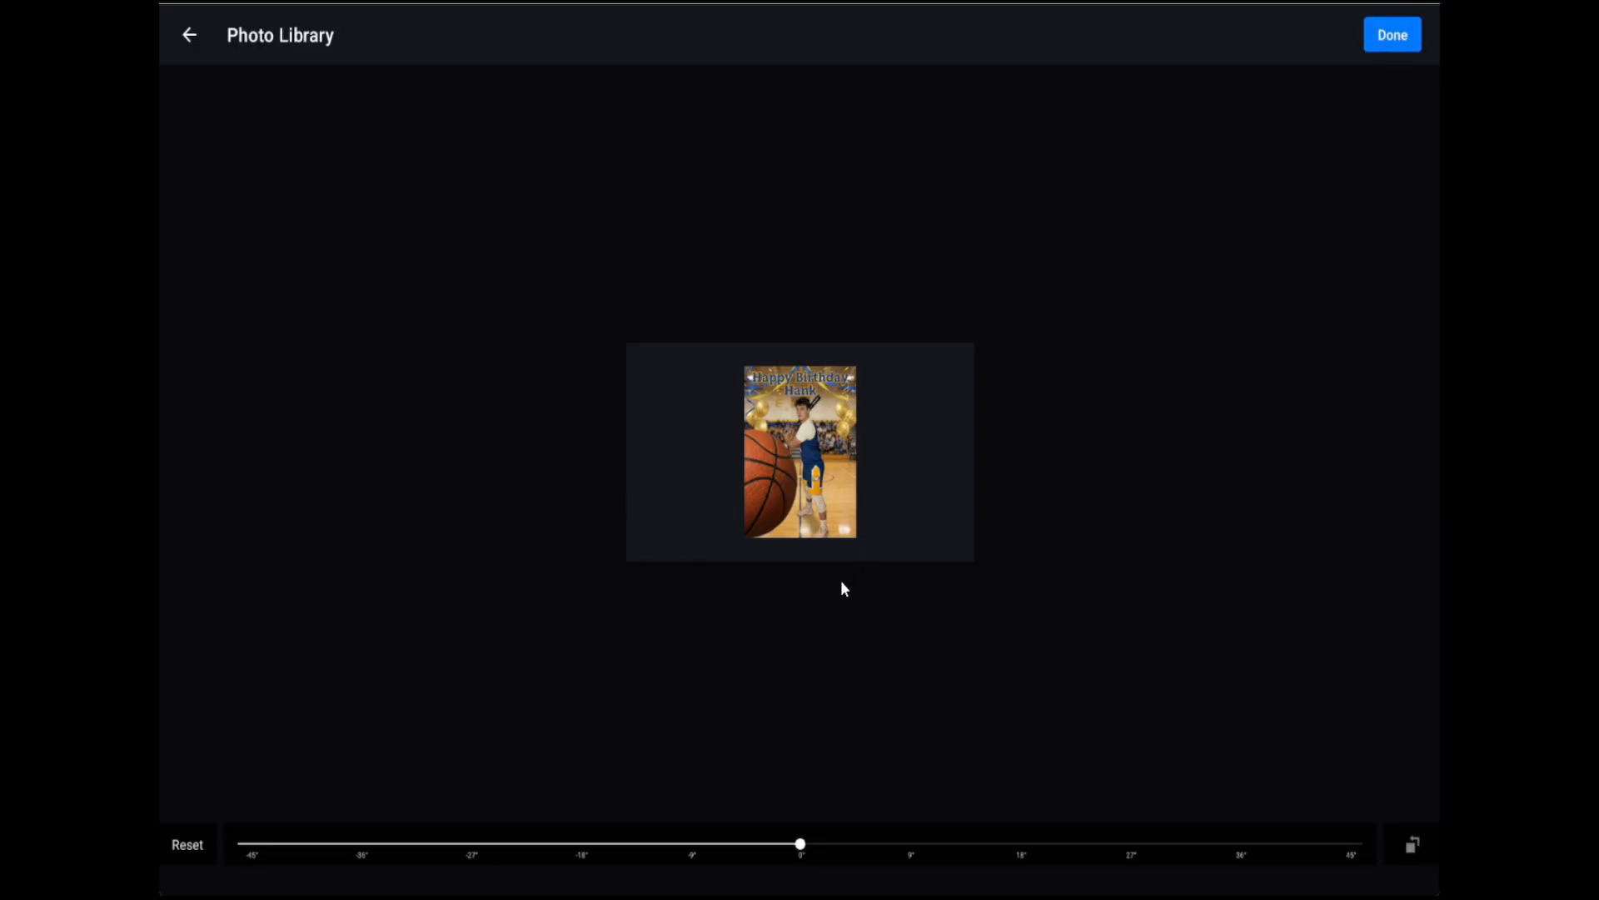
Step: Try enlarging the poster within the crop frame and reset its placement
mouse_move(801, 844)
mouse_down()
mouse_move(583, 848)
mouse_move(1136, 808)
mouse_move(782, 866)
mouse_move(805, 865)
mouse_up()
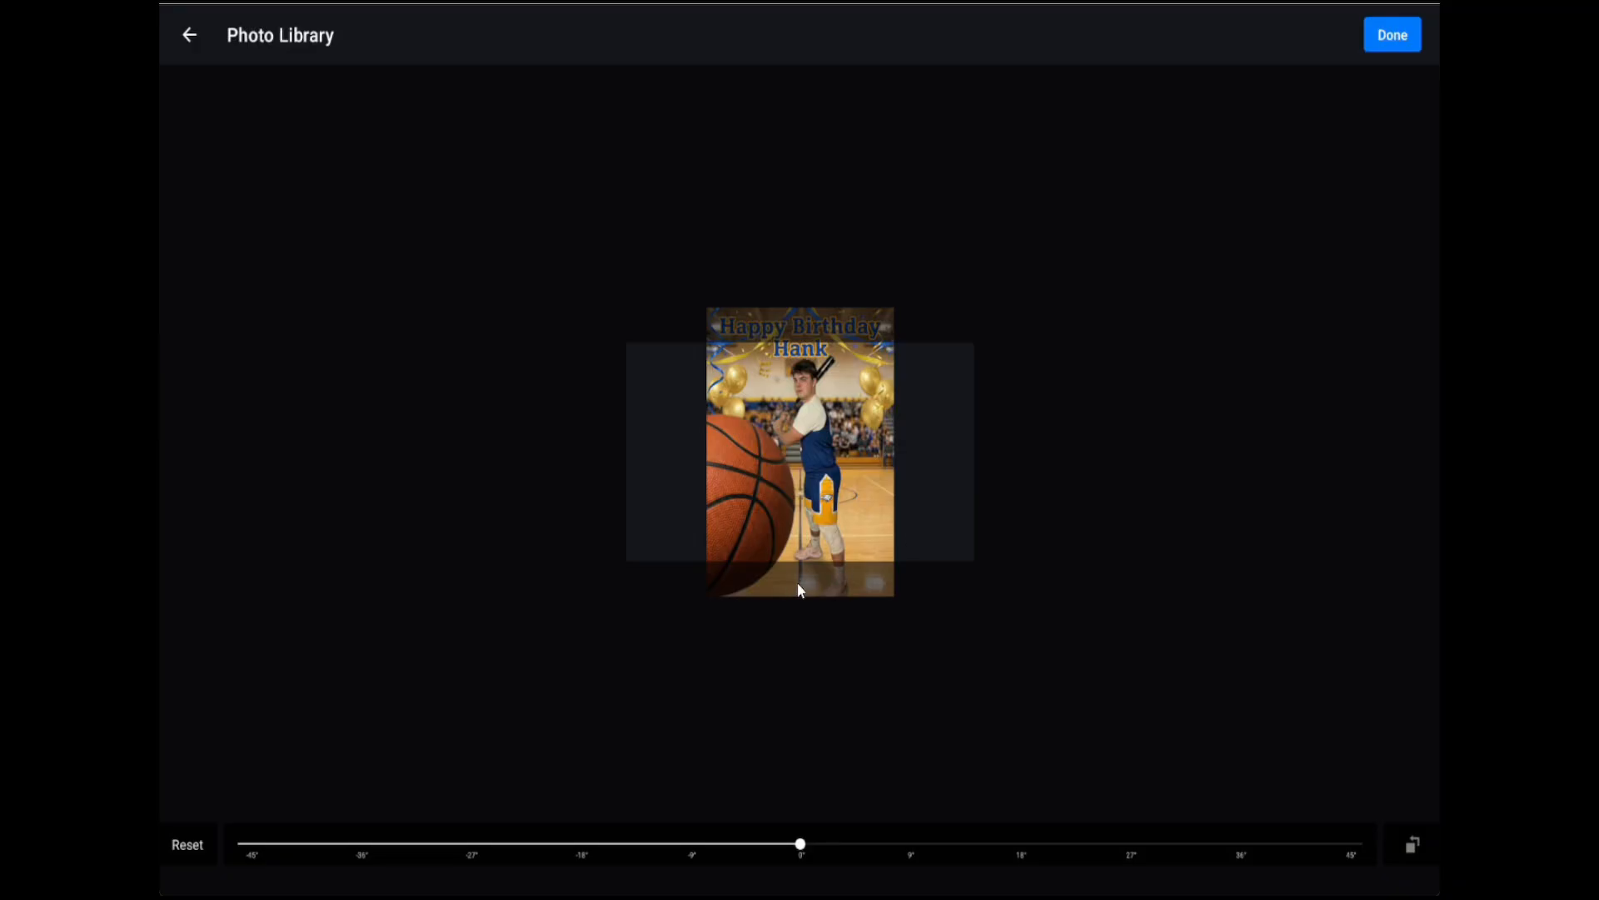
drag(891, 604, 792, 557)
click(183, 844)
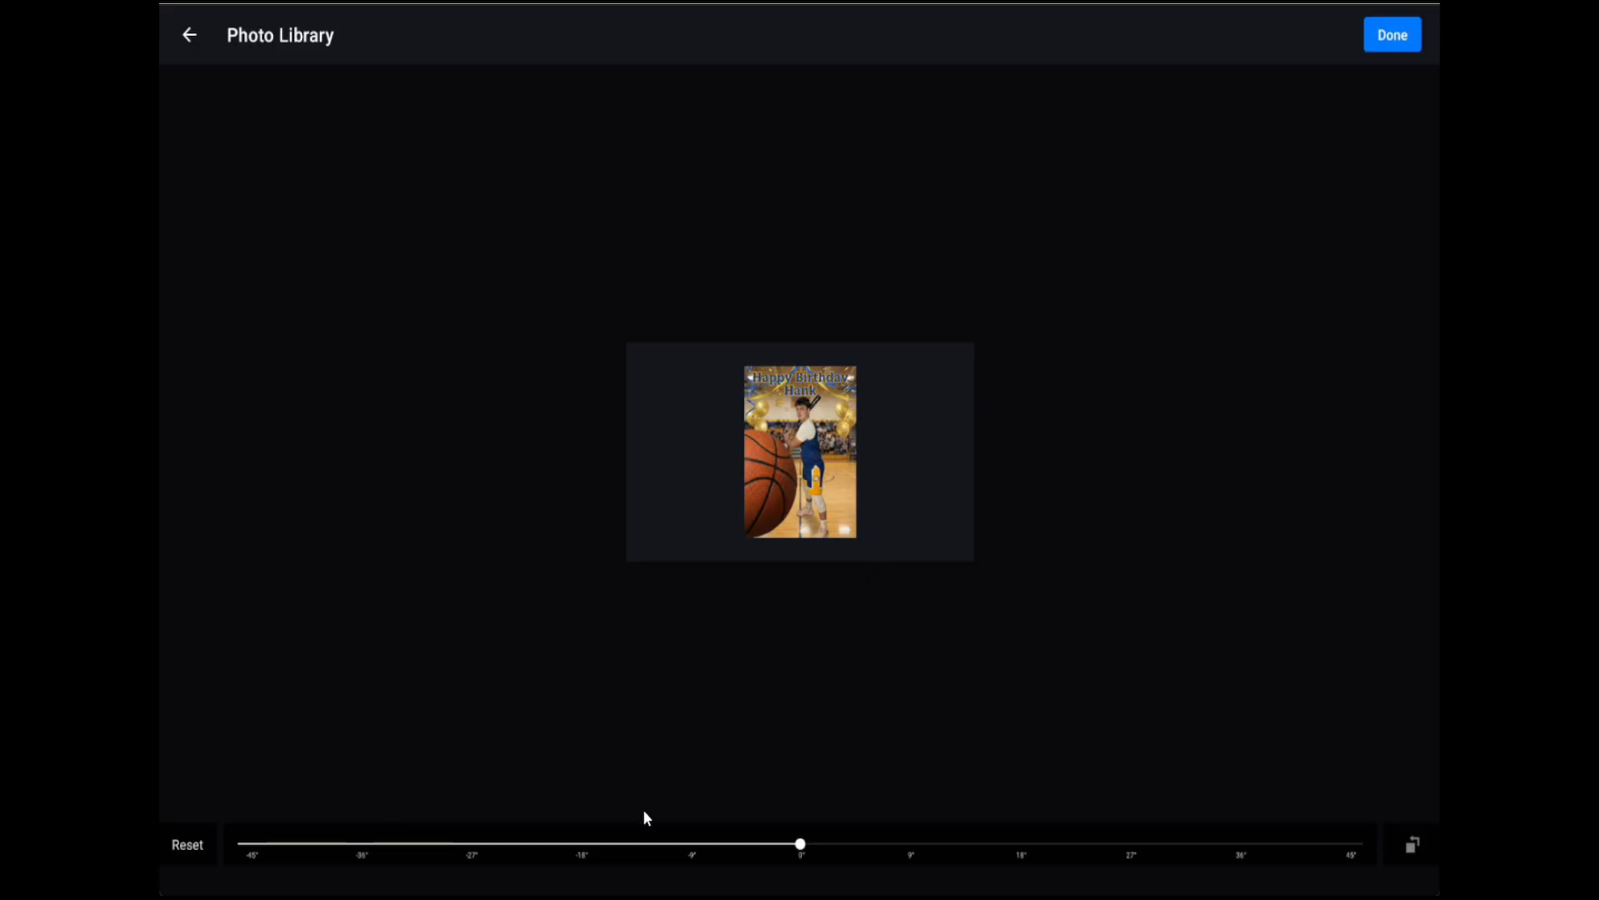
Step: Apply the poster with its default framing as the overlay's background image, leaving the overlay text empty
click(1392, 46)
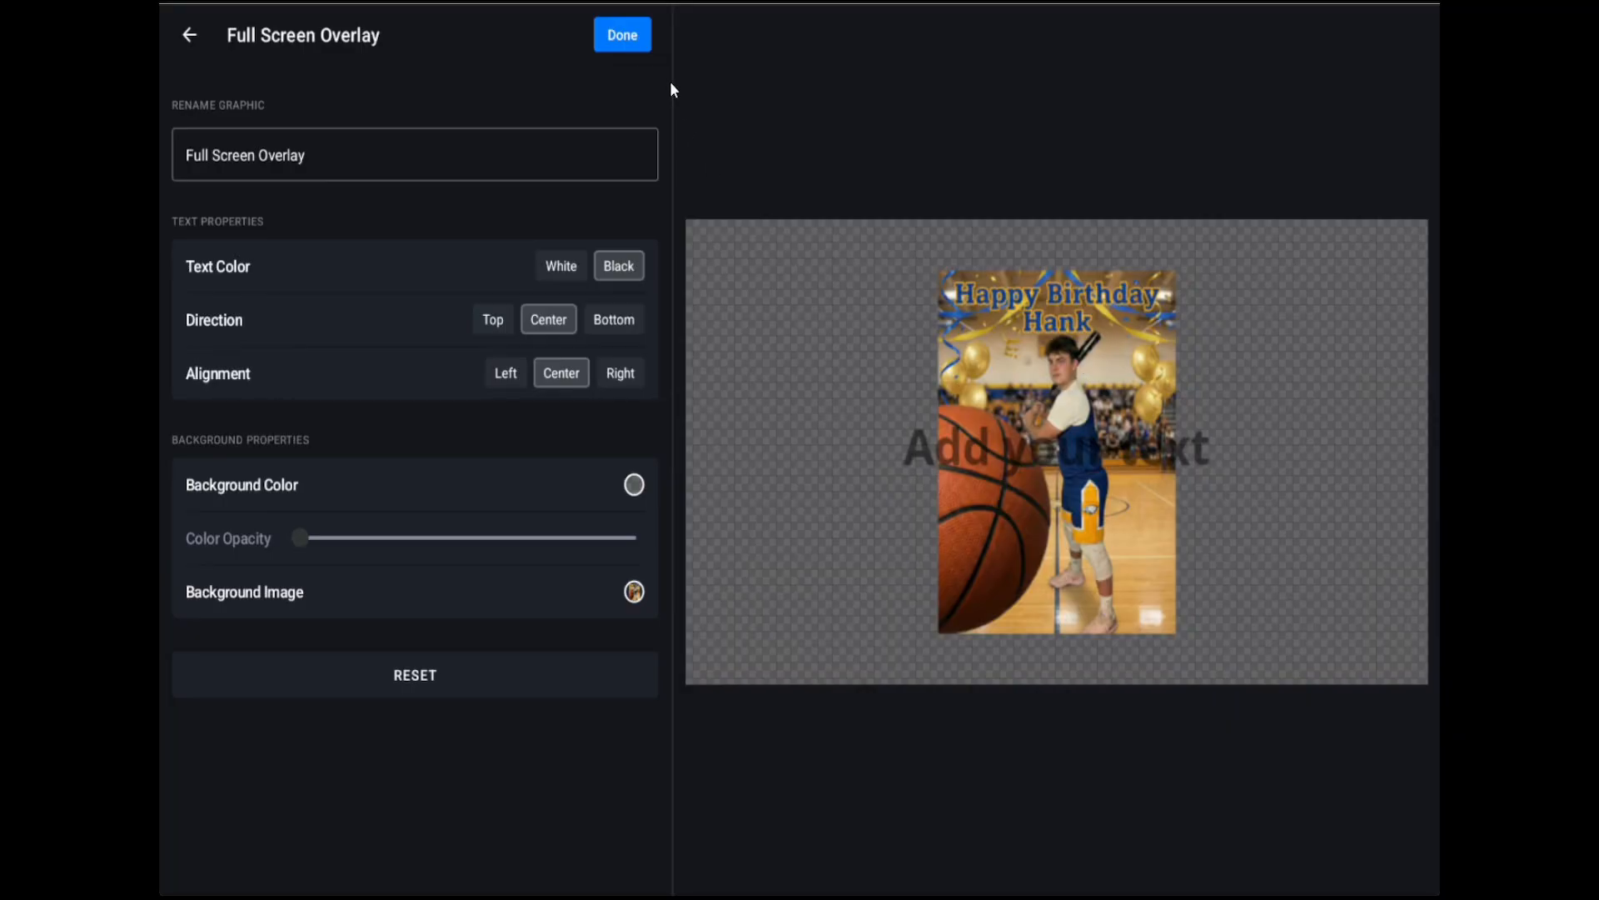
click(988, 360)
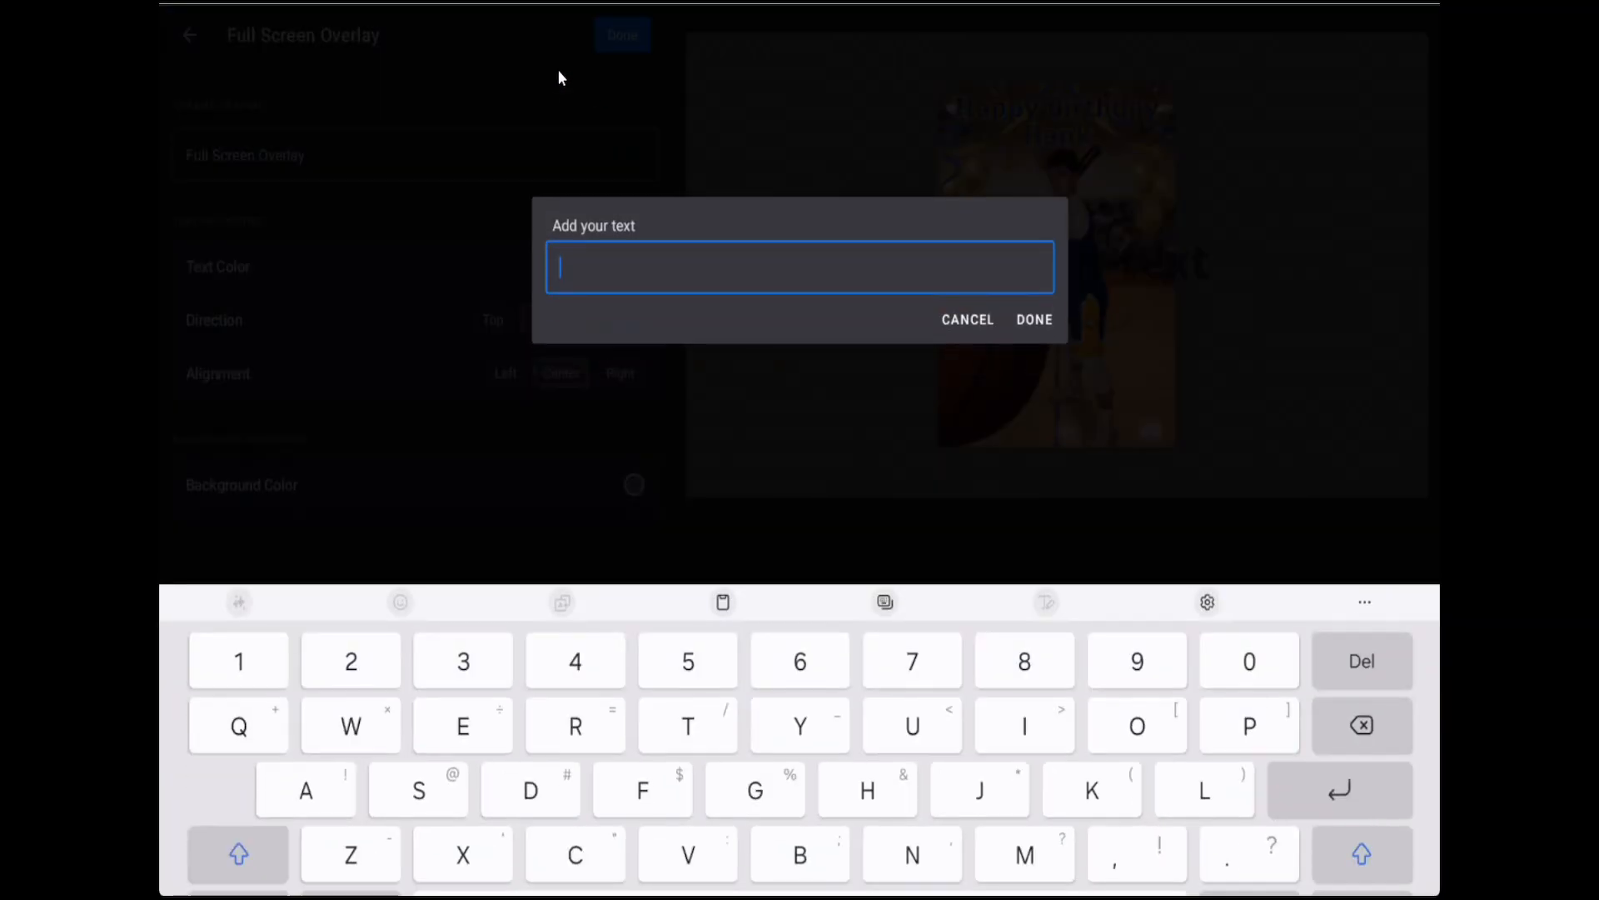
click(987, 311)
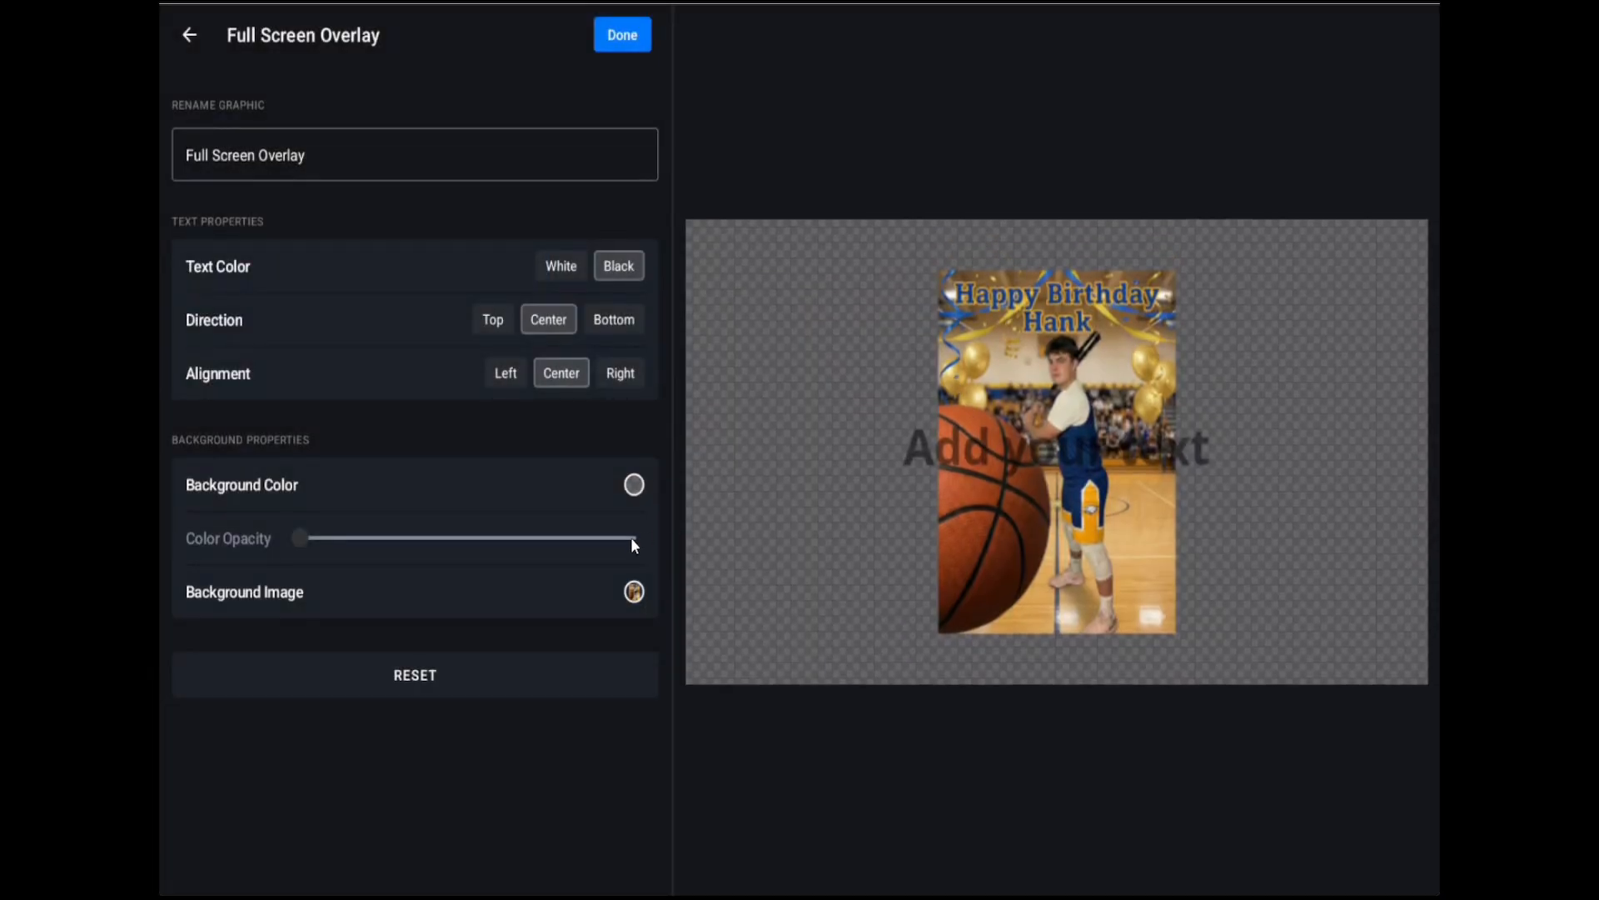
Step: Rename the overlay graphic to "Happy Birthday" and save it to the library's assets
click(353, 154)
key(ctrl+a)
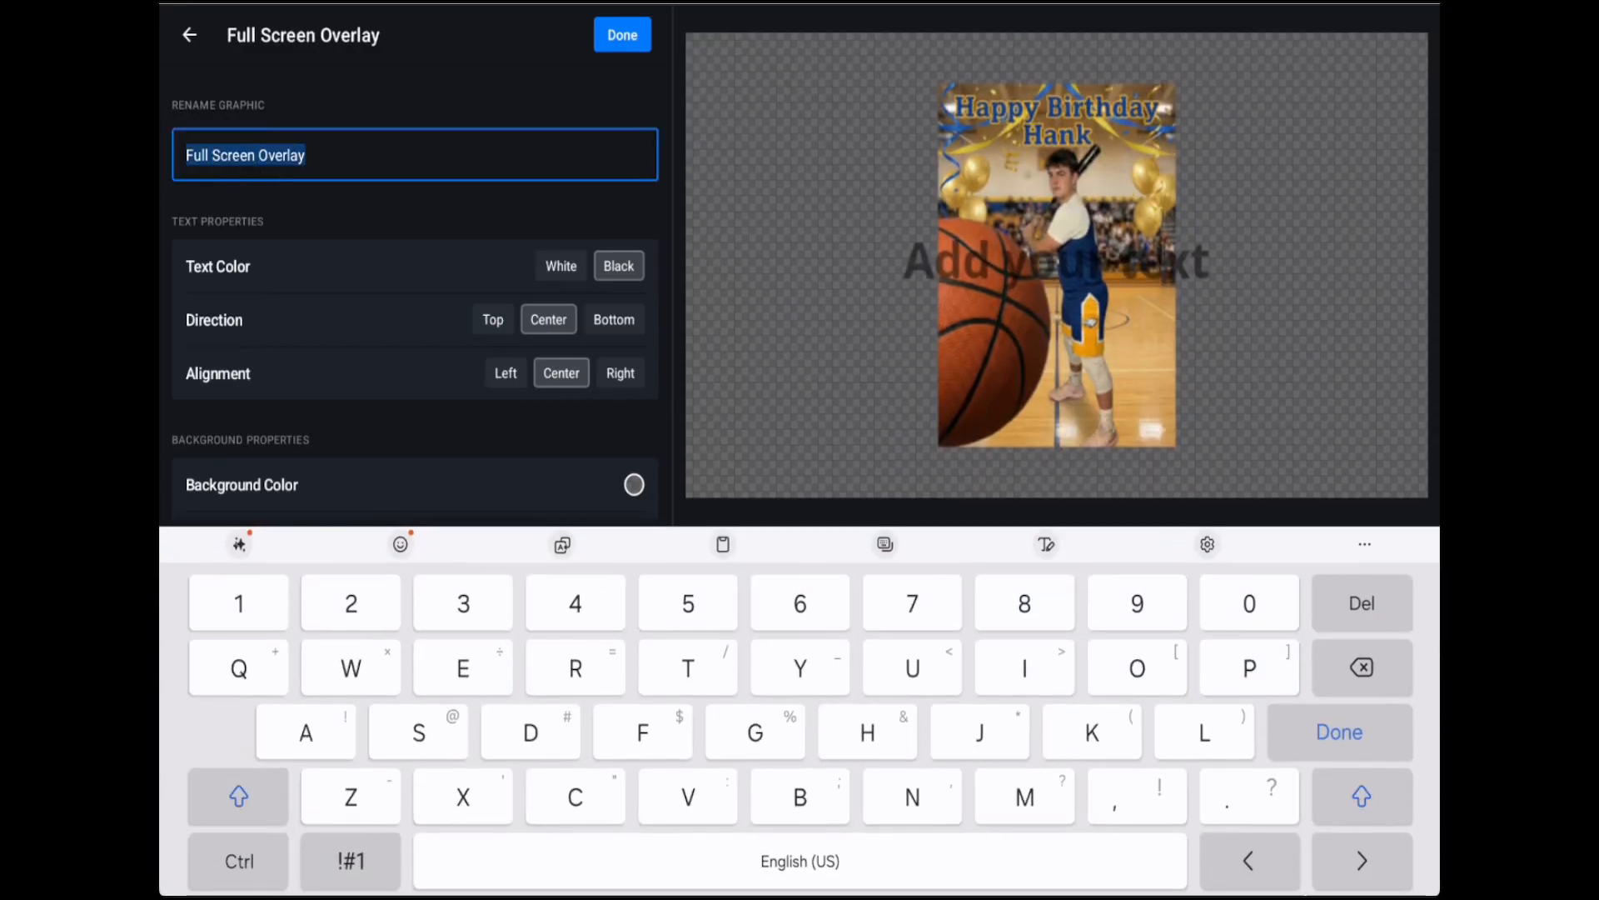
text(HApp)
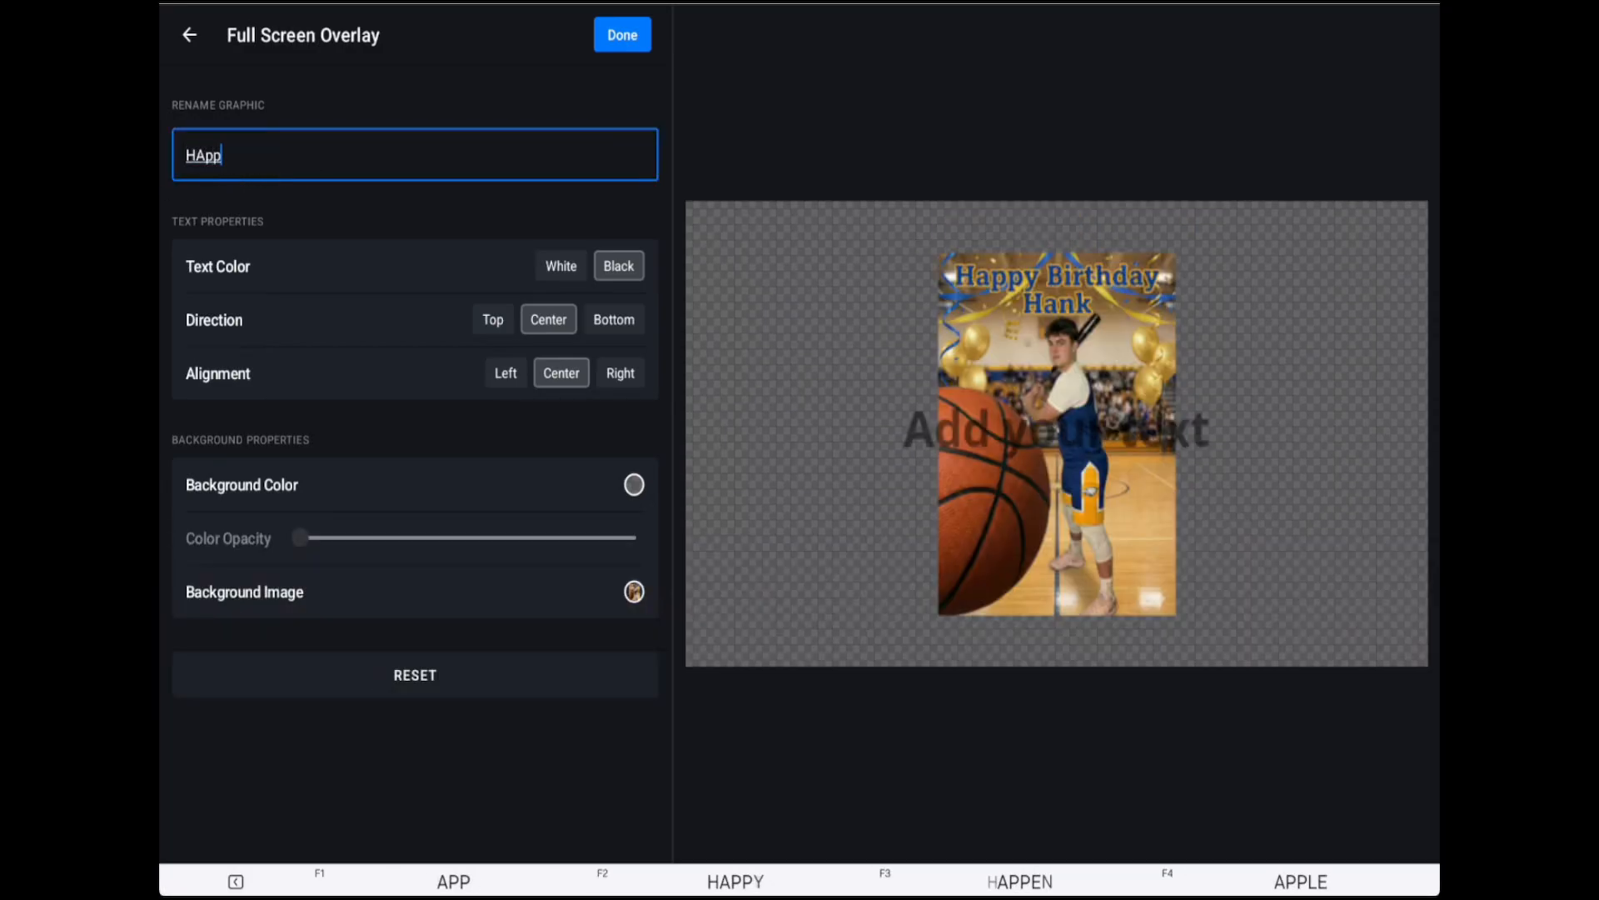
text(ir)
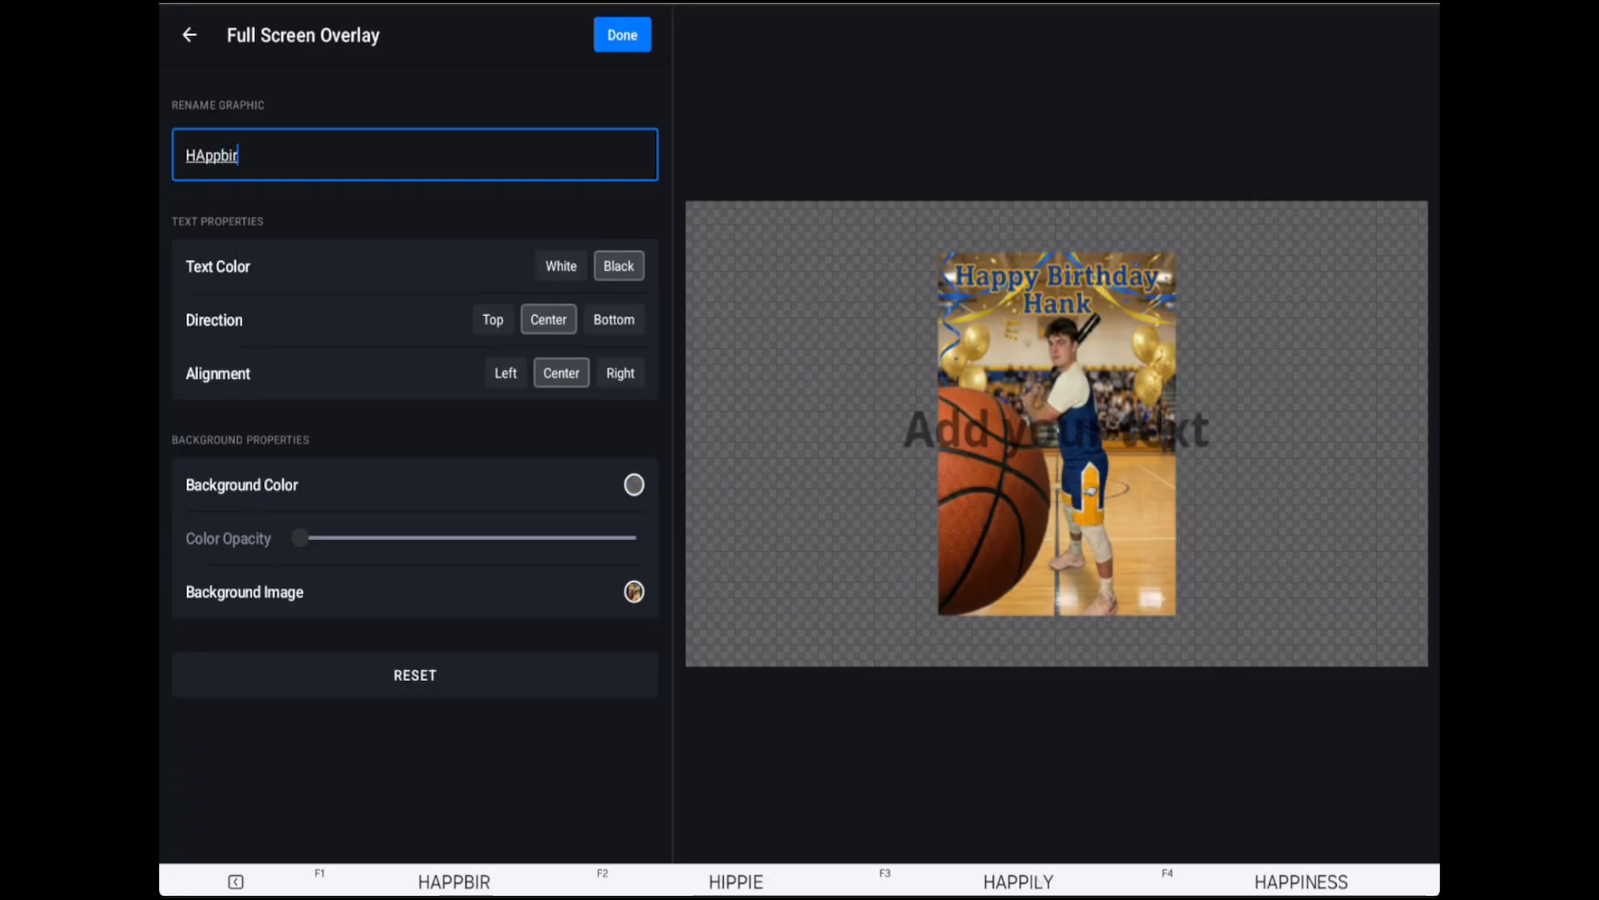
key(BackSpace)
key(BackSpace)
key(BackSpace)
key(BackSpace)
text(a)
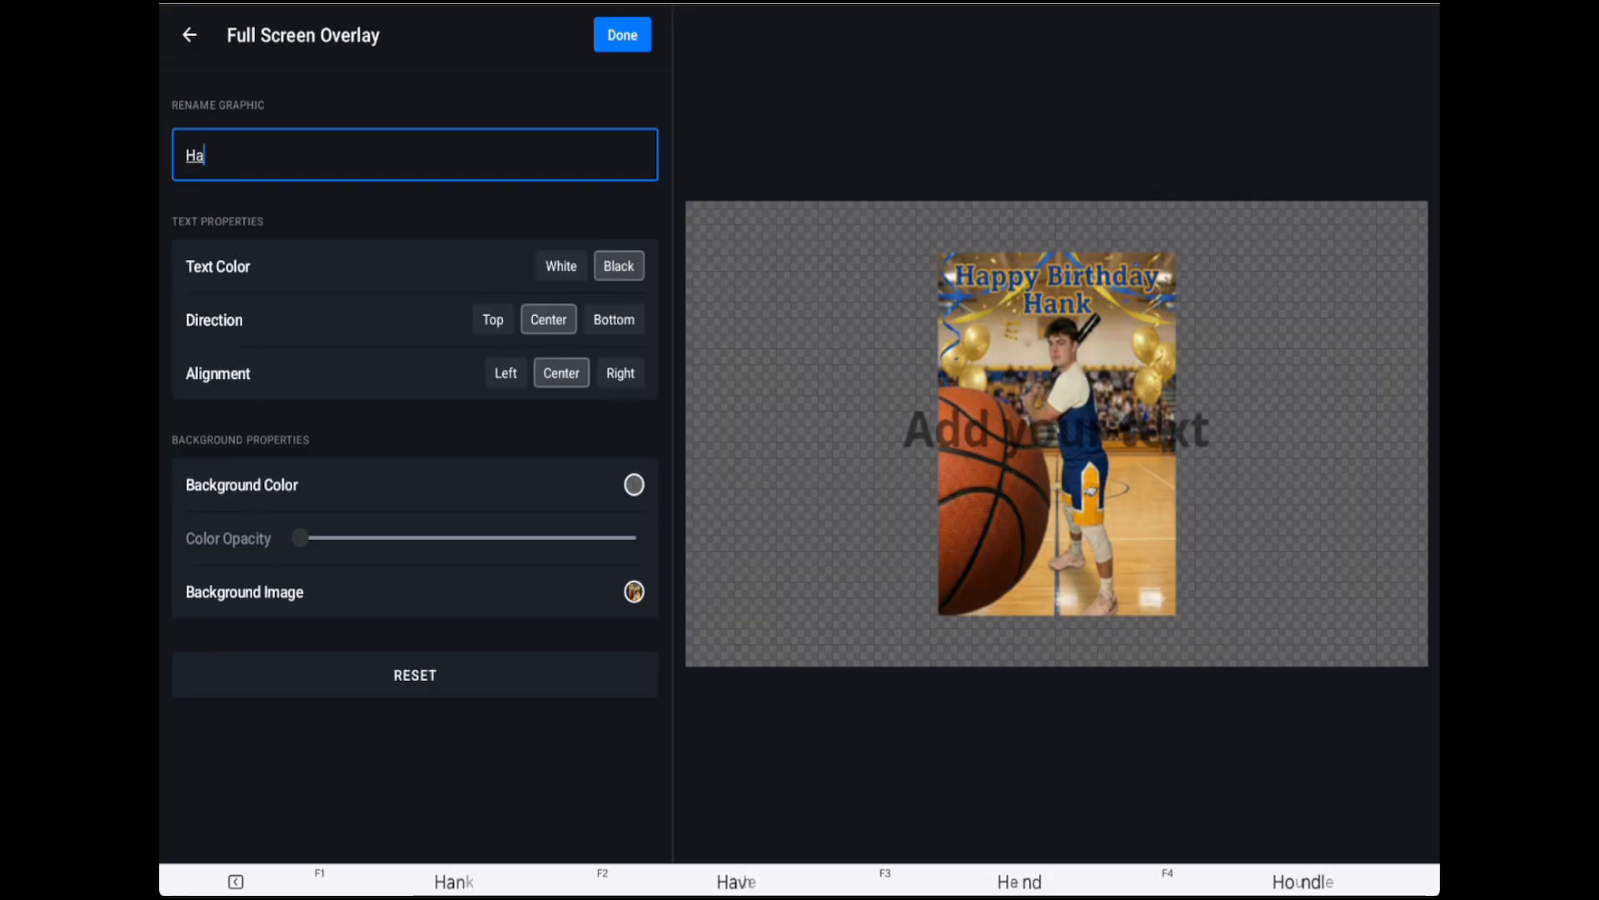
text(ppy)
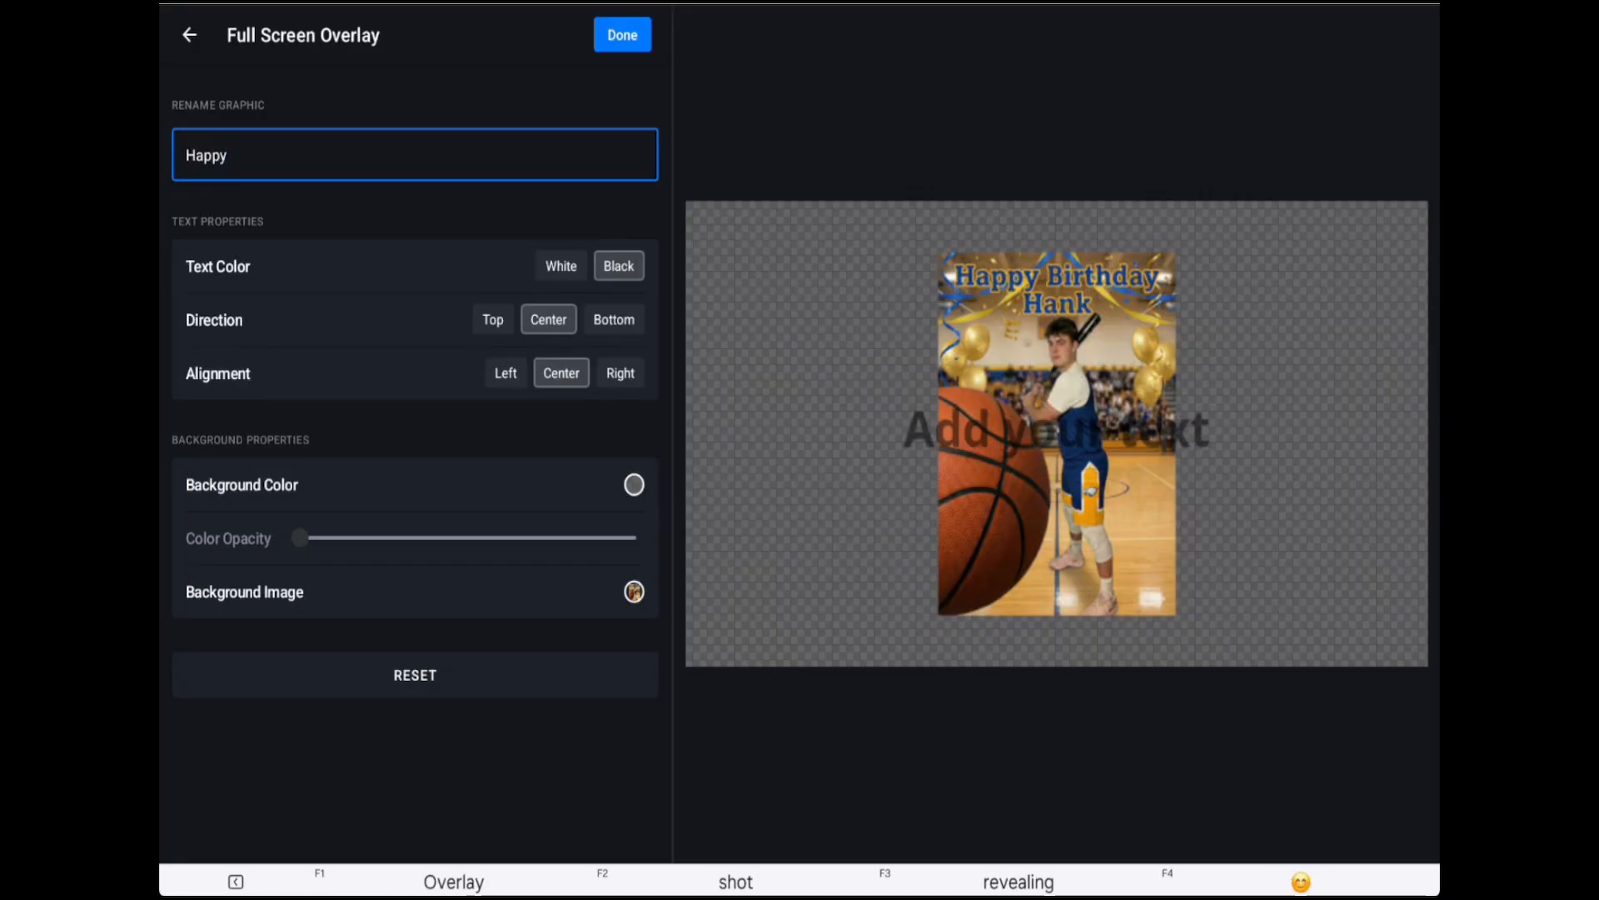
text( Birthday)
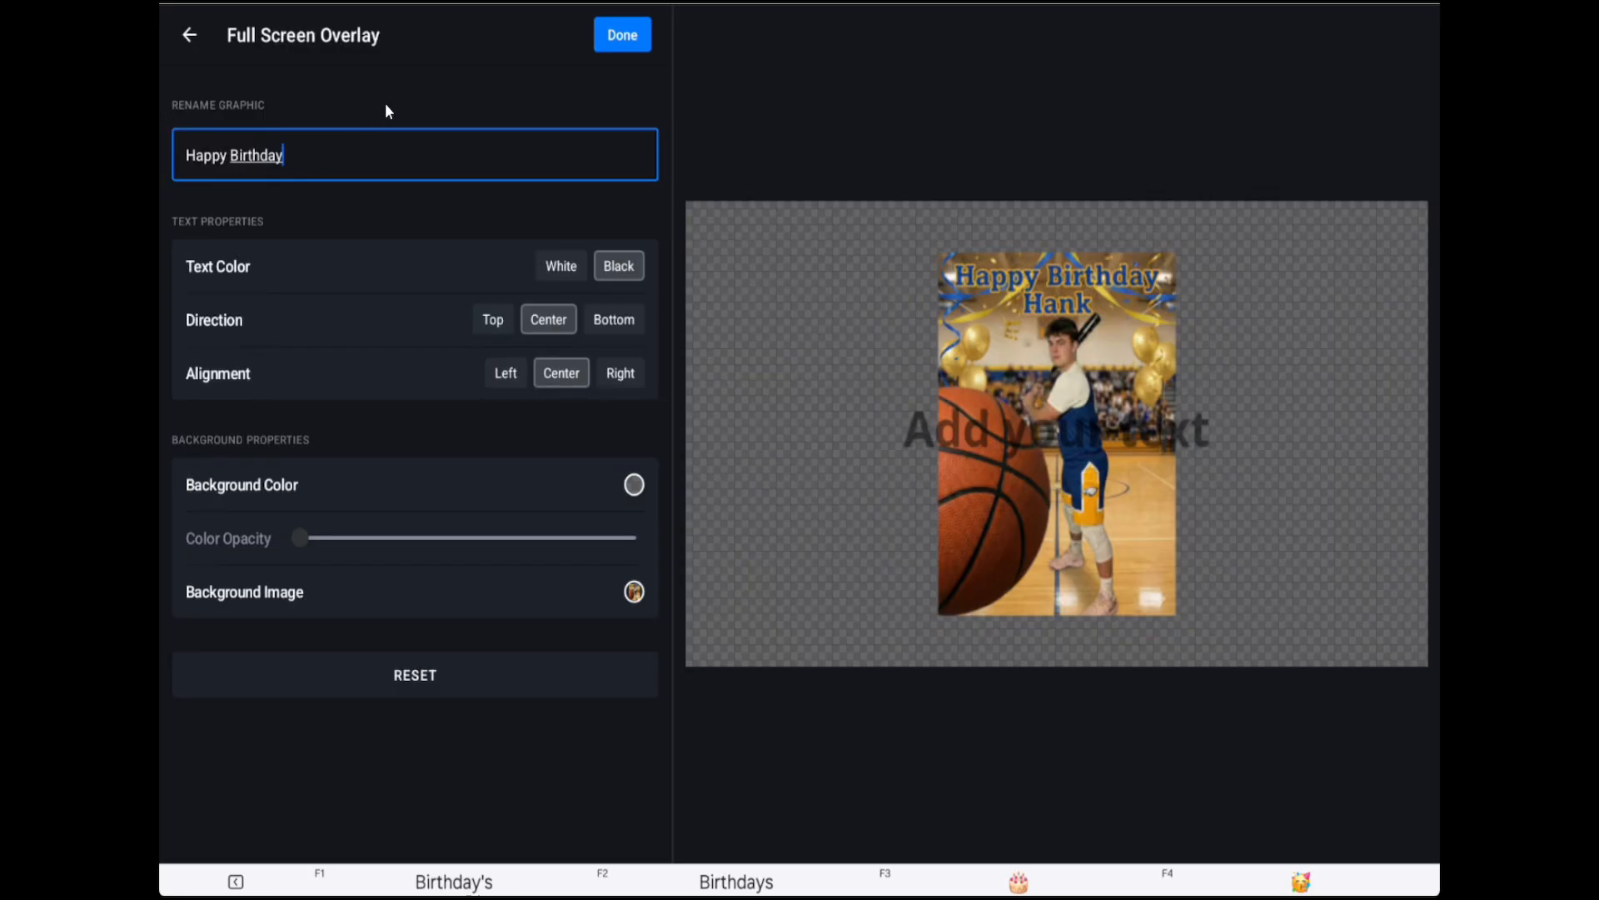
click(619, 42)
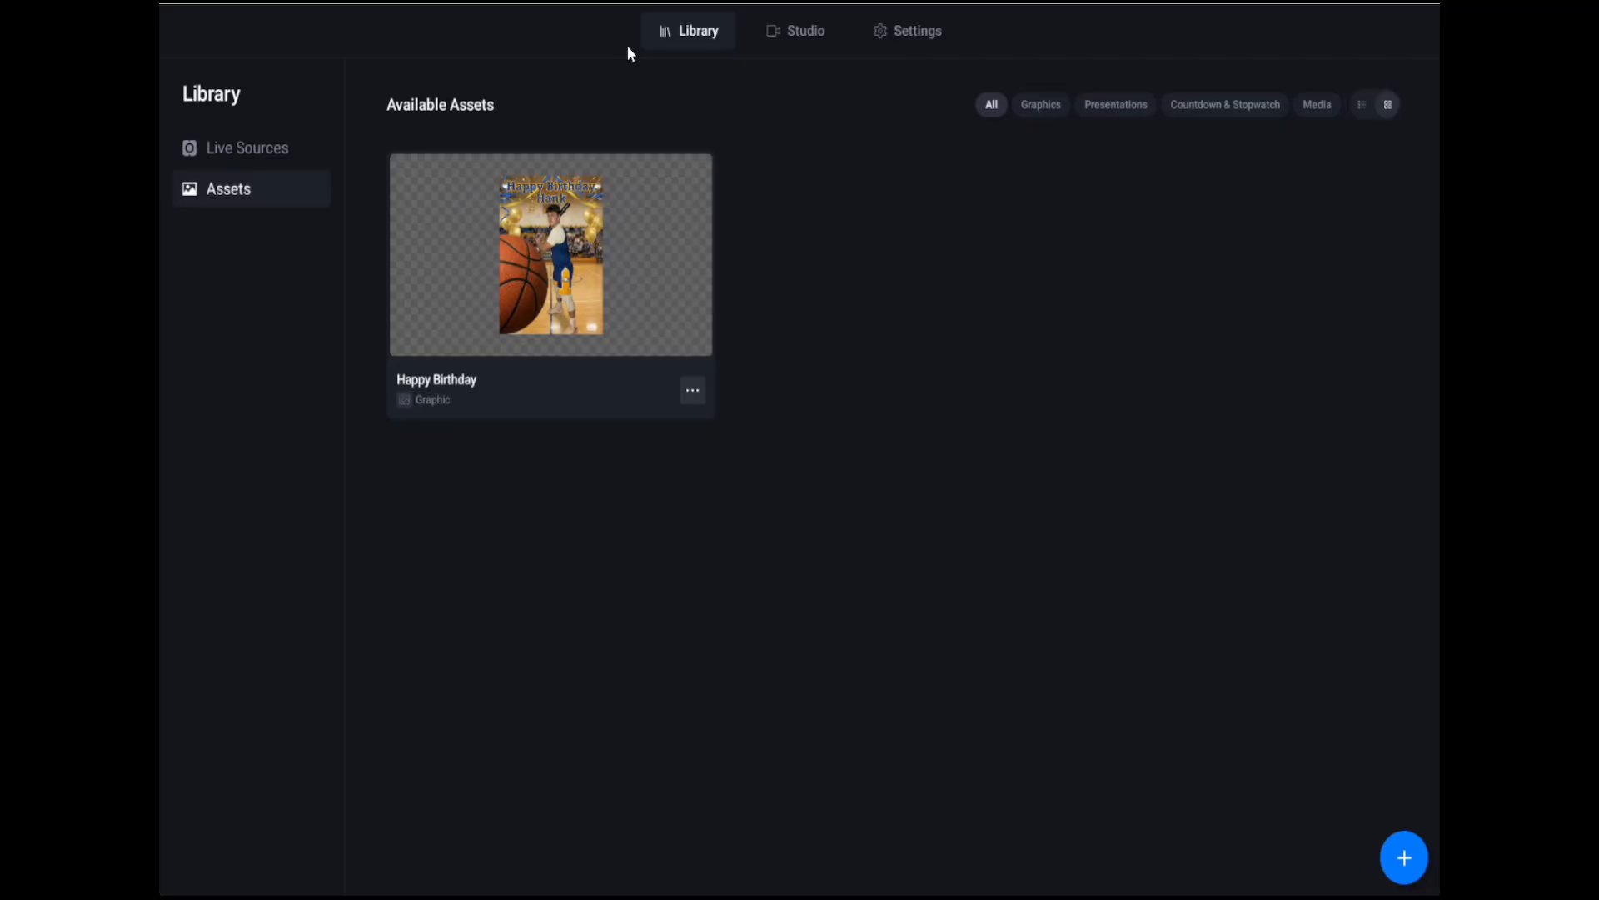
Step: Review the library's live sources and available assets, and return to the Studio
click(267, 154)
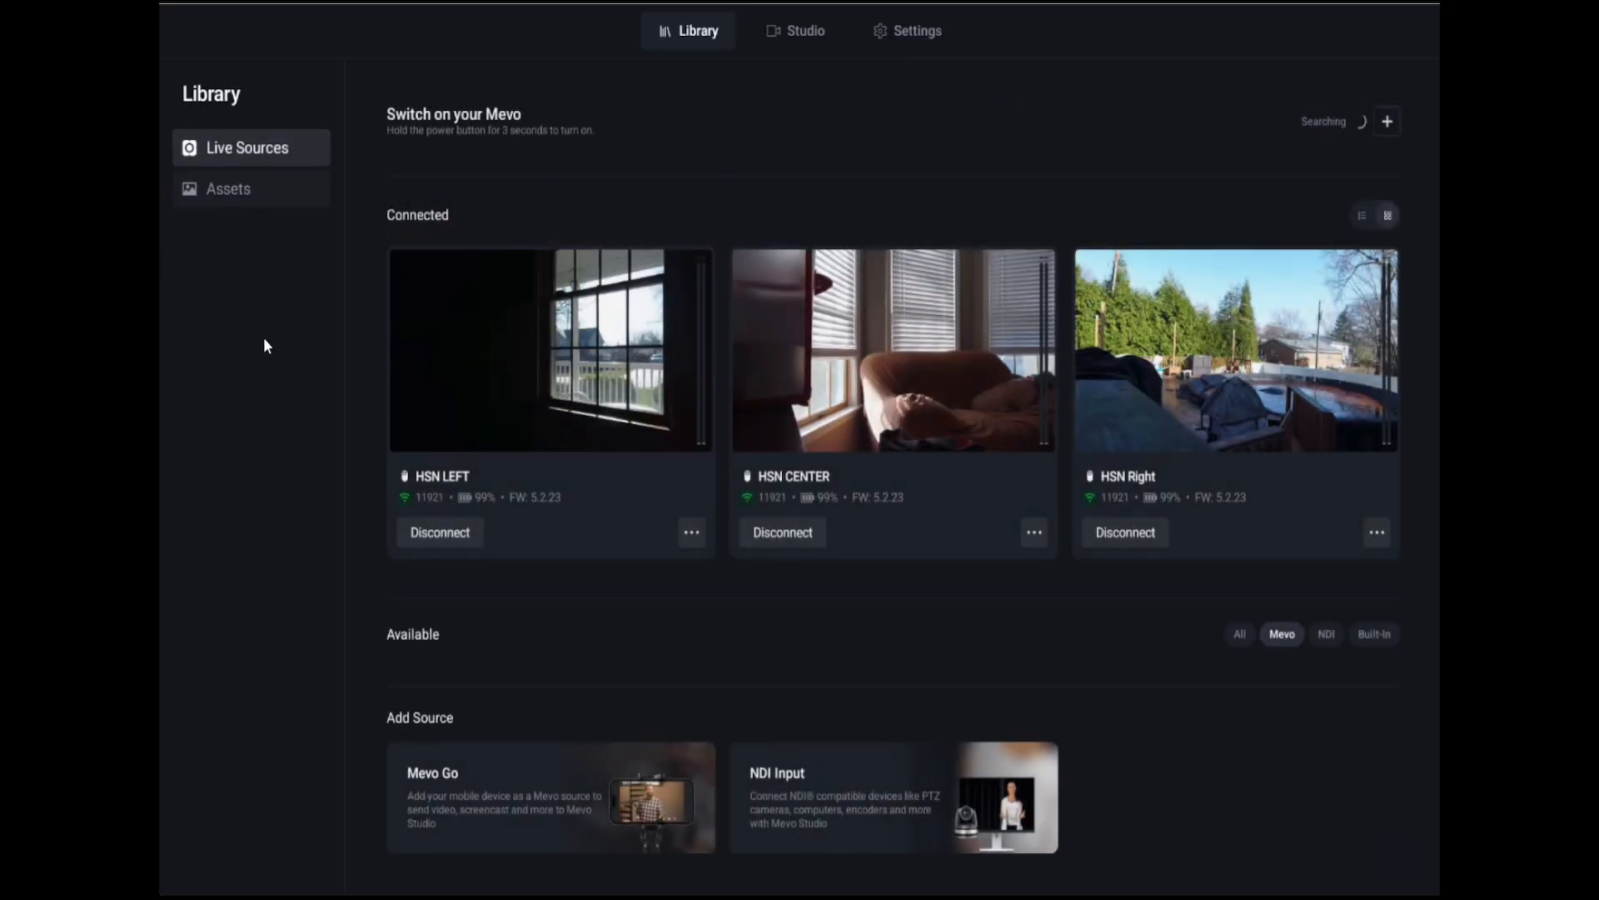
click(262, 183)
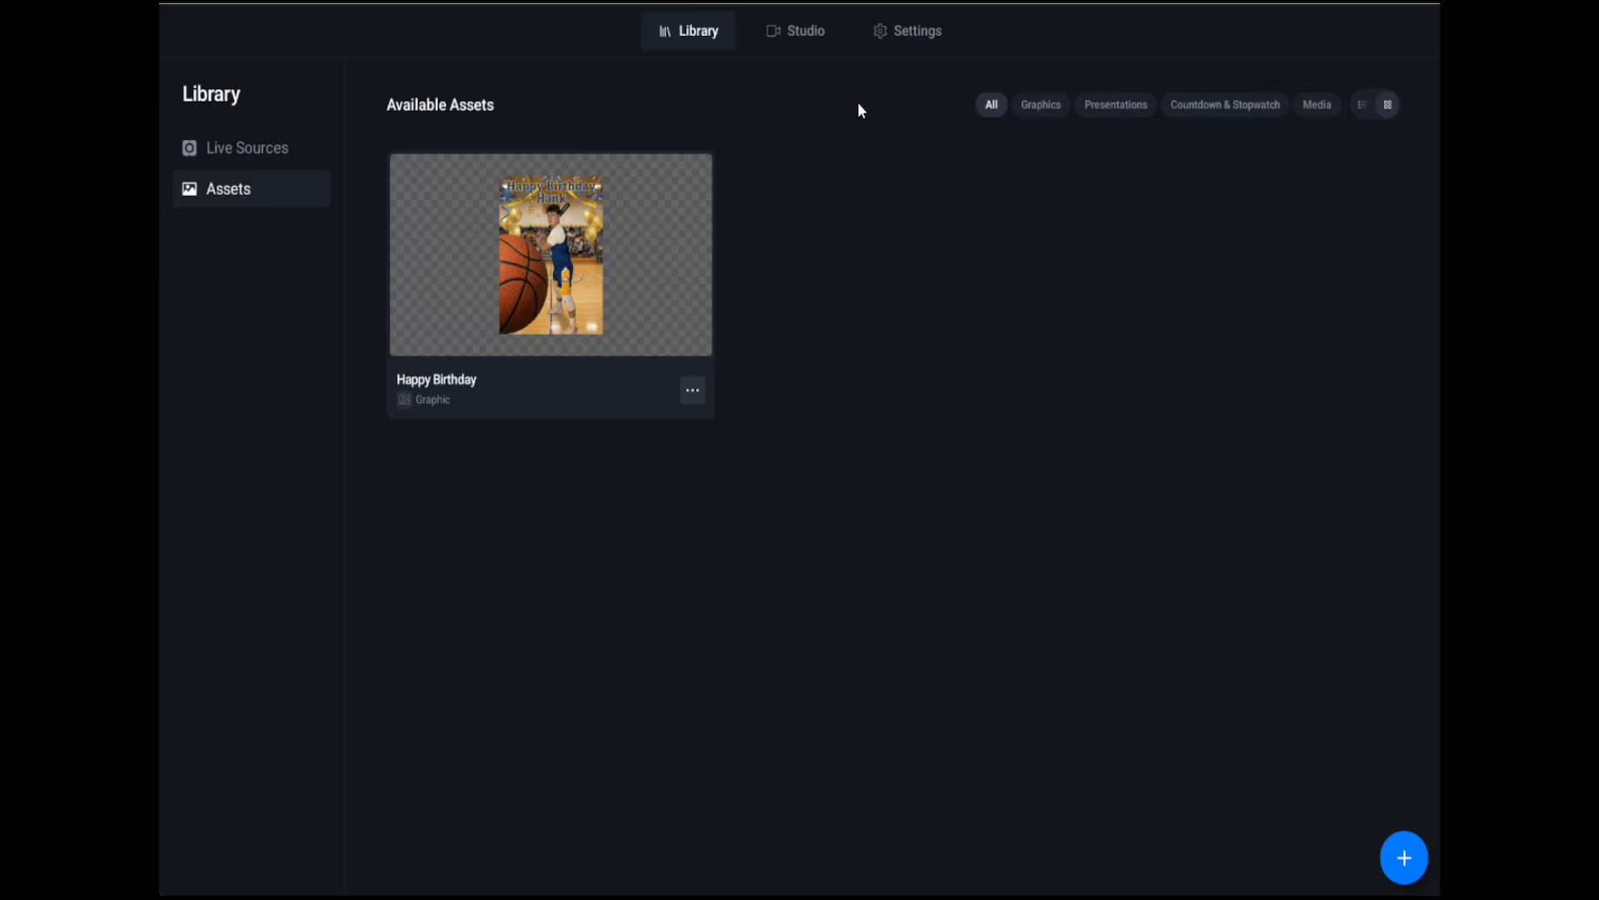
click(803, 38)
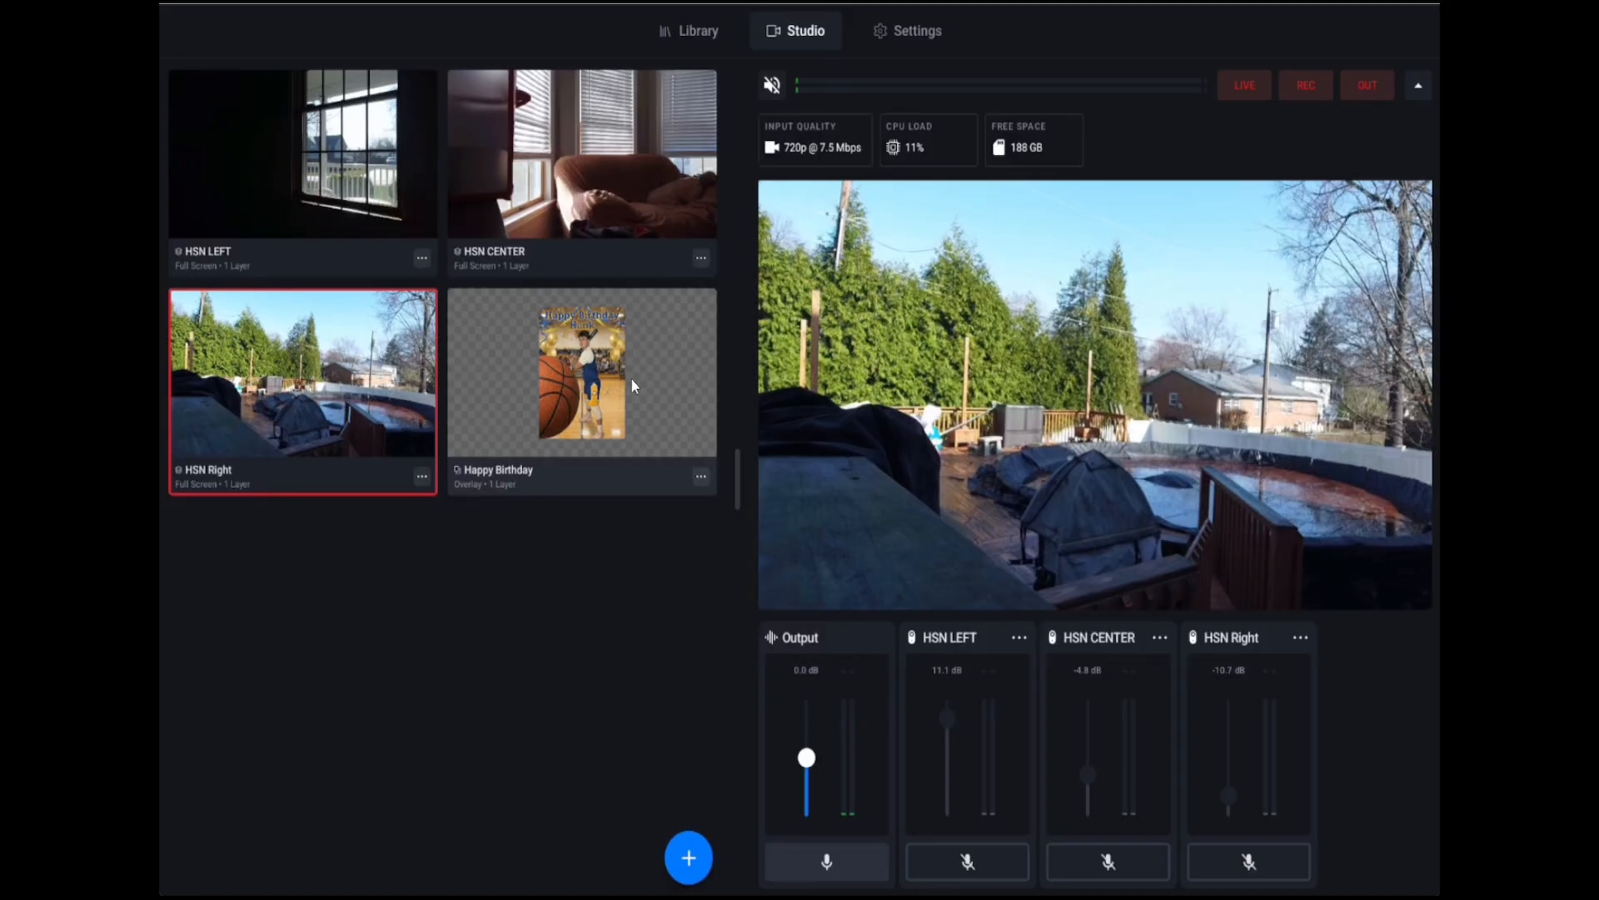
Step: Toggle the Happy Birthday overlay on and off over the HSN Right camera, leaving it shown
click(634, 422)
click(634, 419)
click(634, 419)
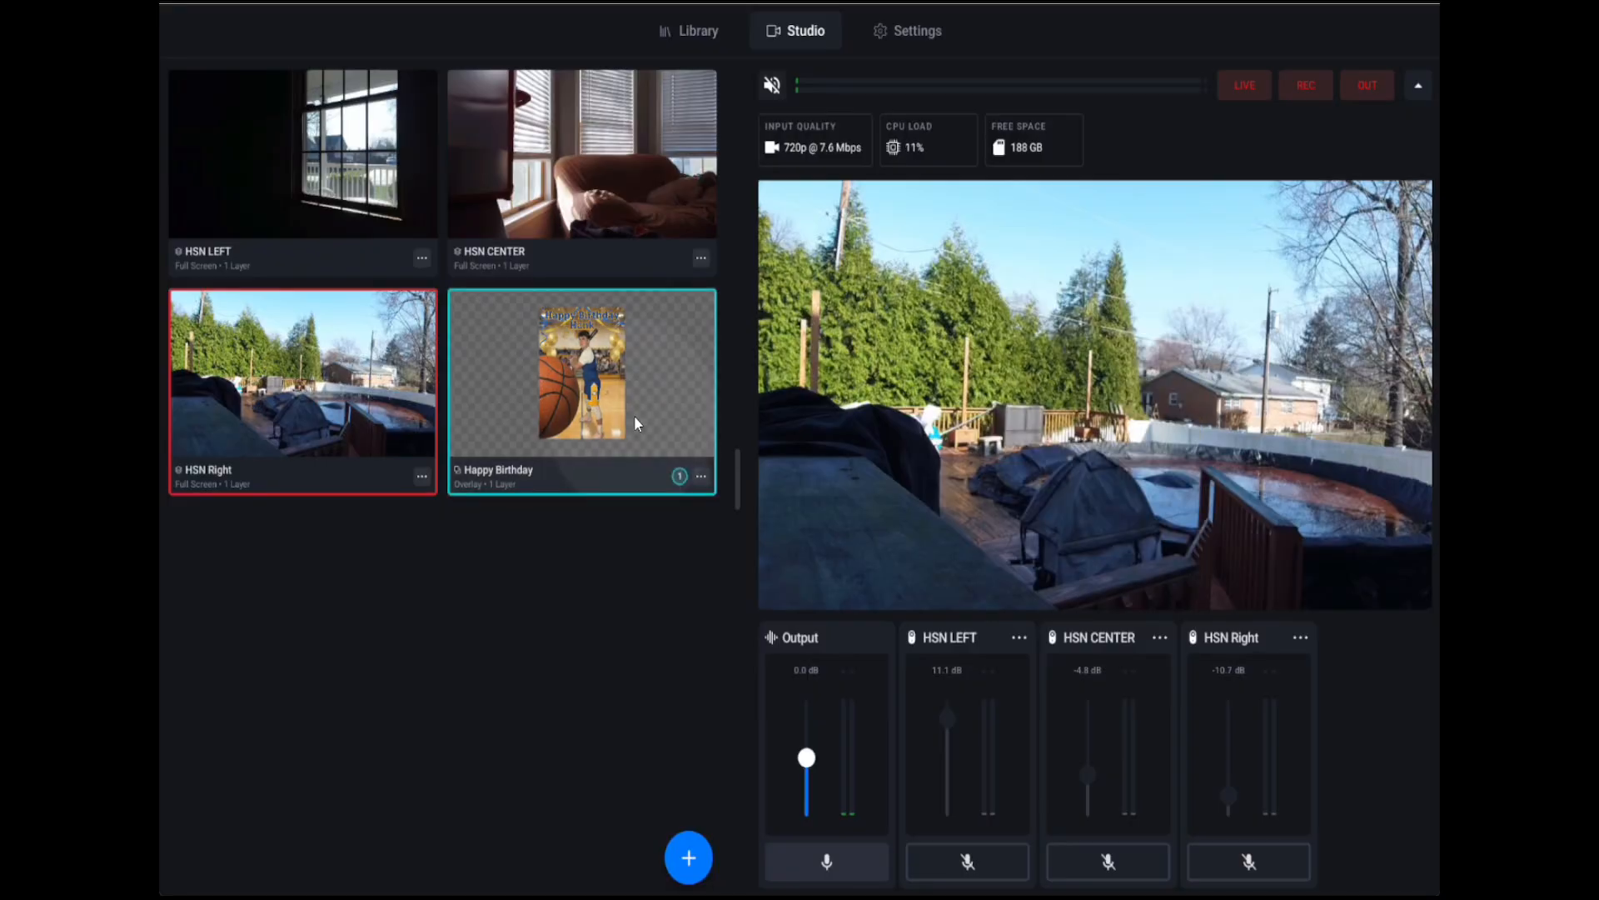
click(634, 419)
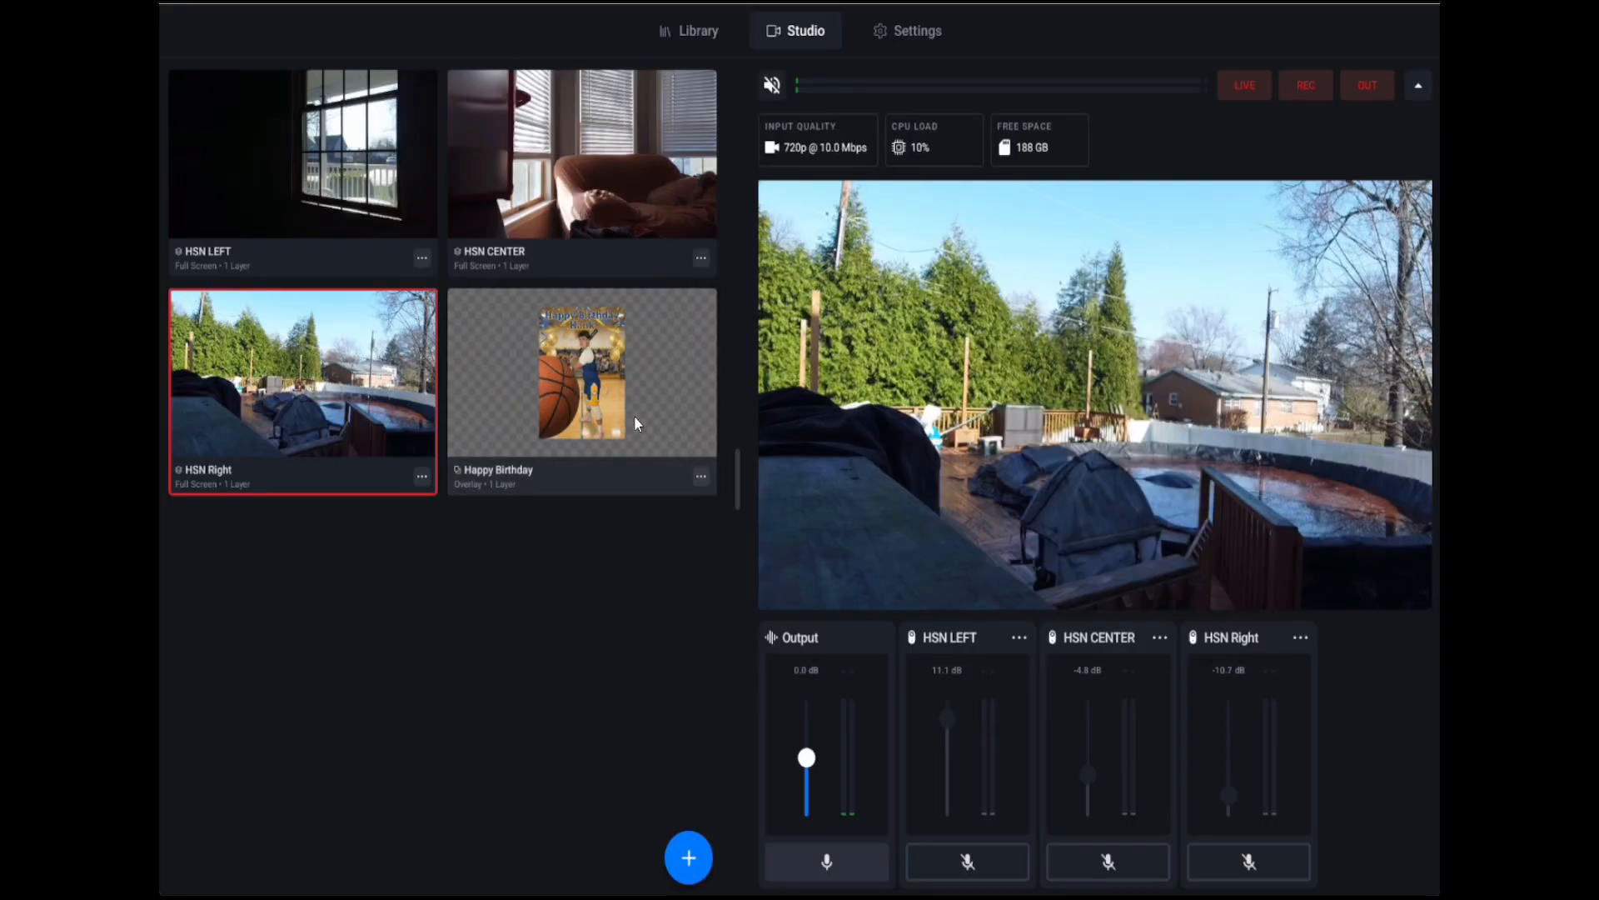
click(634, 419)
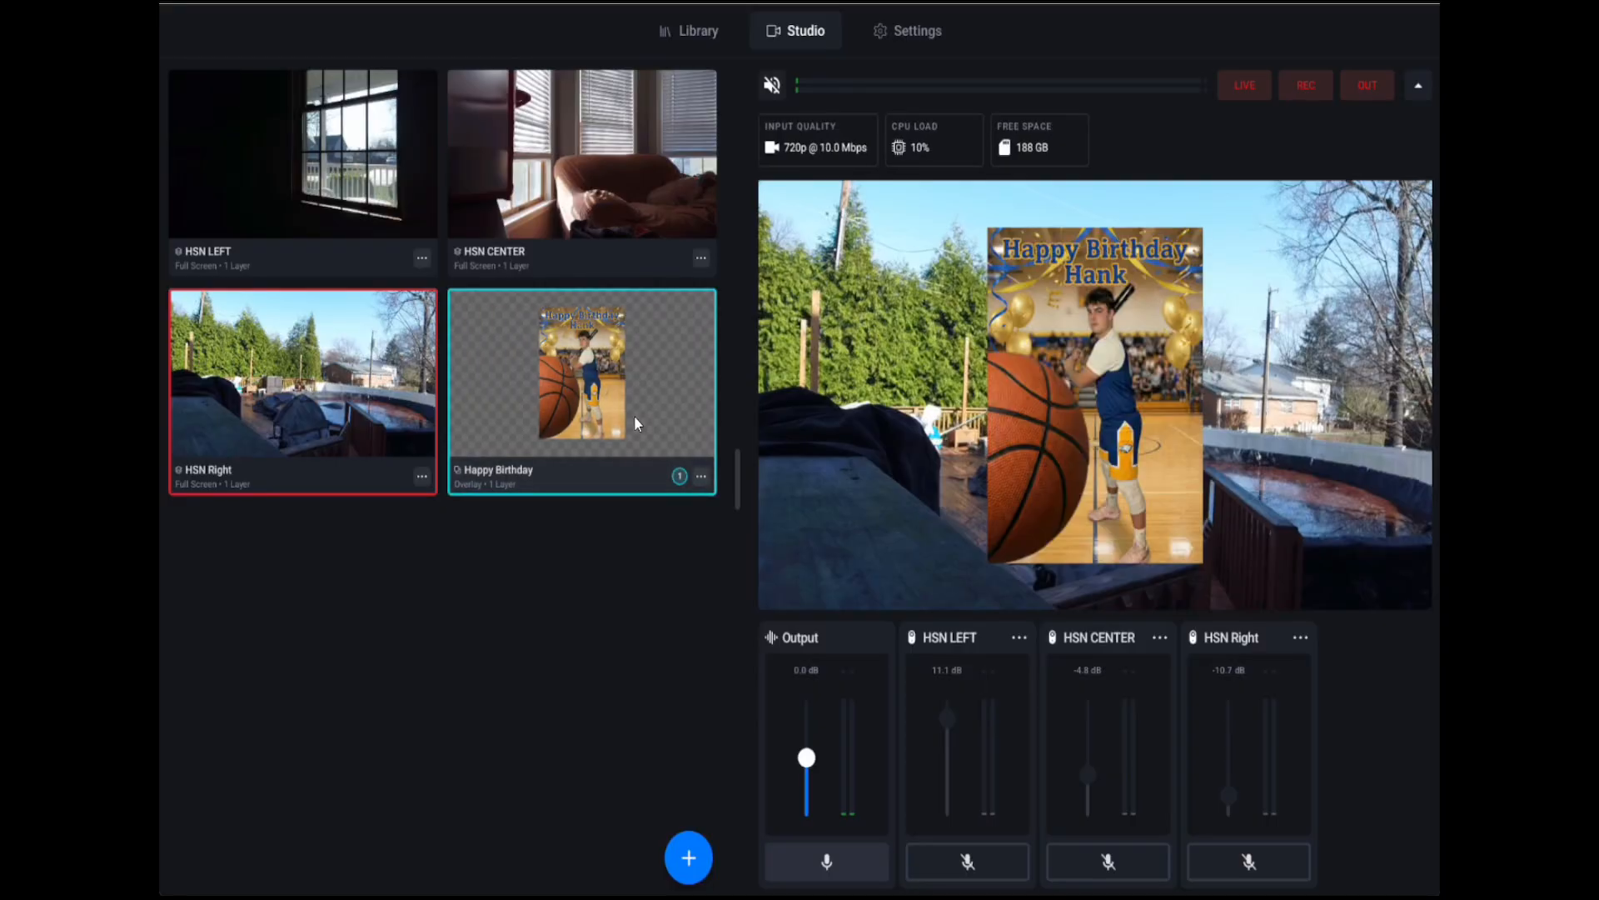
Step: Cycle the live output through HSN CENTER and HSN LEFT and back to HSN Right with the overlay active
click(523, 169)
click(389, 175)
click(573, 162)
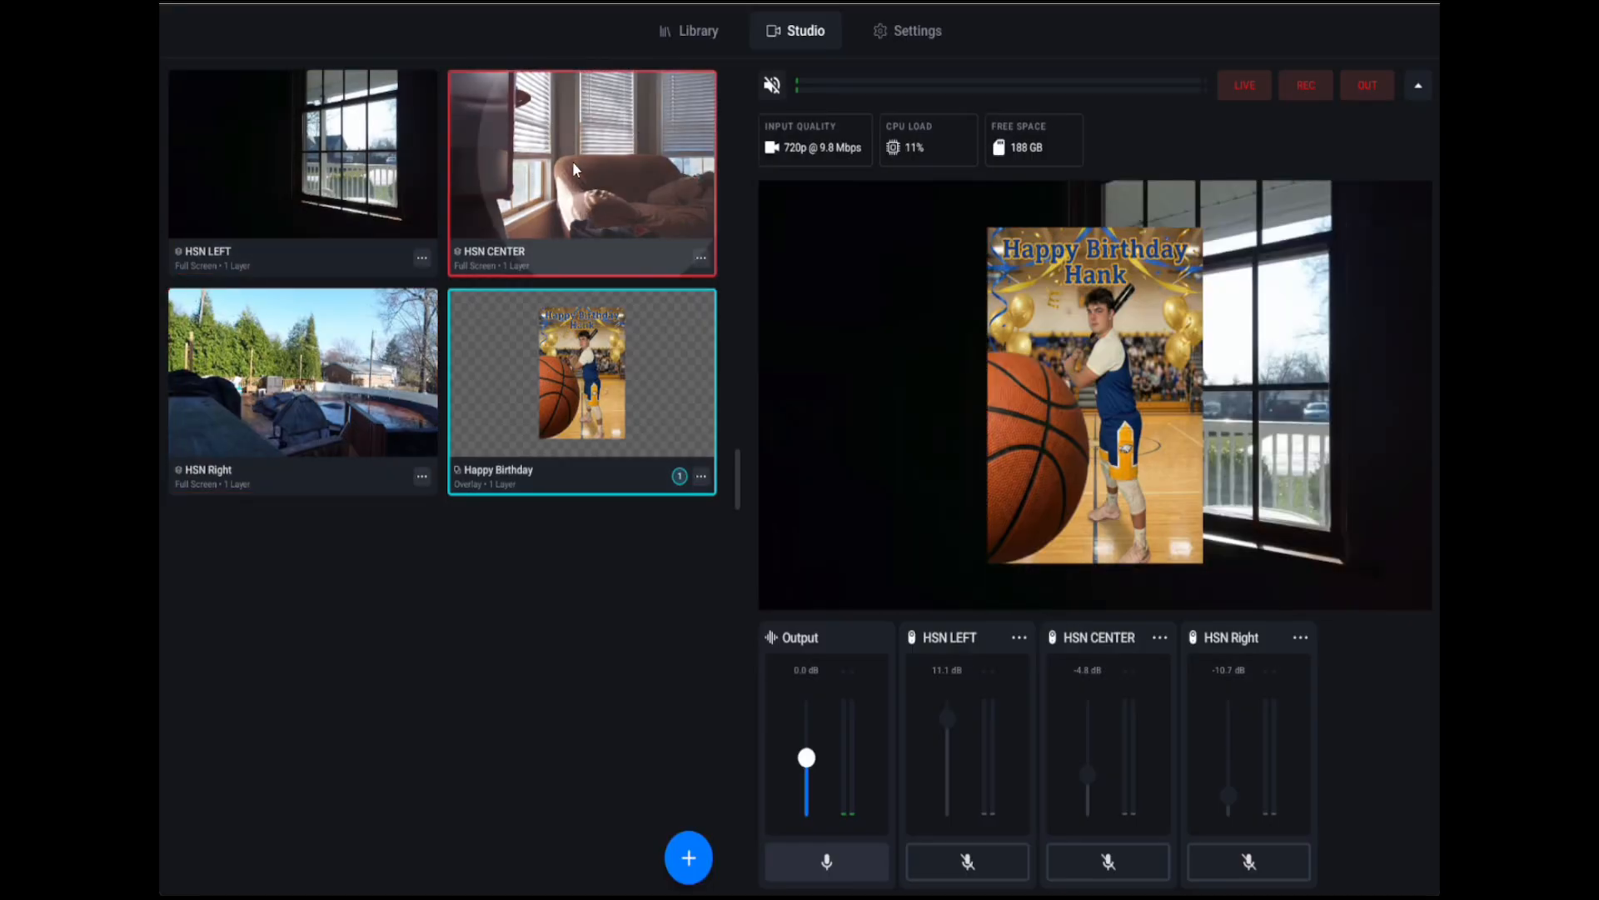
click(264, 432)
Step: Toggle the Happy Birthday overlay over the HSN Right camera and leave it hidden
click(537, 388)
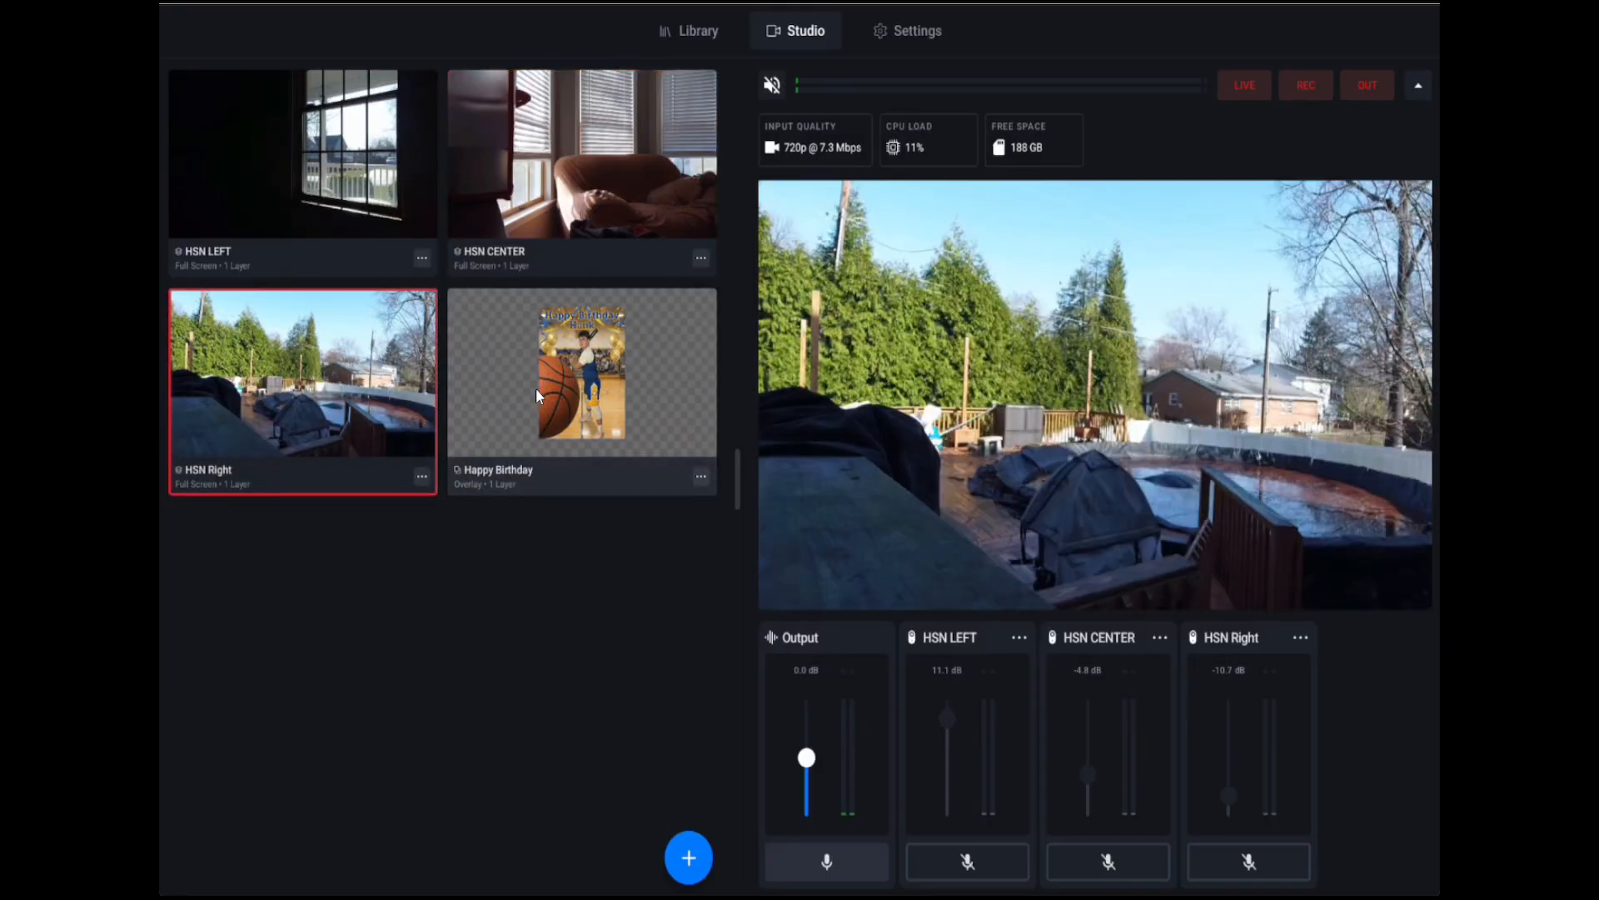
click(536, 388)
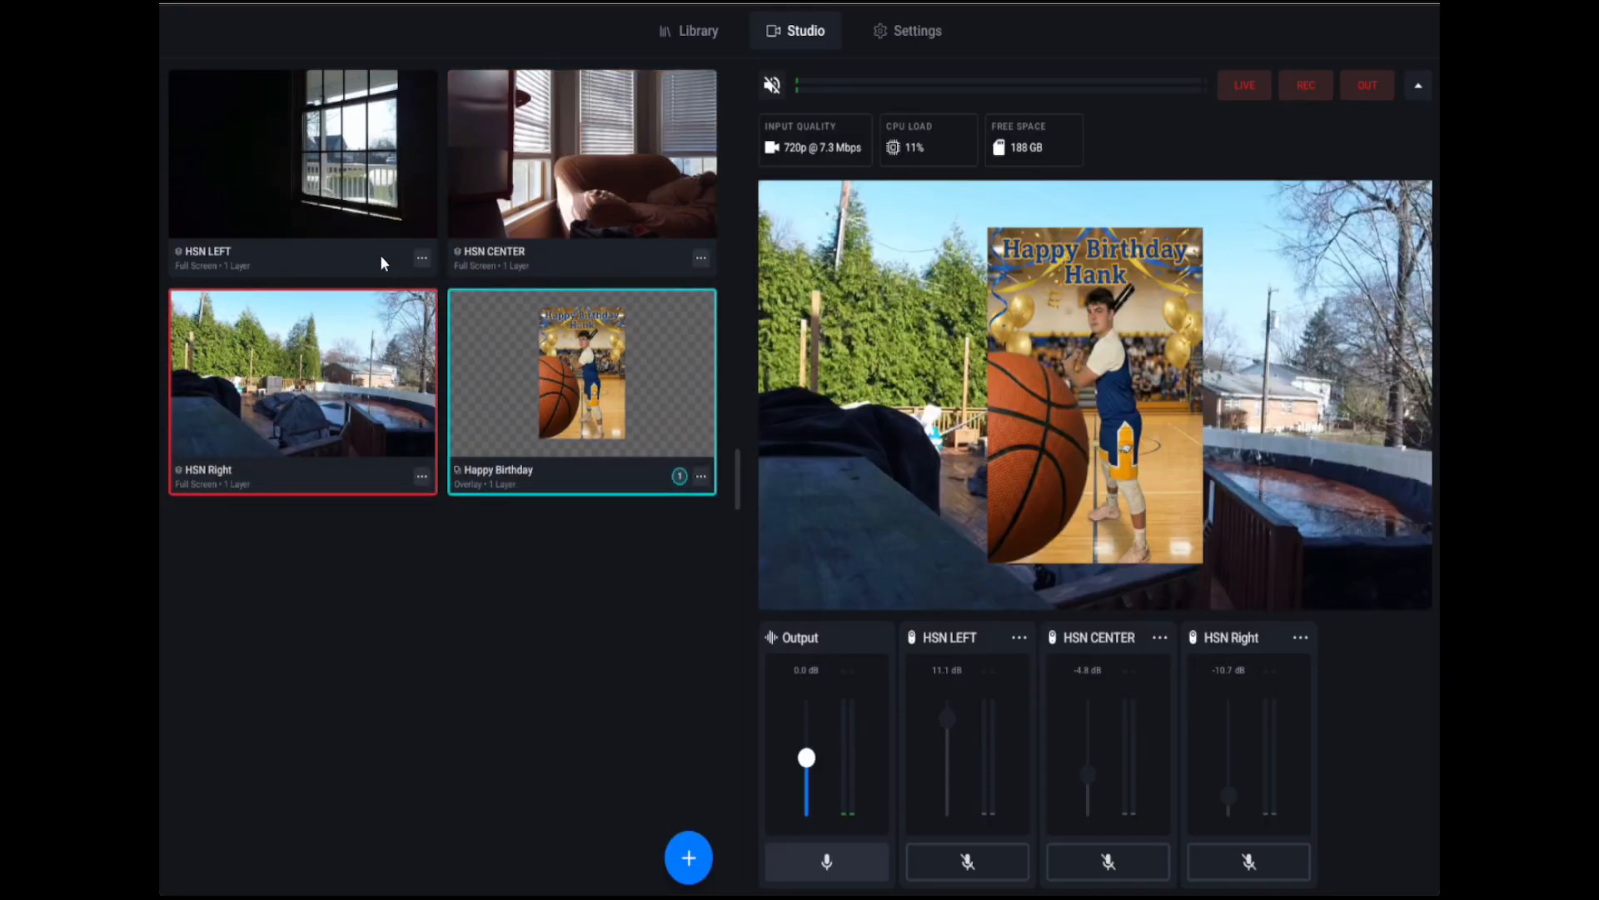
click(569, 408)
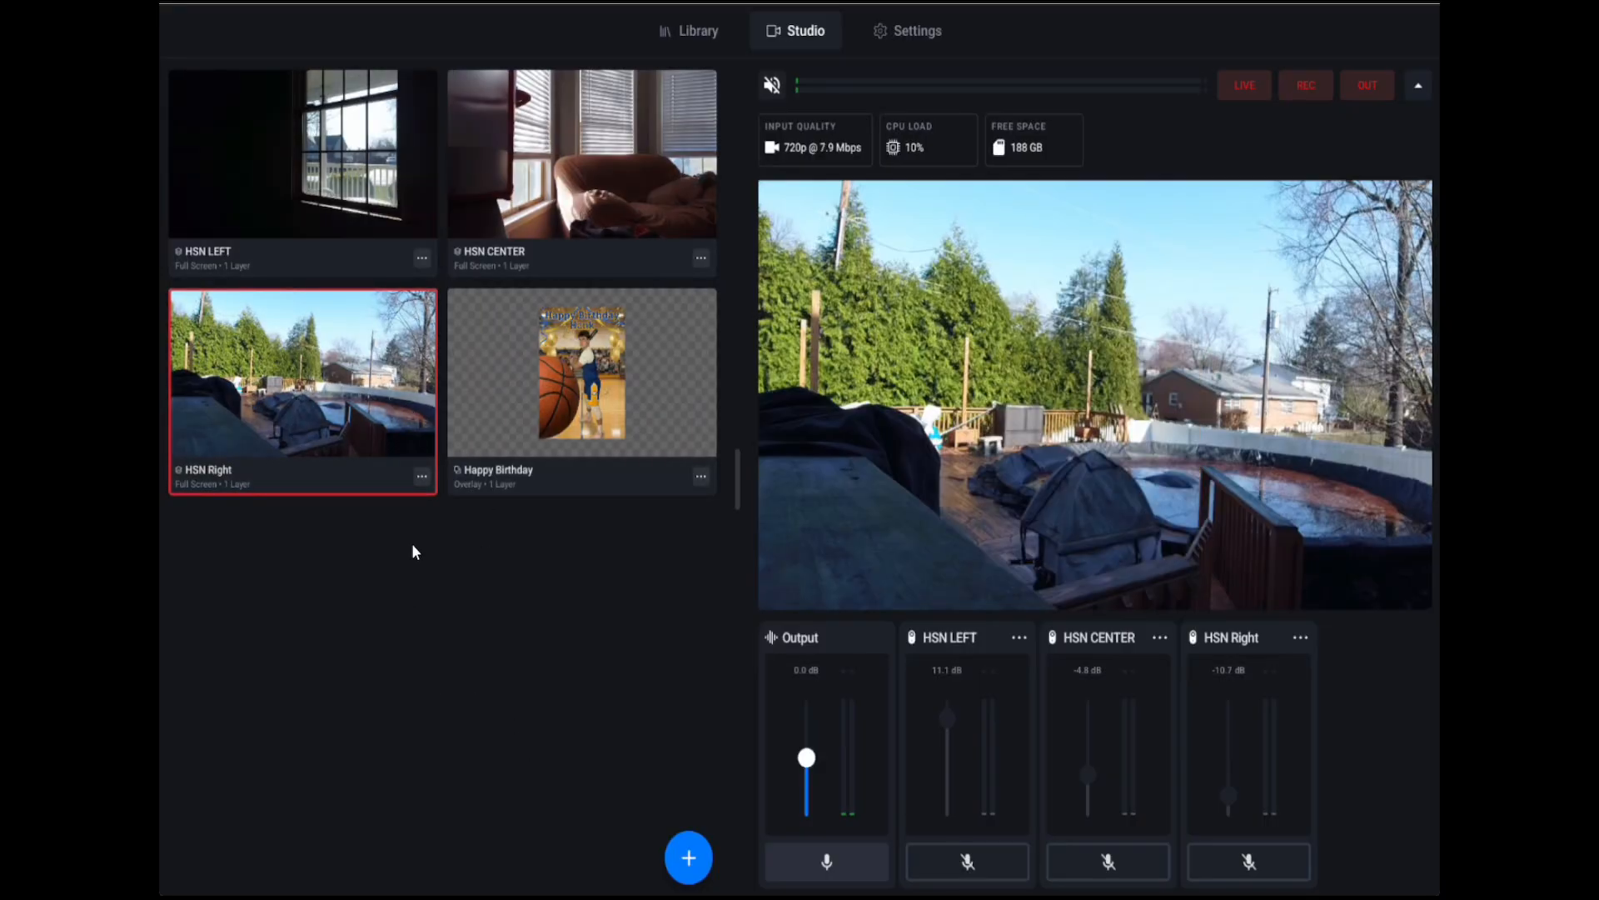
click(422, 476)
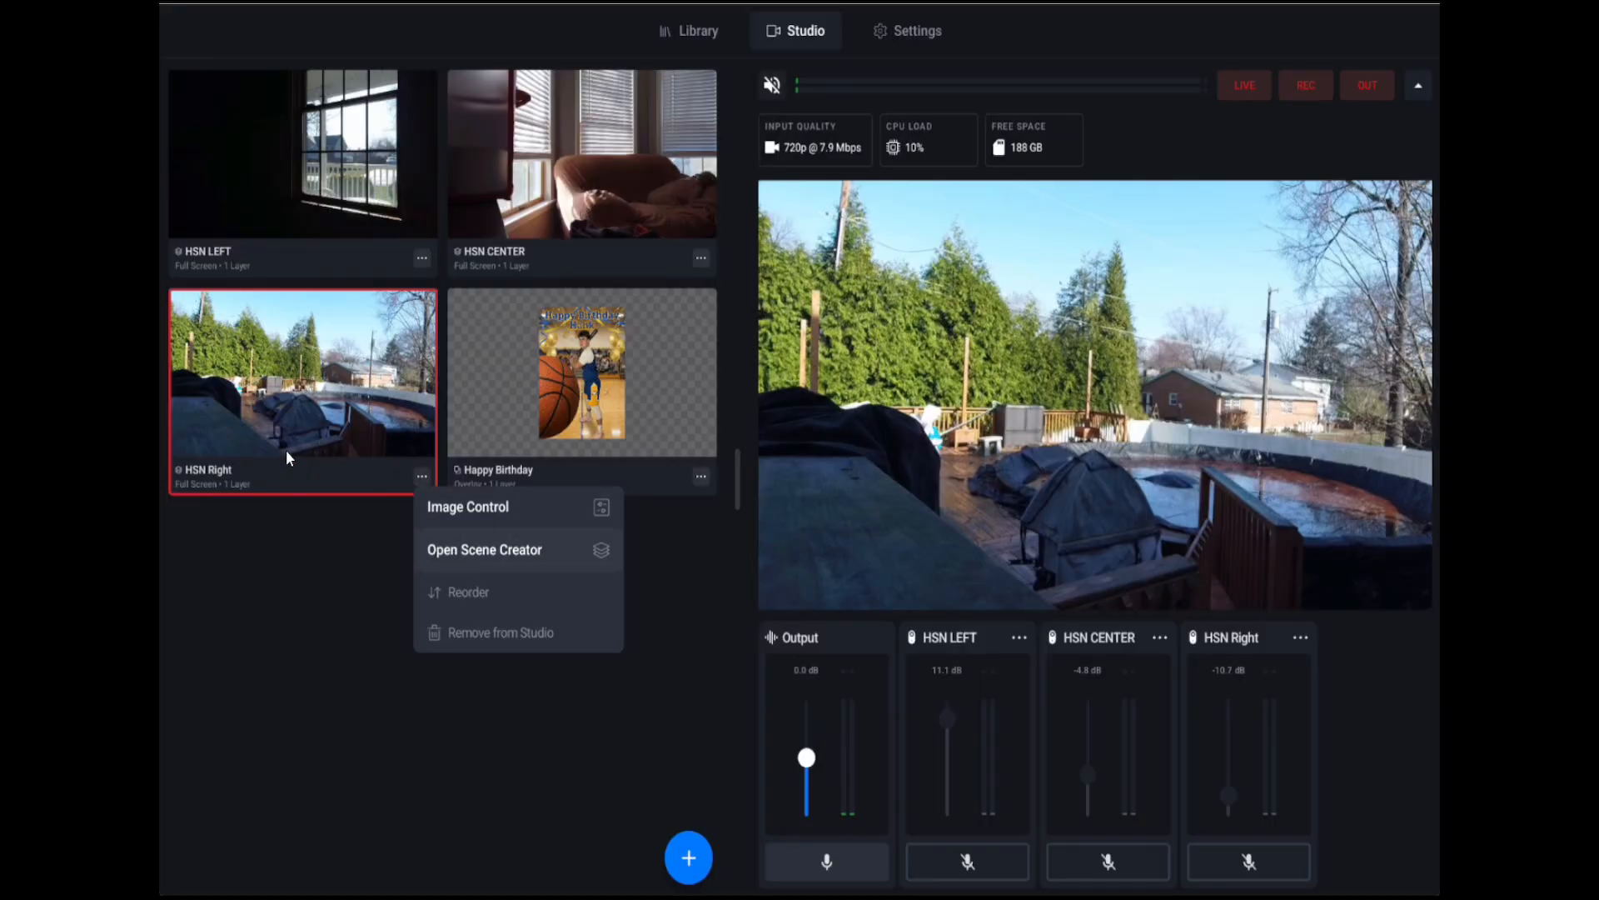
click(427, 549)
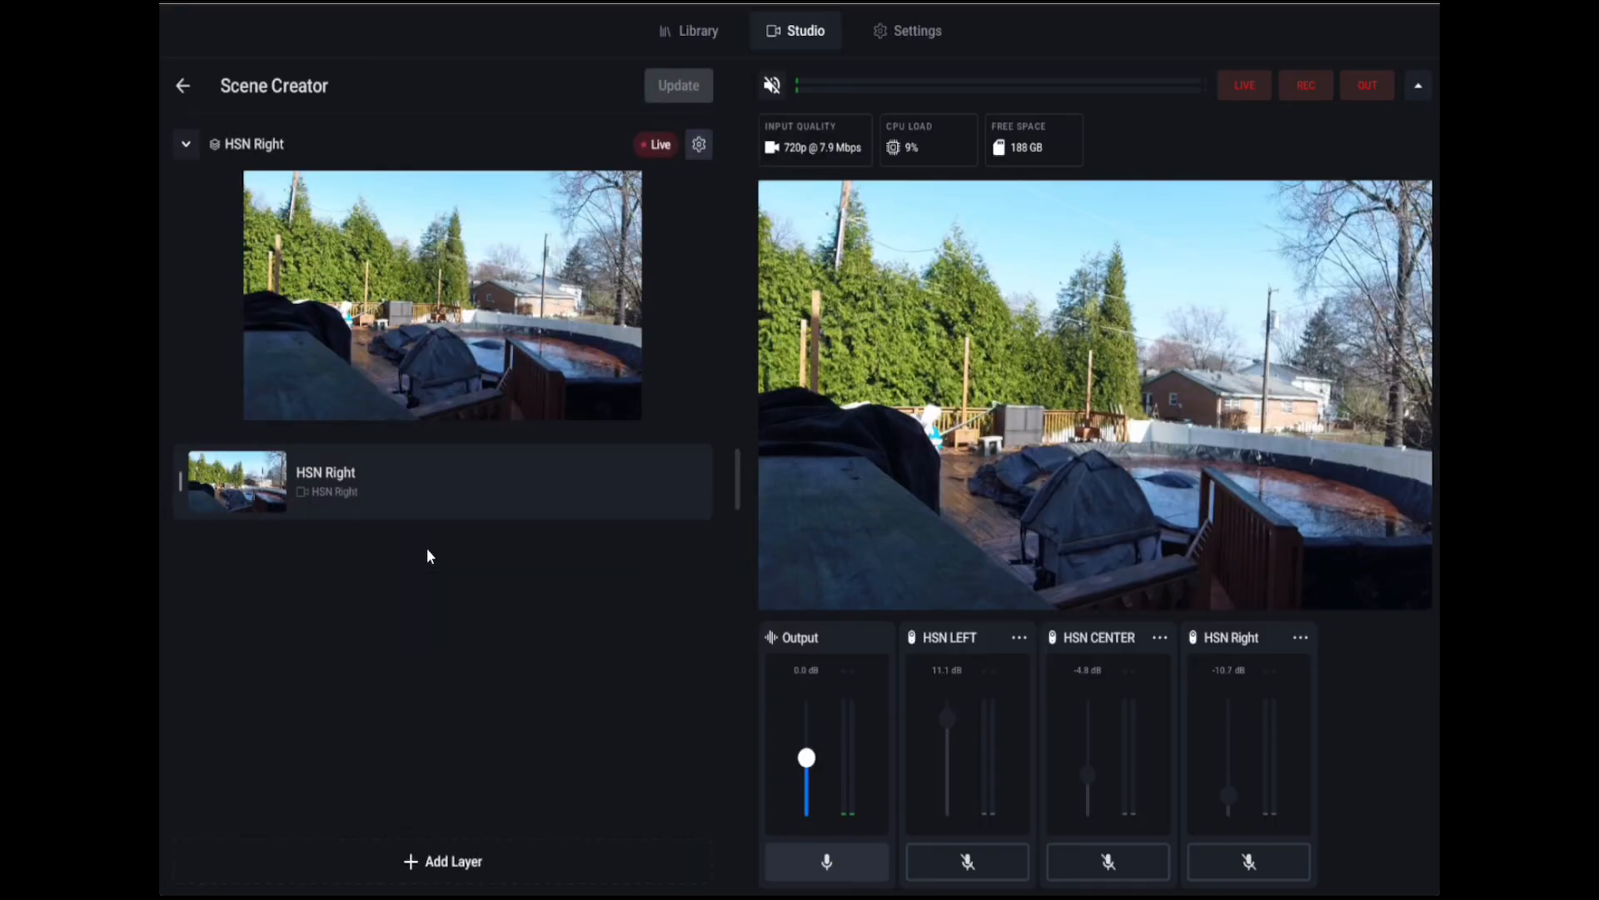
click(428, 875)
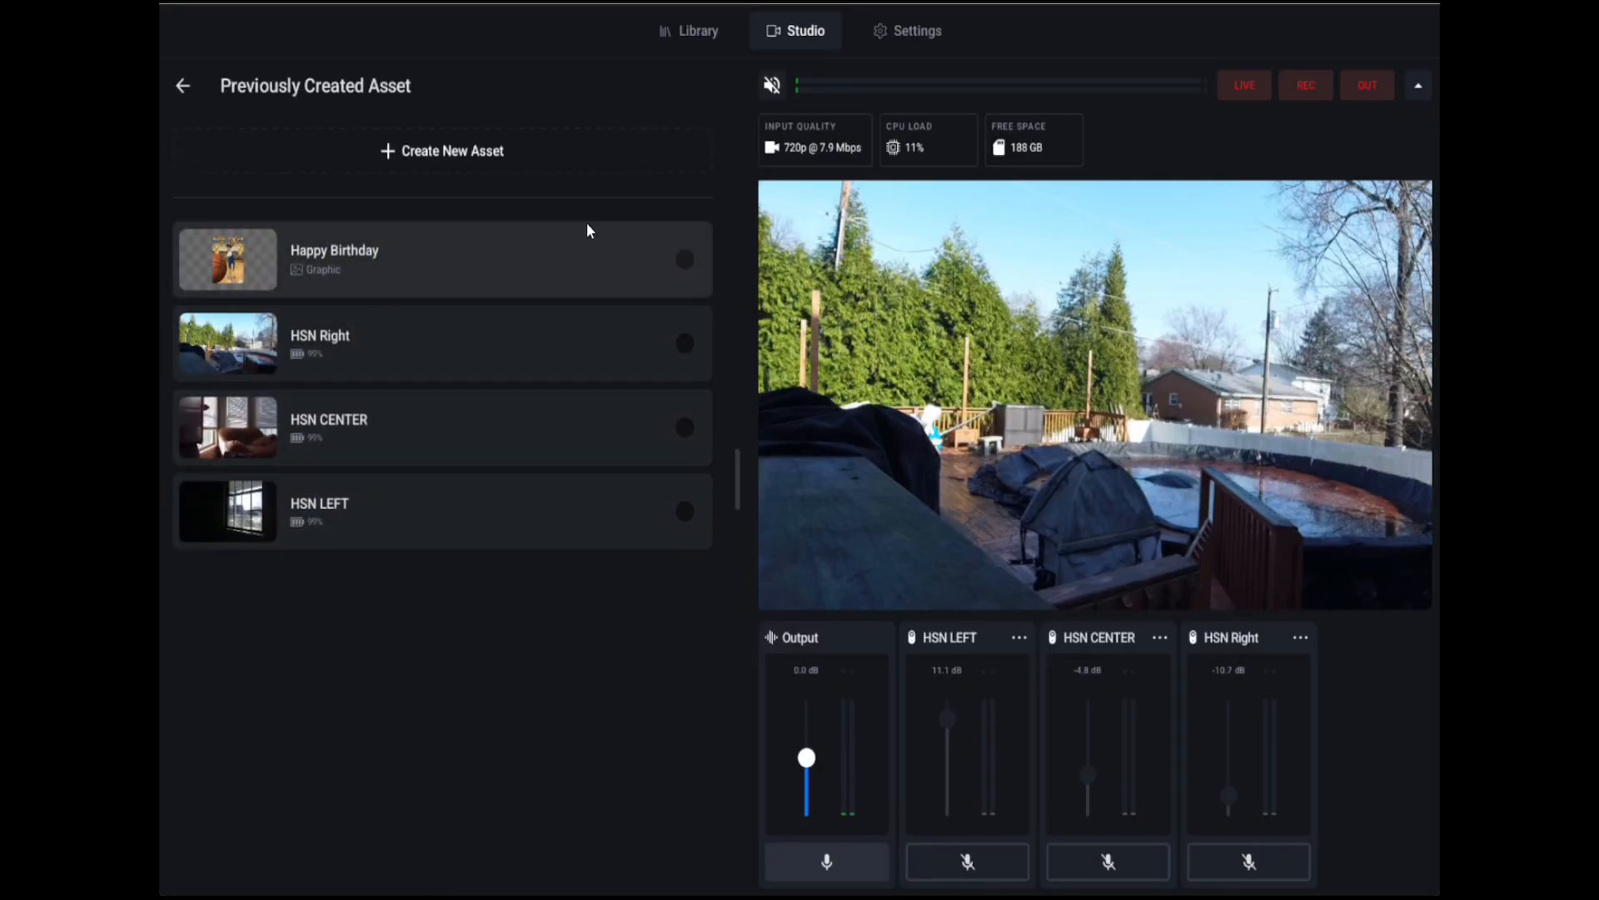
click(495, 153)
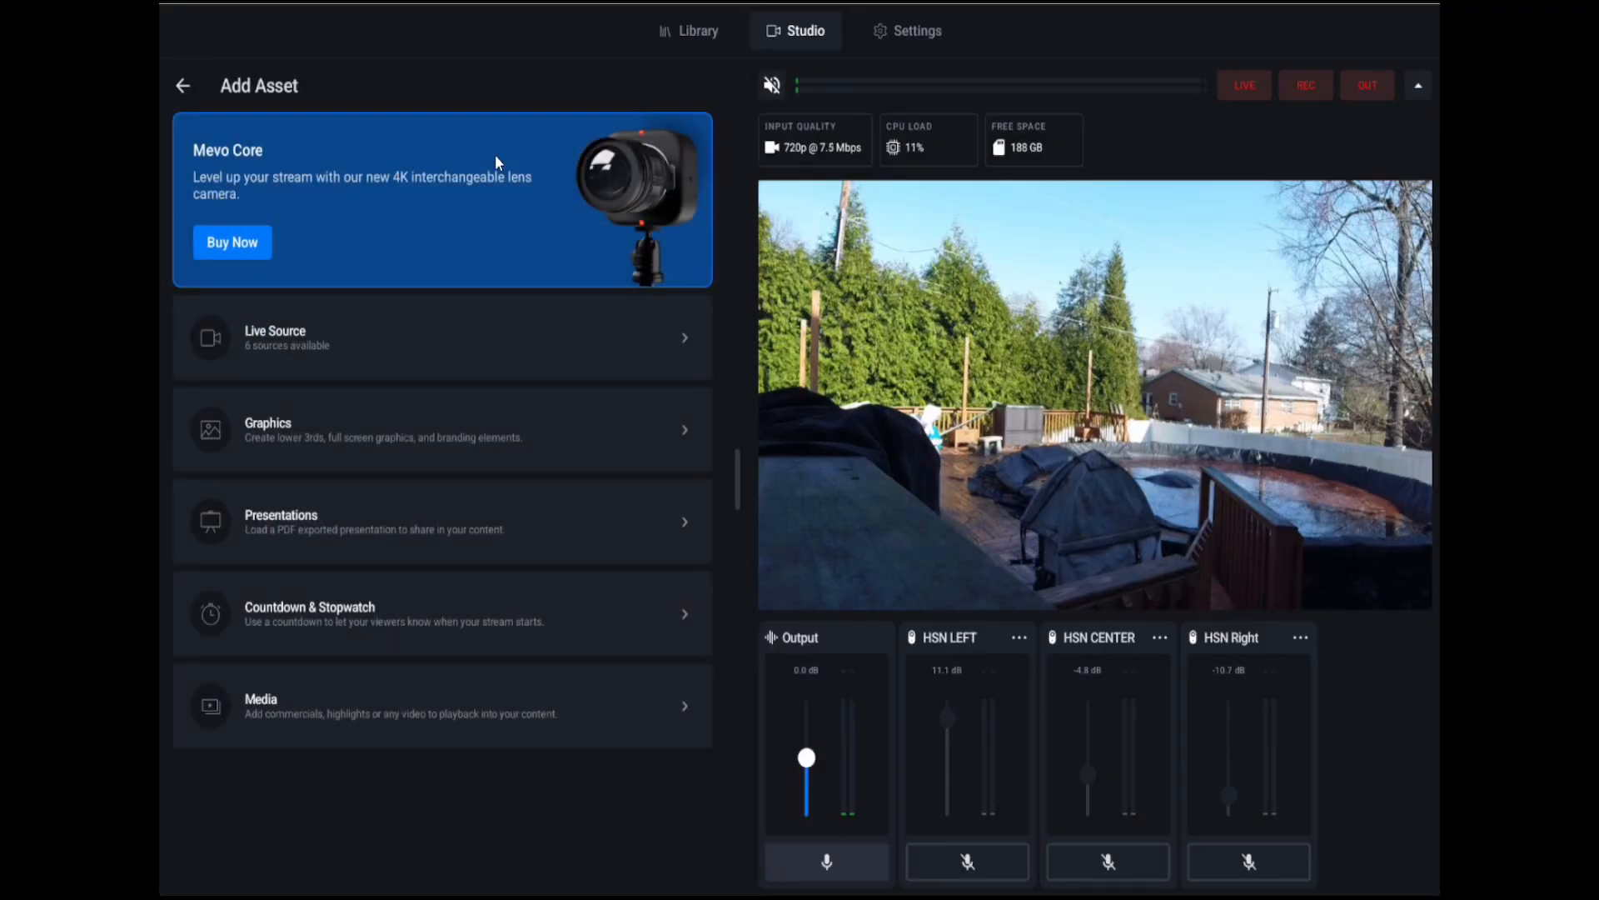
click(707, 35)
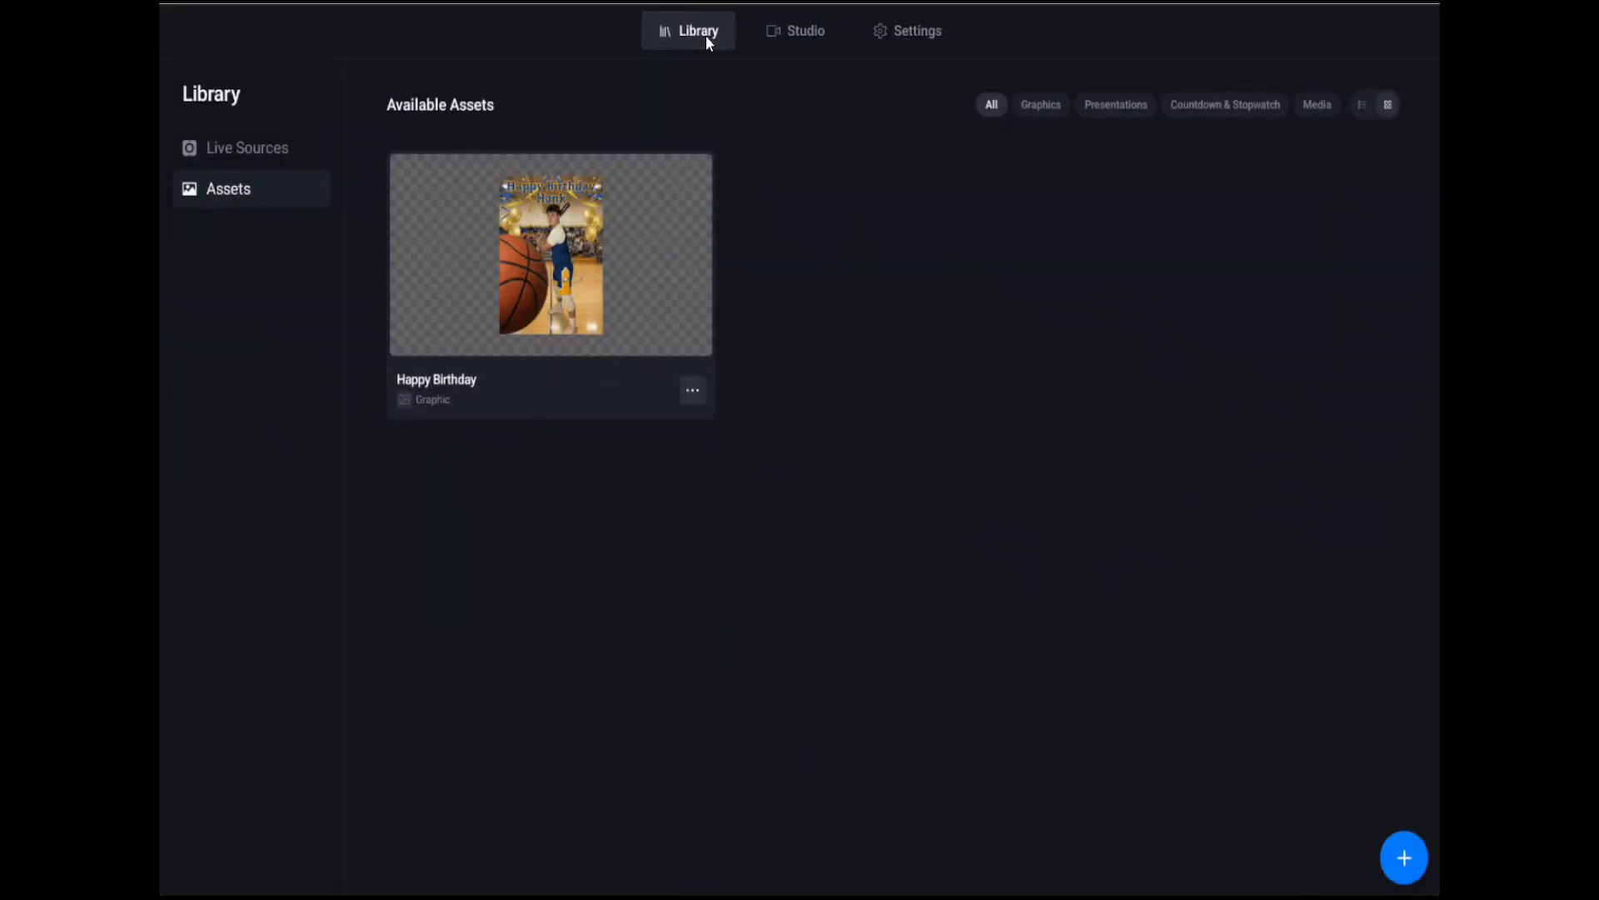
click(814, 32)
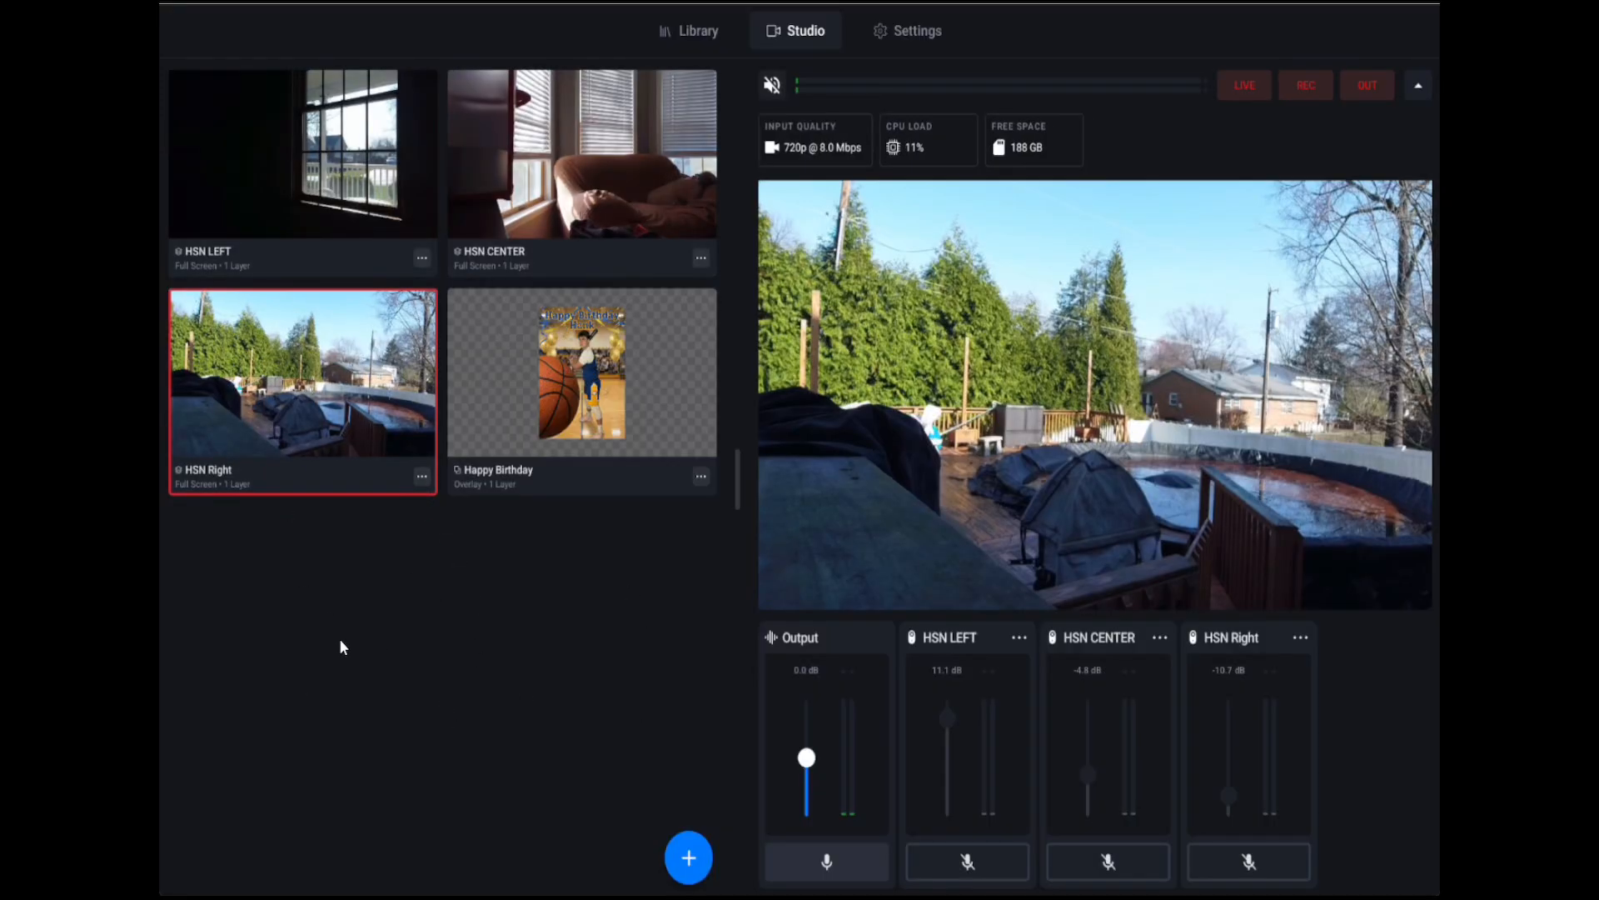
Step: Start a new Full Screen Overlay graphic as an added layer in the HSN Right camera's scene
click(420, 478)
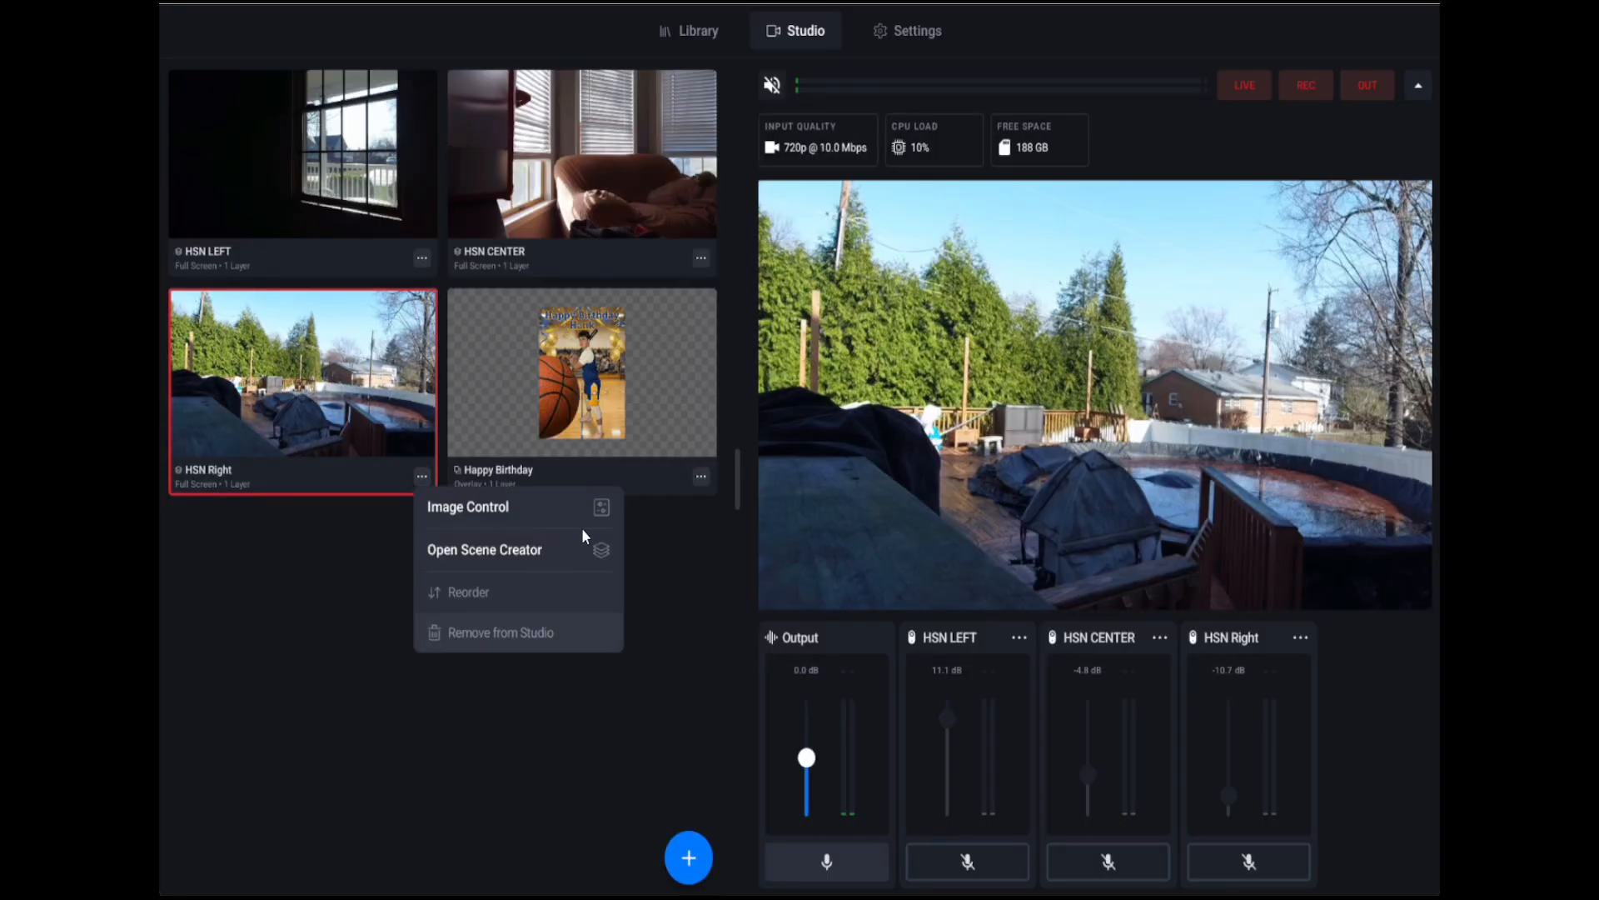
click(580, 552)
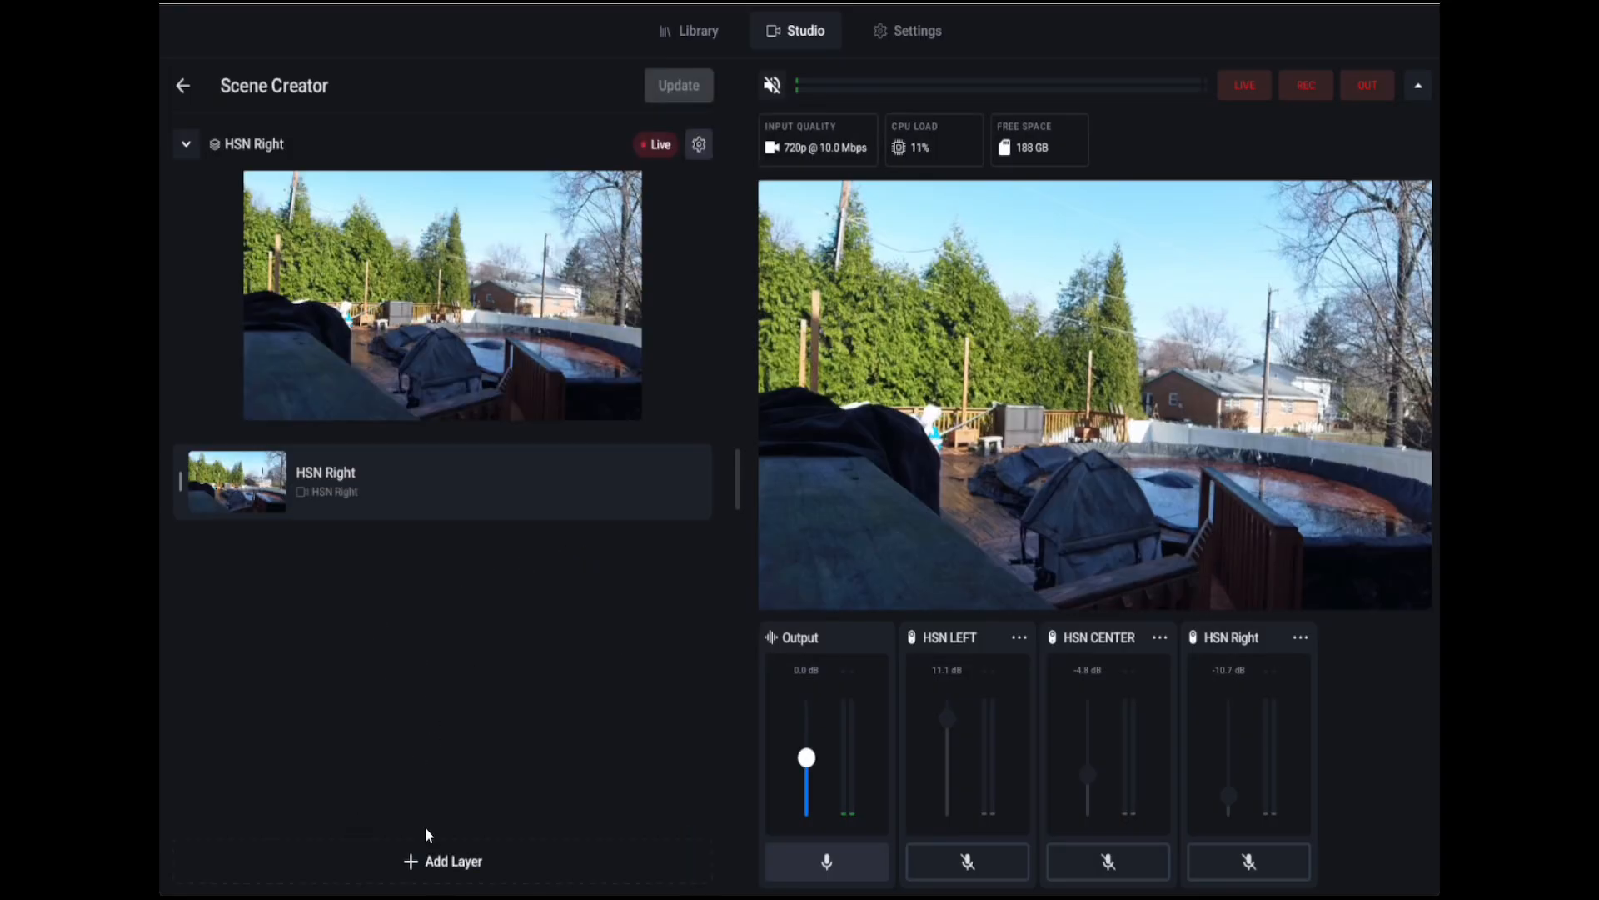
click(429, 866)
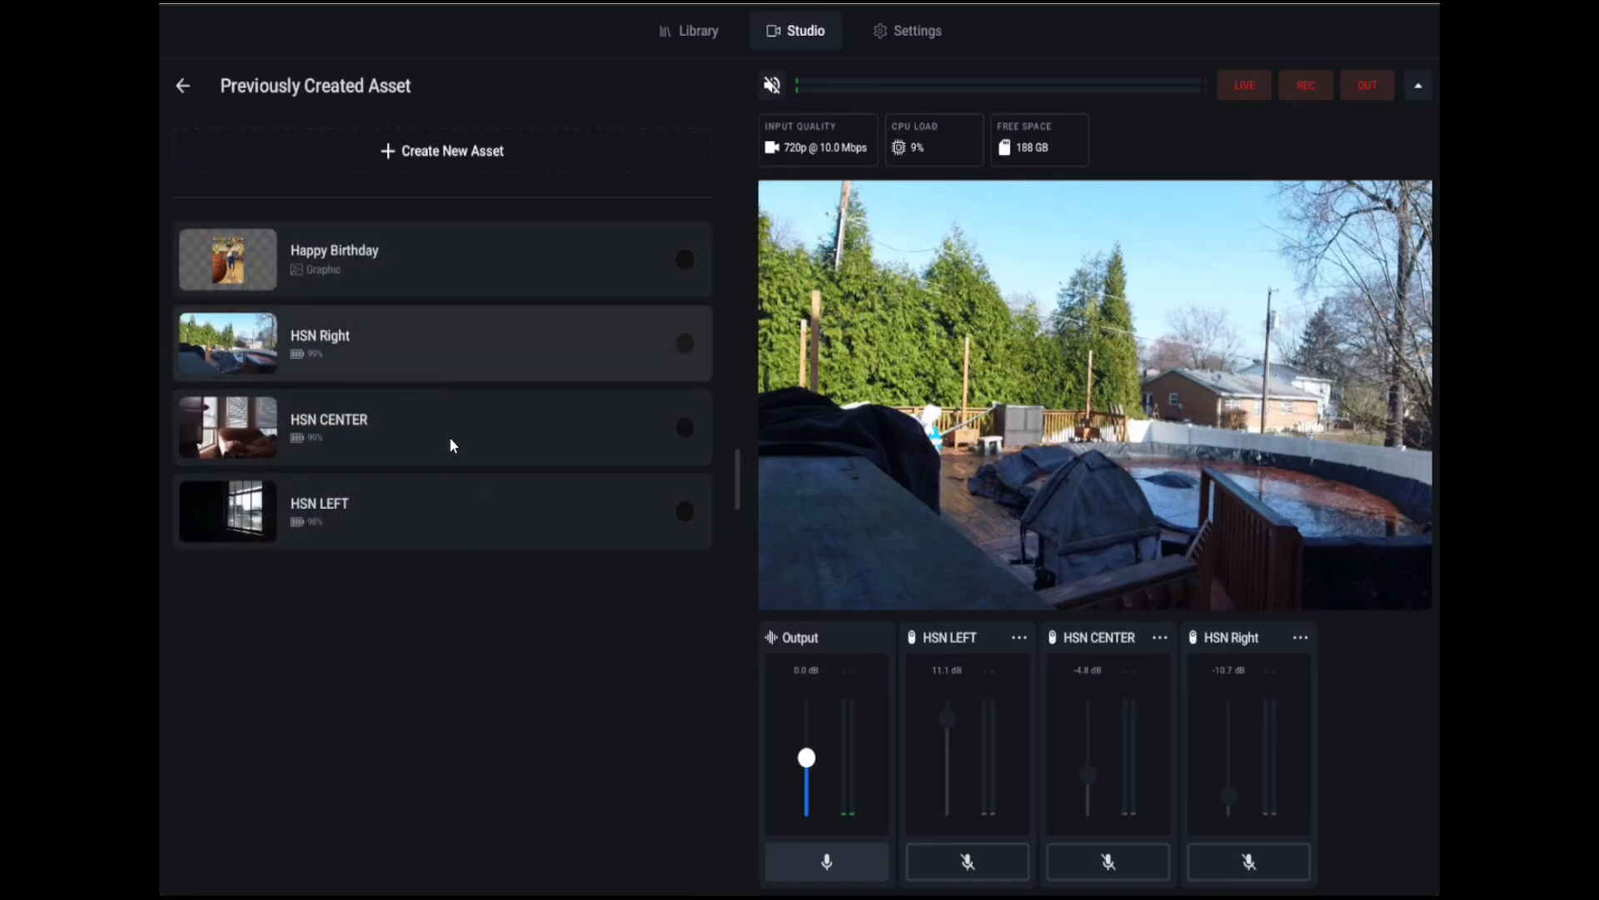
click(471, 151)
click(372, 422)
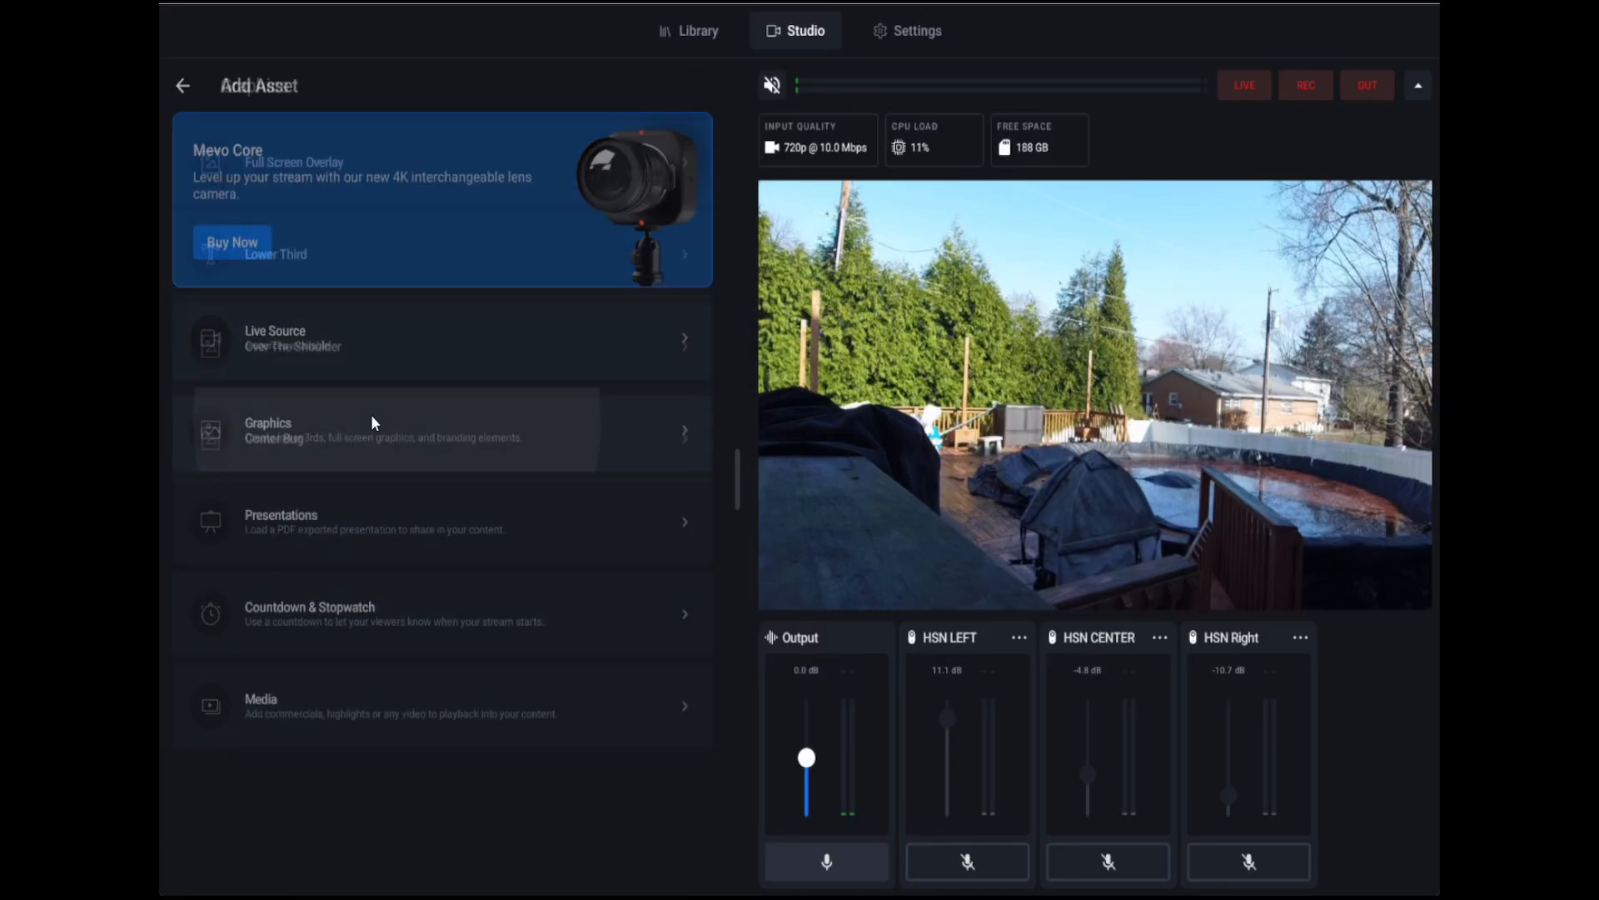
click(331, 172)
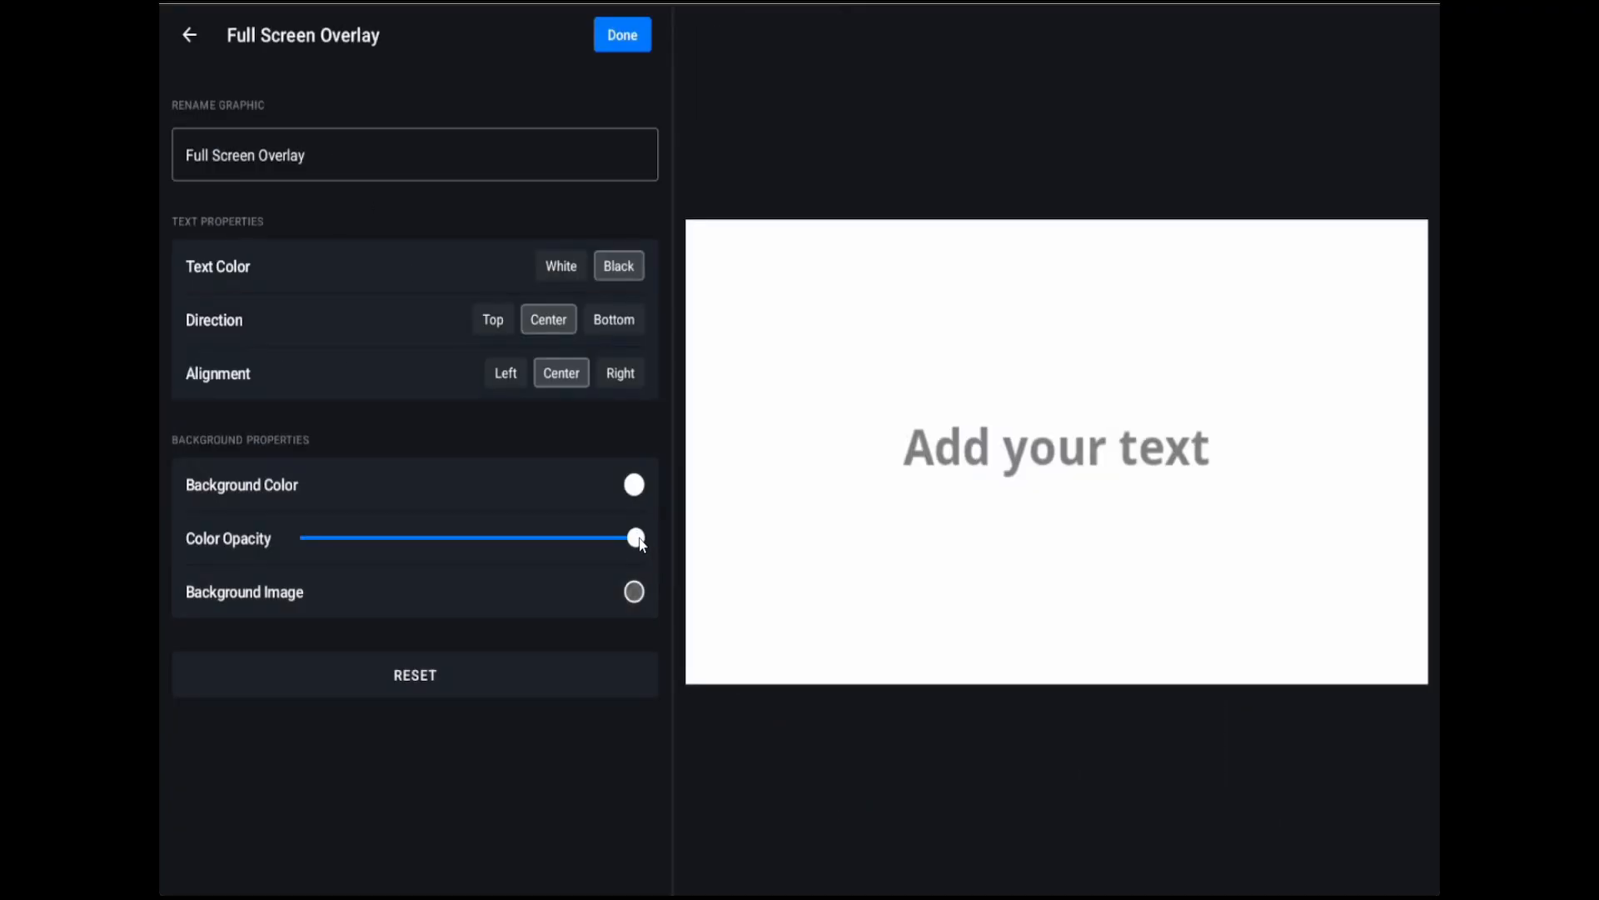
Step: Set the overlay's color opacity to its minimum and apply the Chase Cam image with two badge logos as its background image
drag(641, 543, 297, 539)
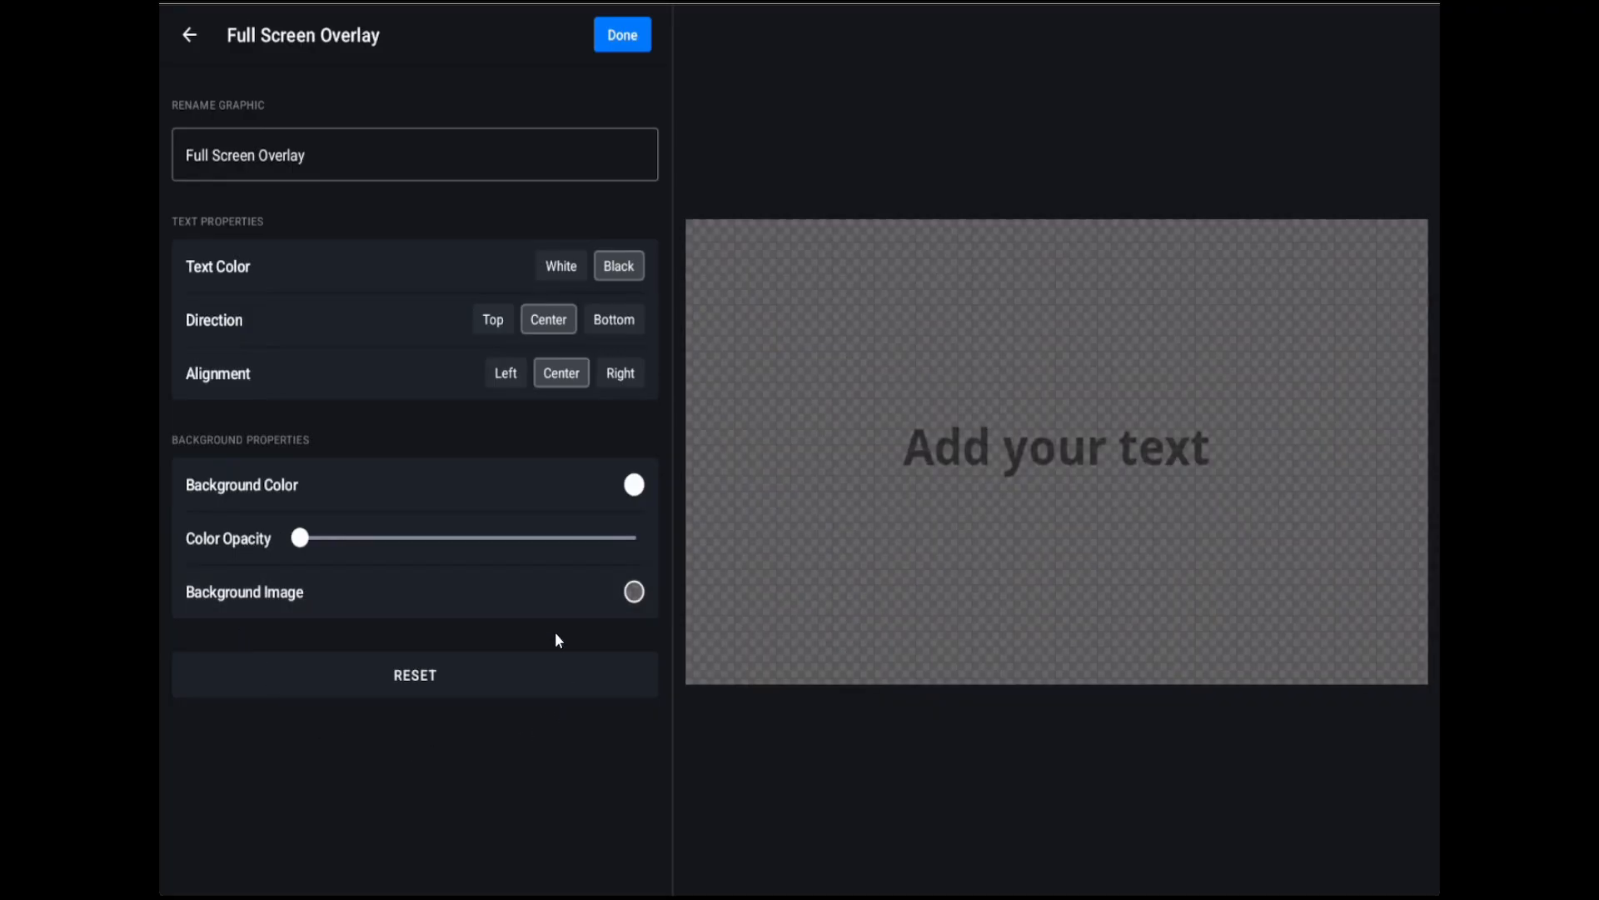
click(624, 591)
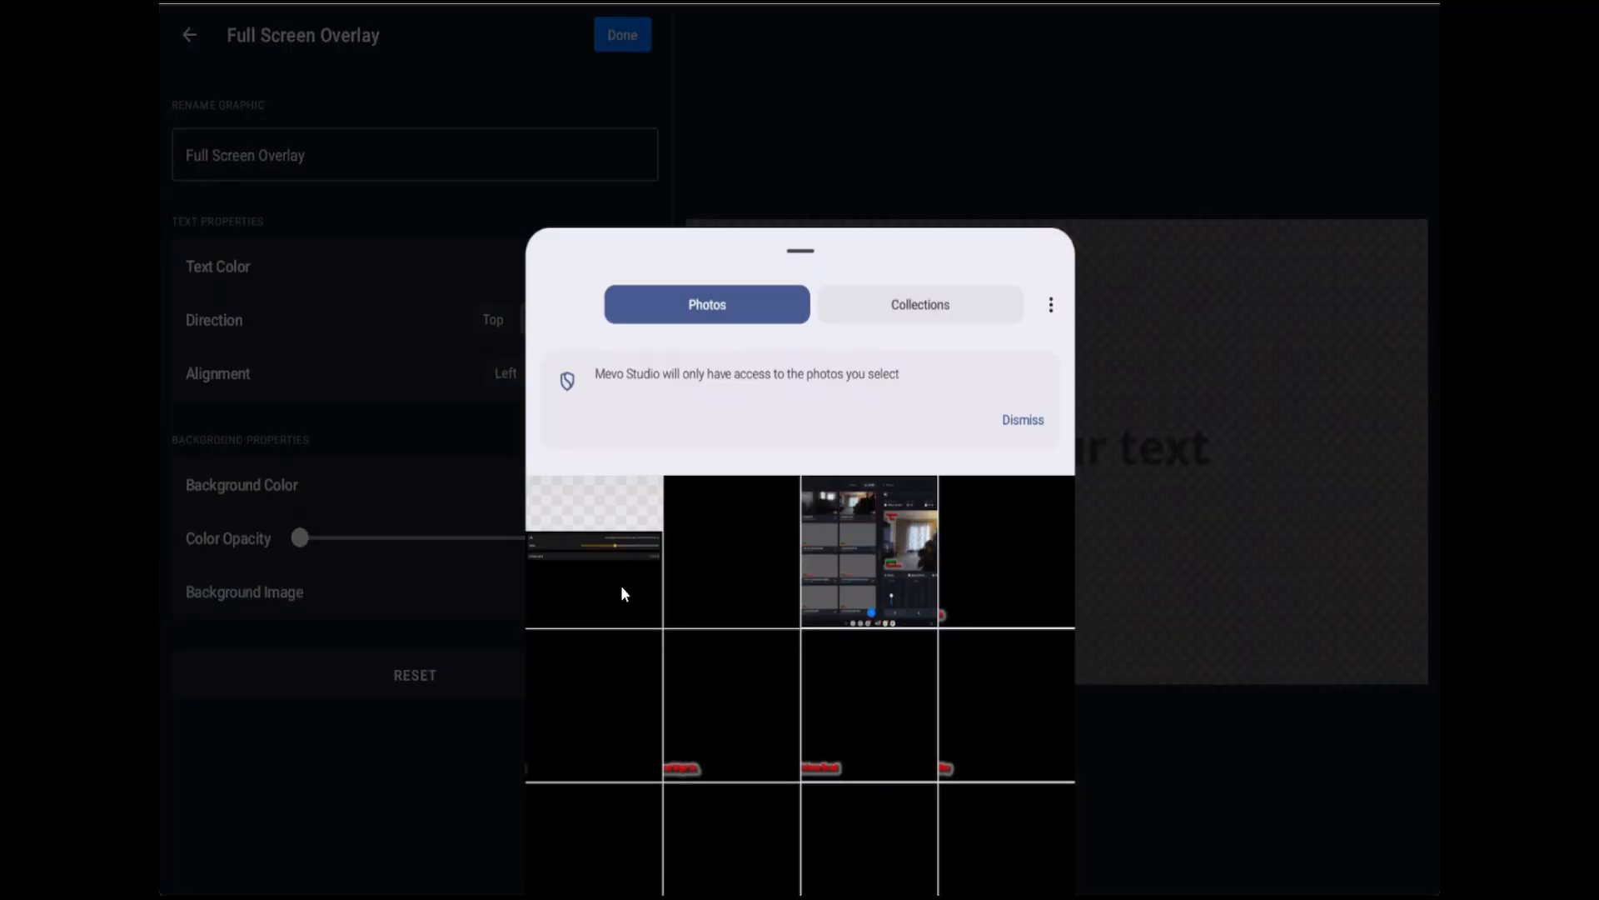
click(756, 597)
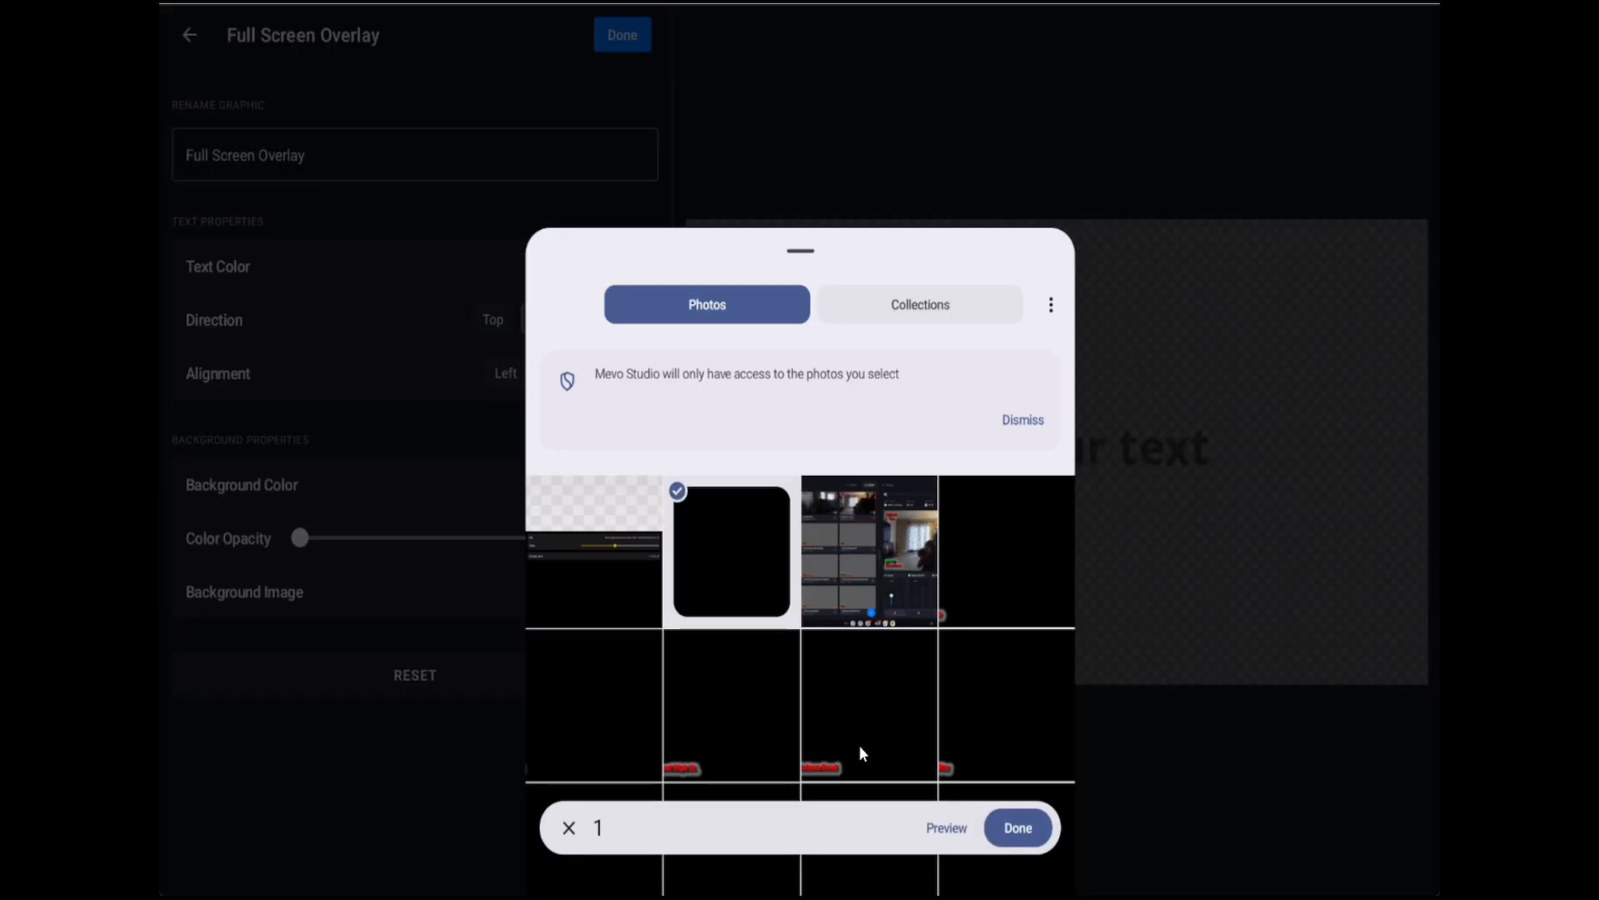
click(954, 825)
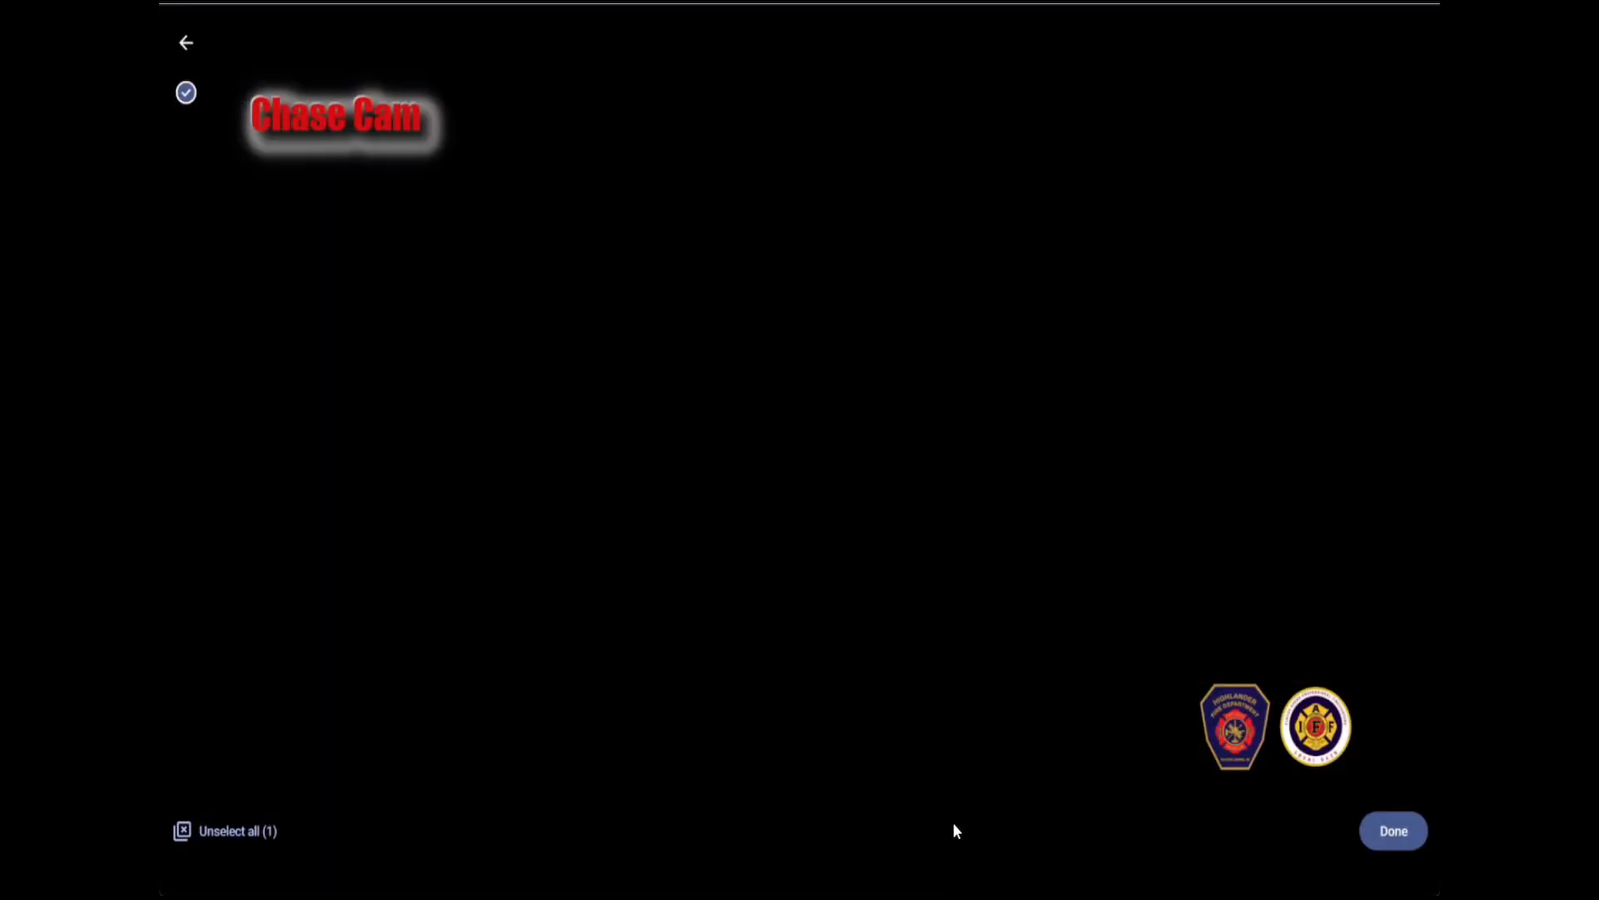
click(1394, 831)
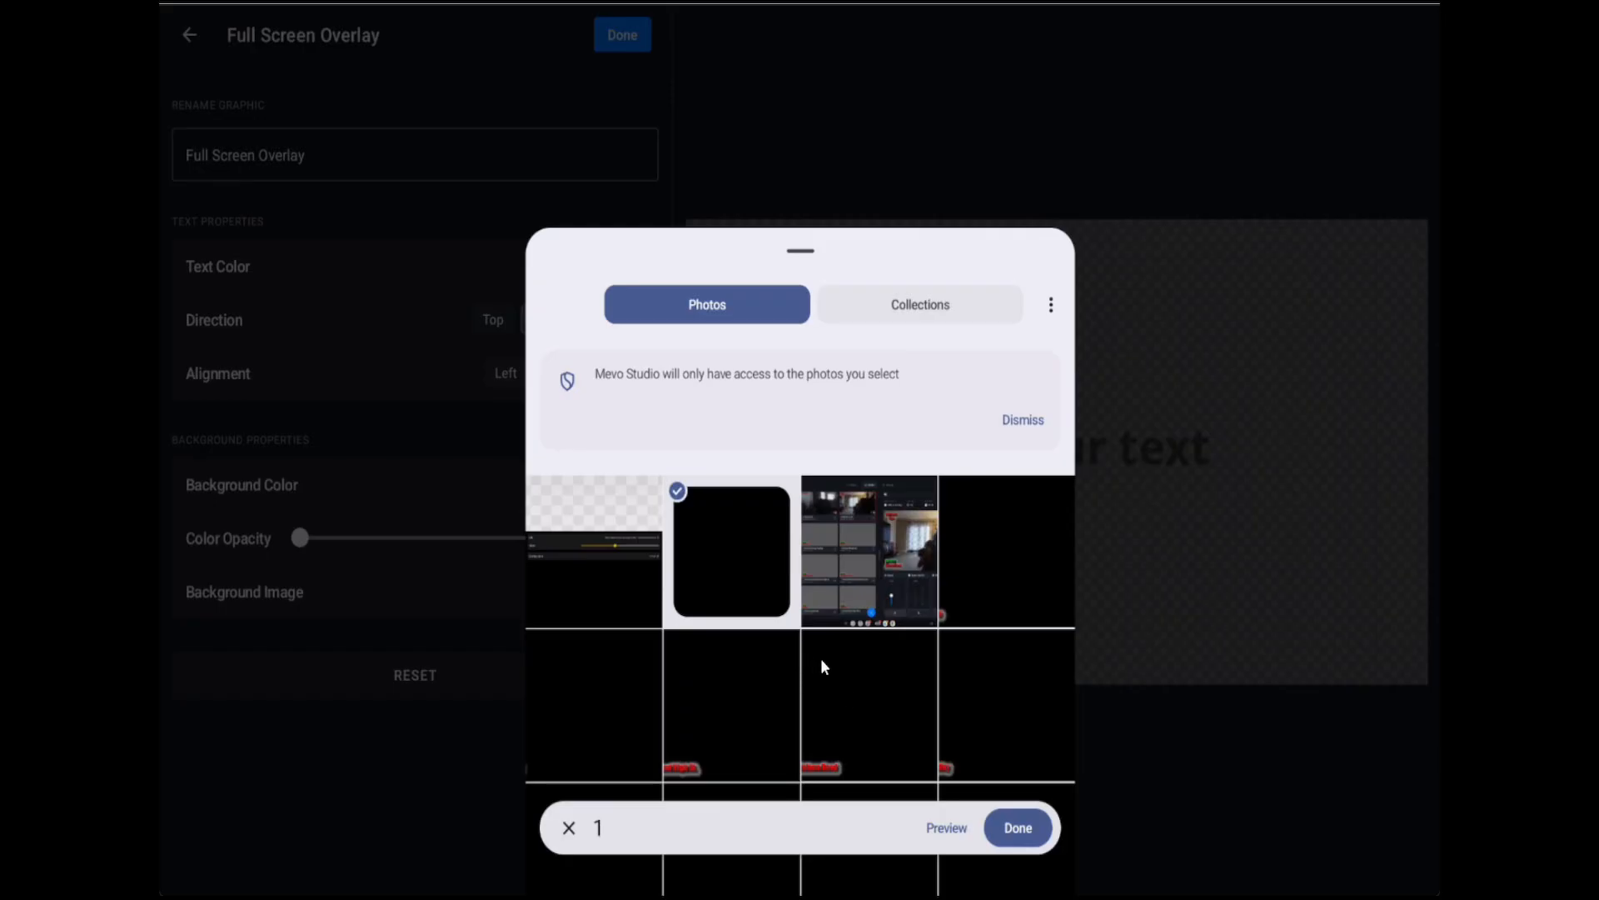
click(1029, 832)
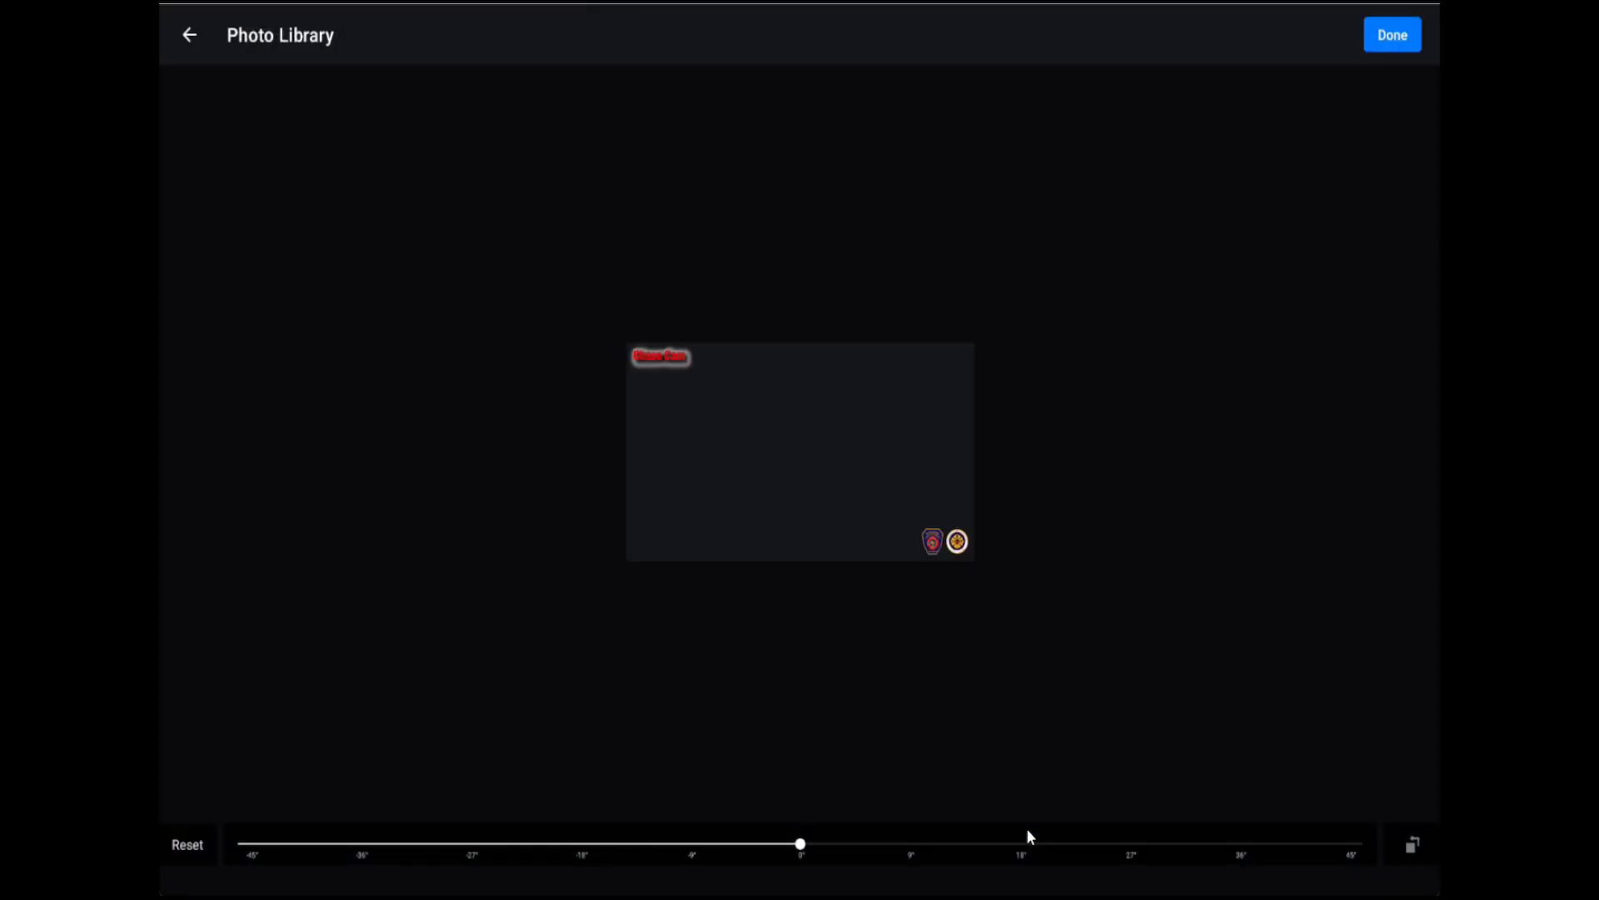
click(1399, 34)
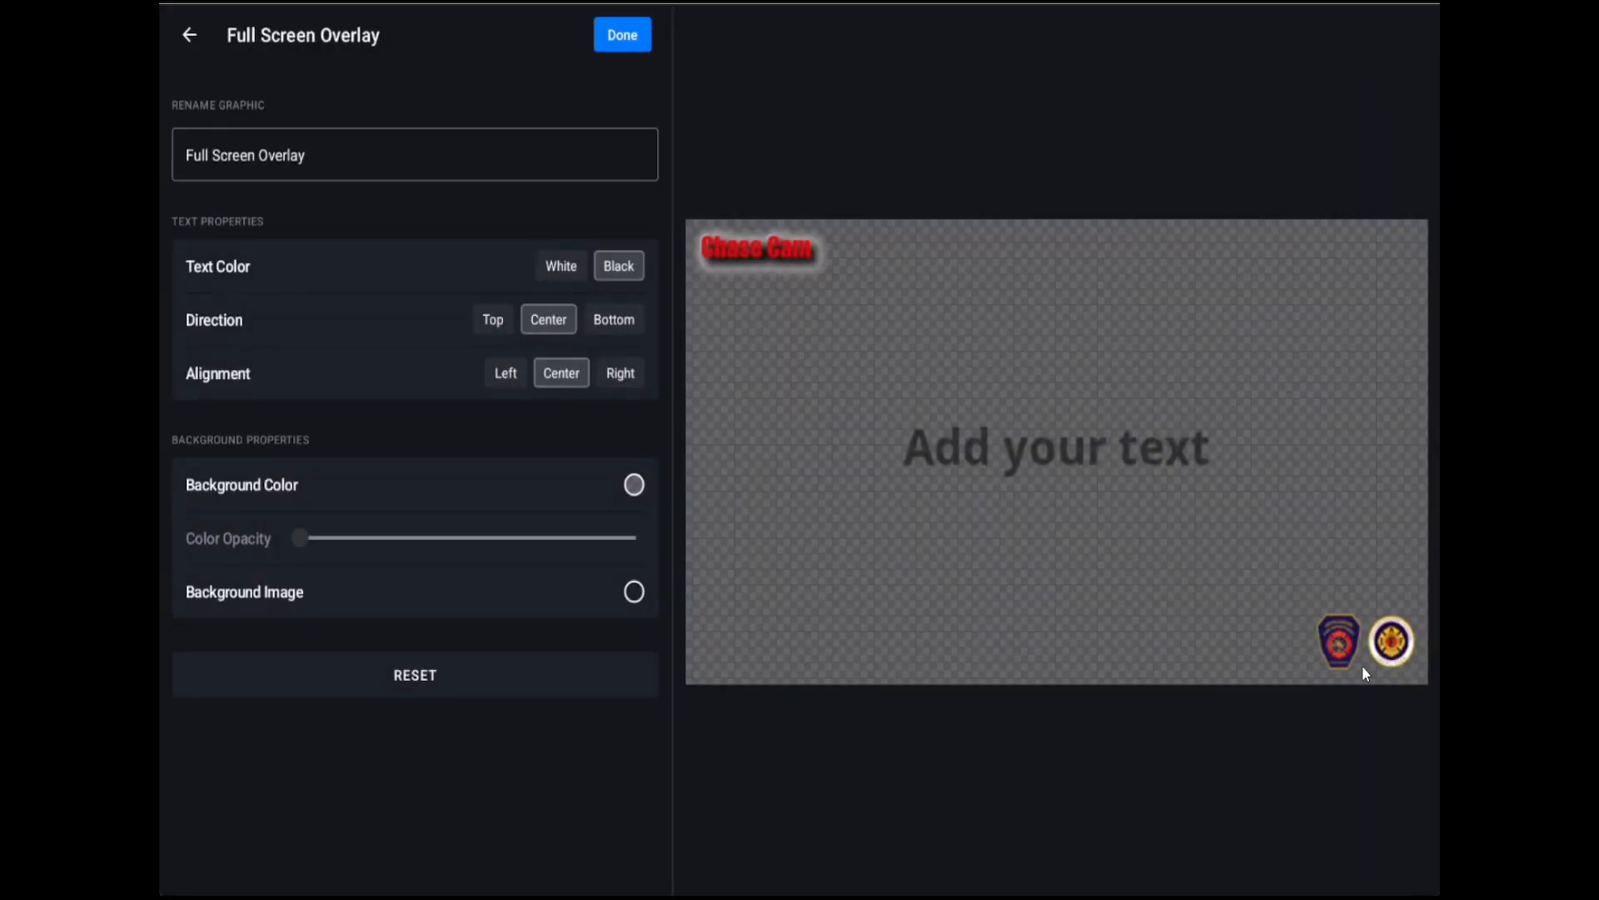
Step: Rename the full screen overlay graphic as "Chase Cam Overlay" and finish it as a layer of the scene
click(308, 172)
drag(313, 159, 185, 157)
text(Cha)
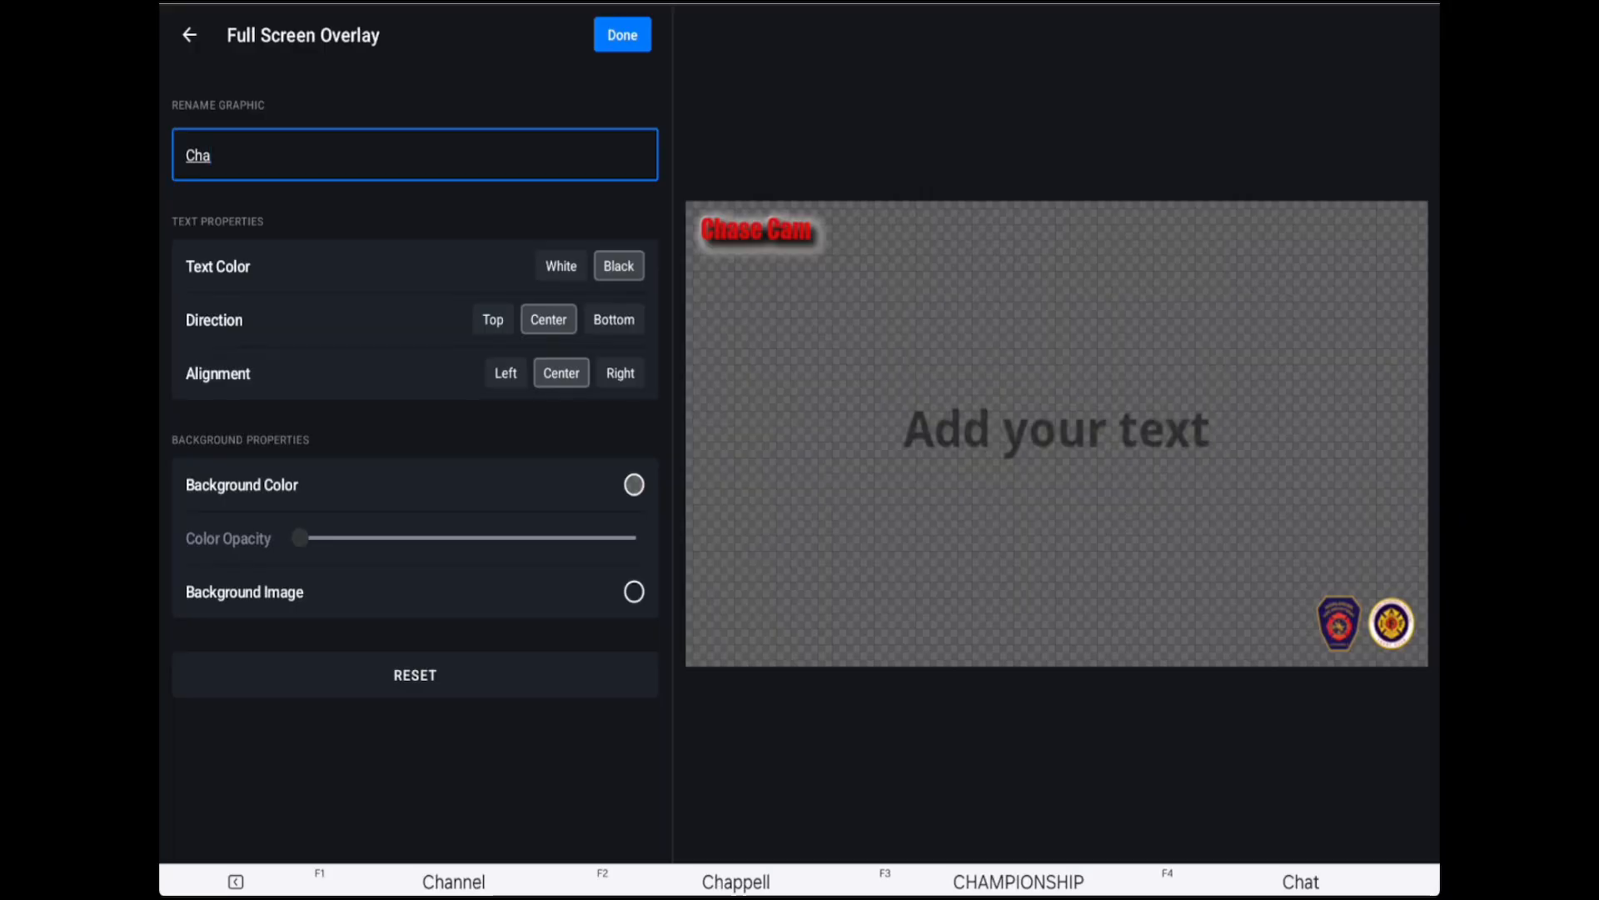
text(se C)
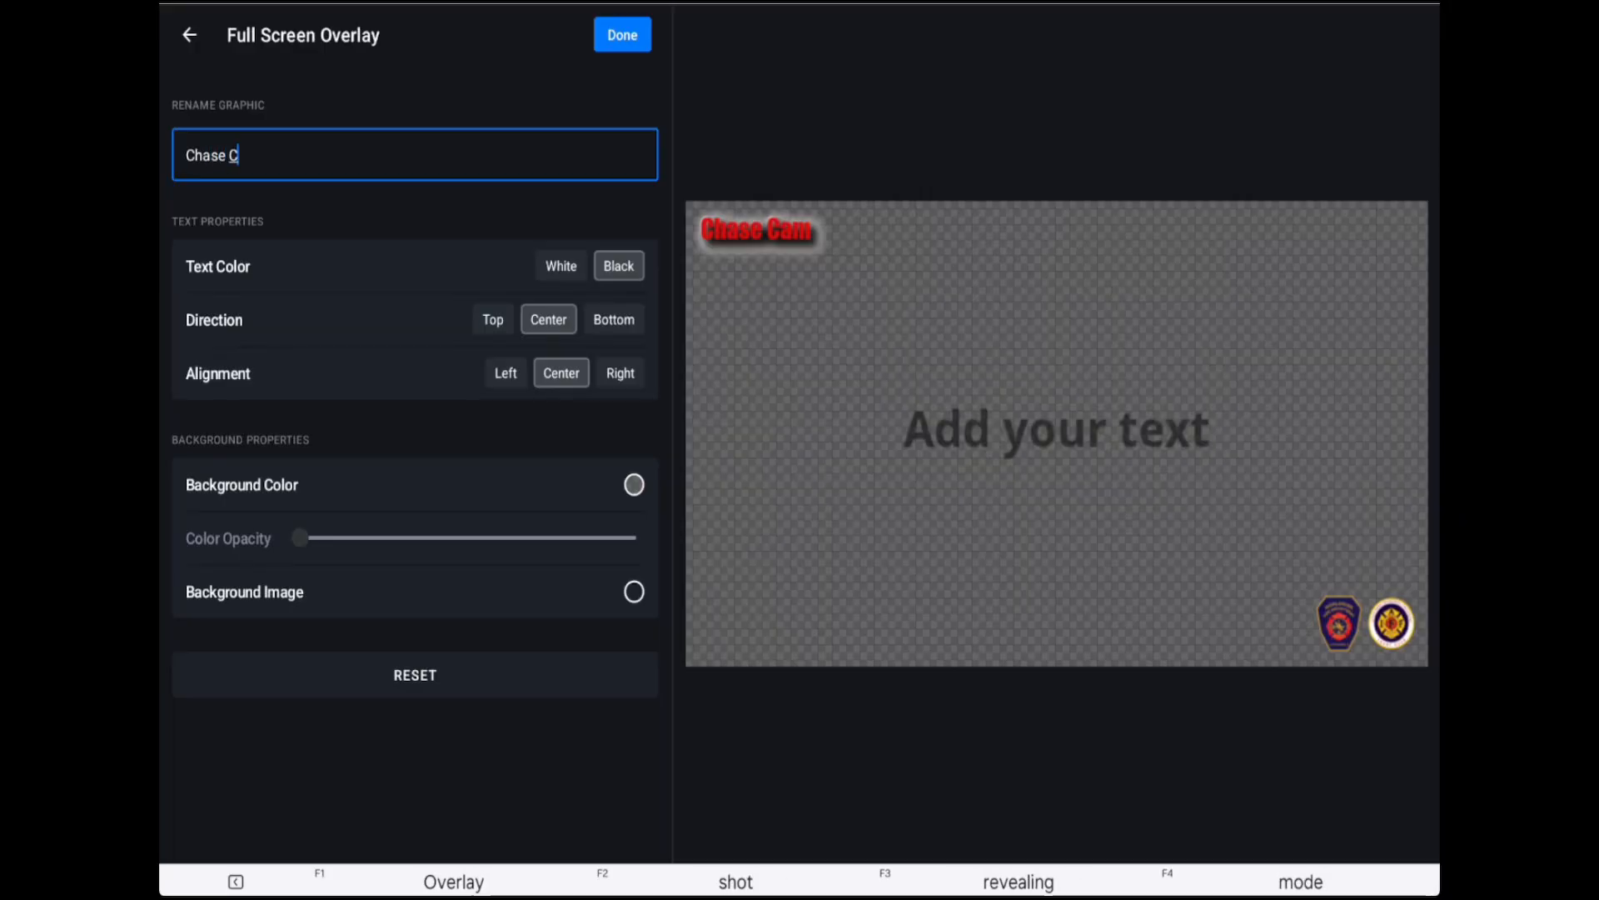
text(am Ov)
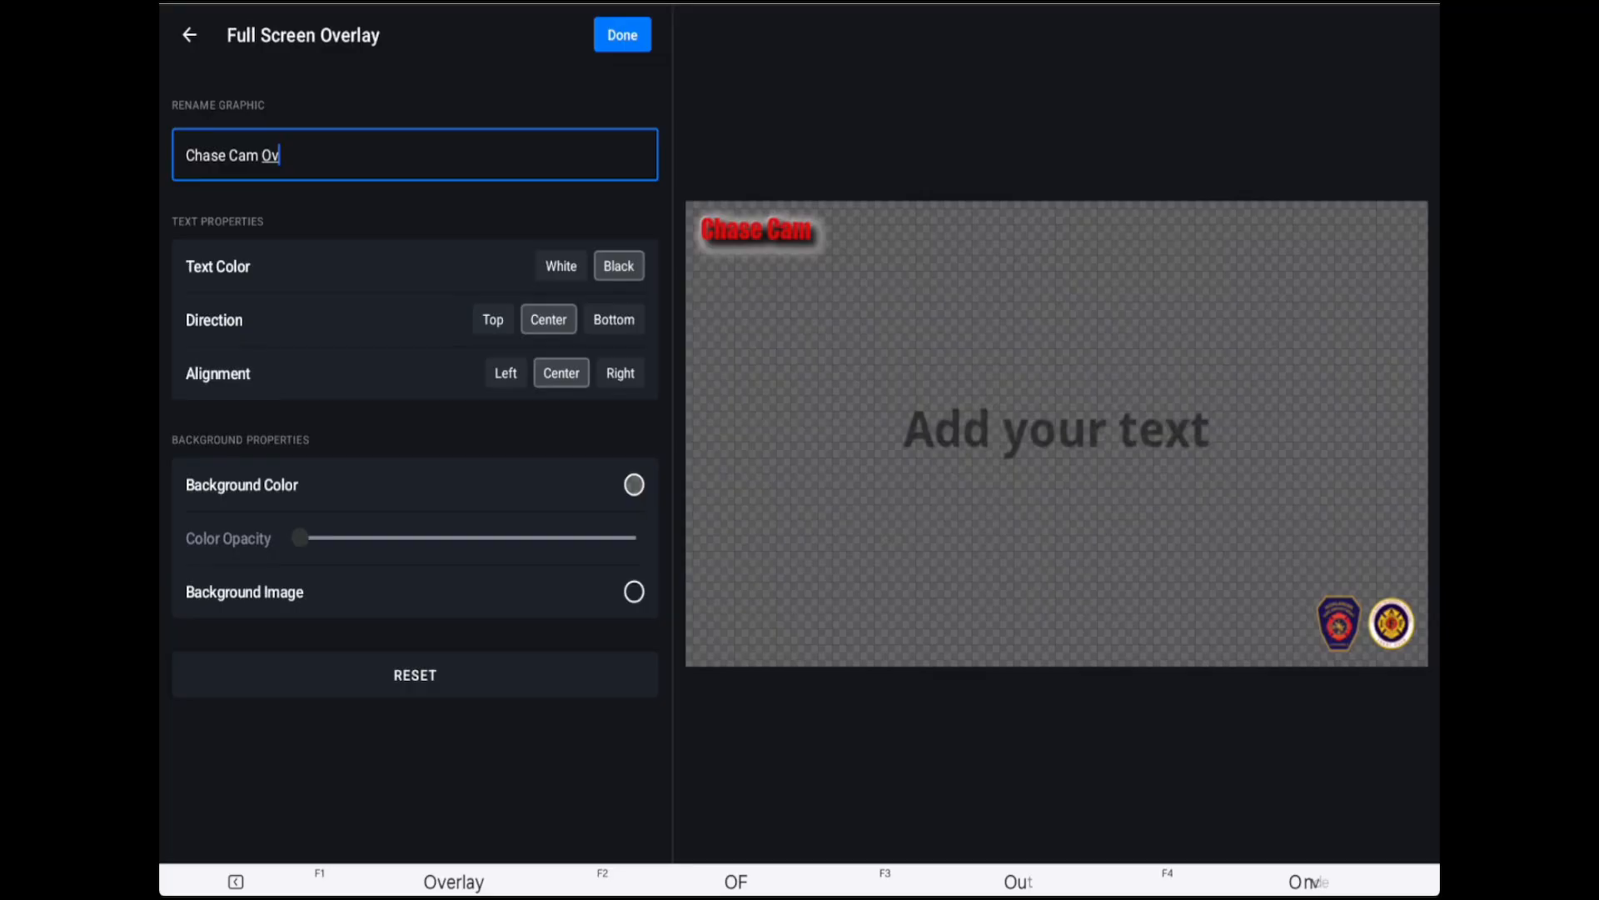
text(erlay)
key(Return)
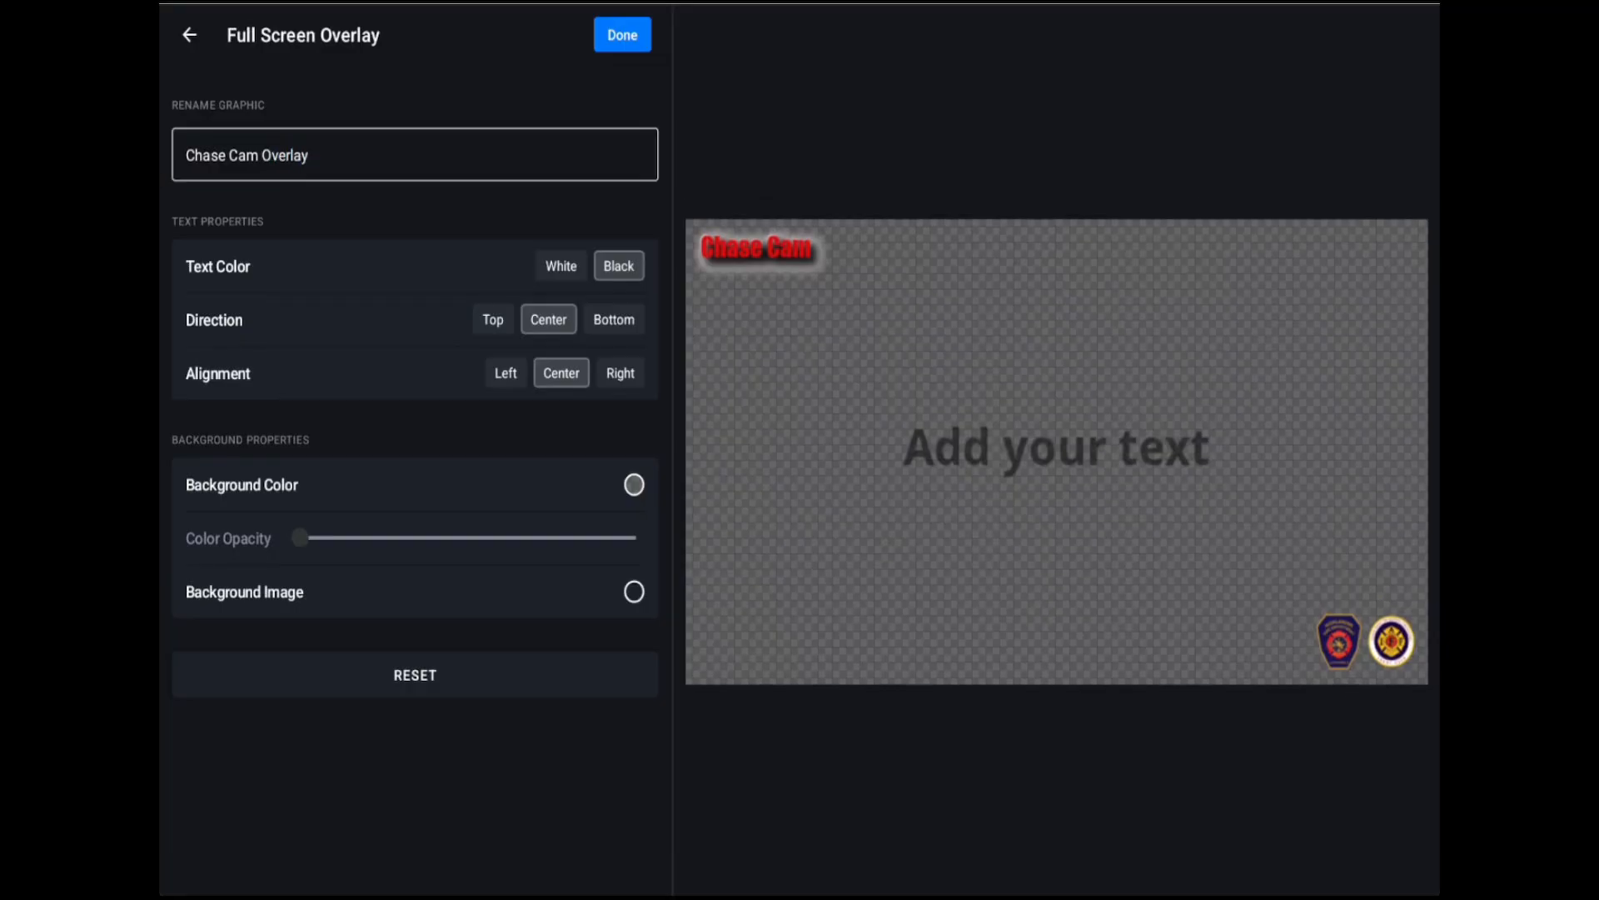
click(631, 35)
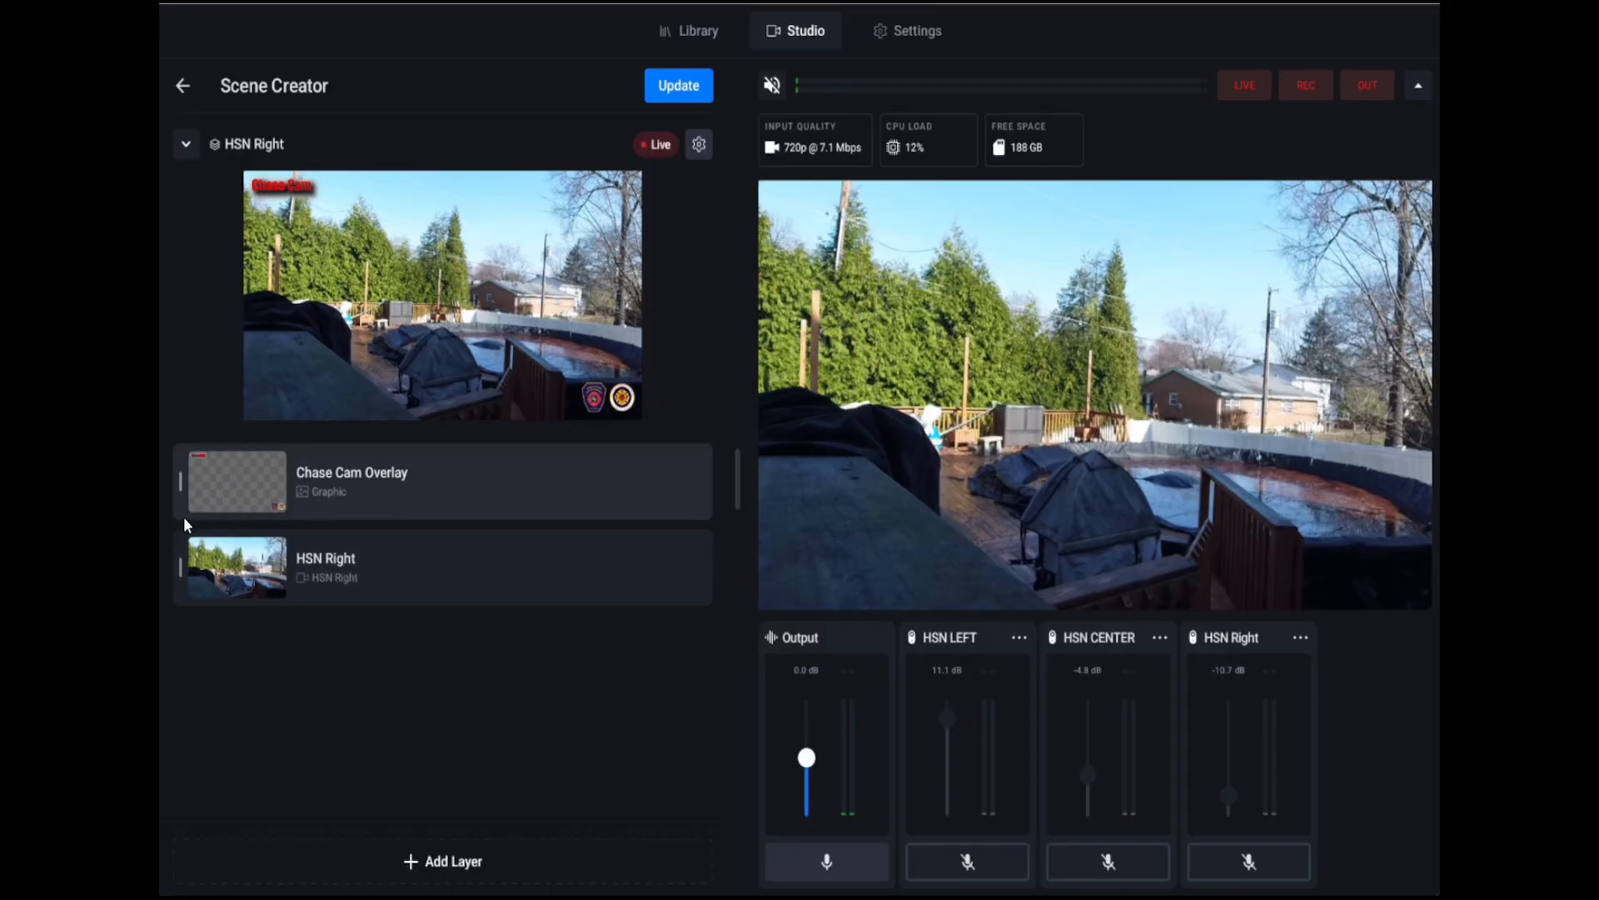
Step: Reorder the Chase Cam Overlay layer below HSN Right and back above it, and apply the changes to the live scene
mouse_move(220, 511)
mouse_down()
mouse_move(183, 552)
mouse_move(202, 529)
mouse_up()
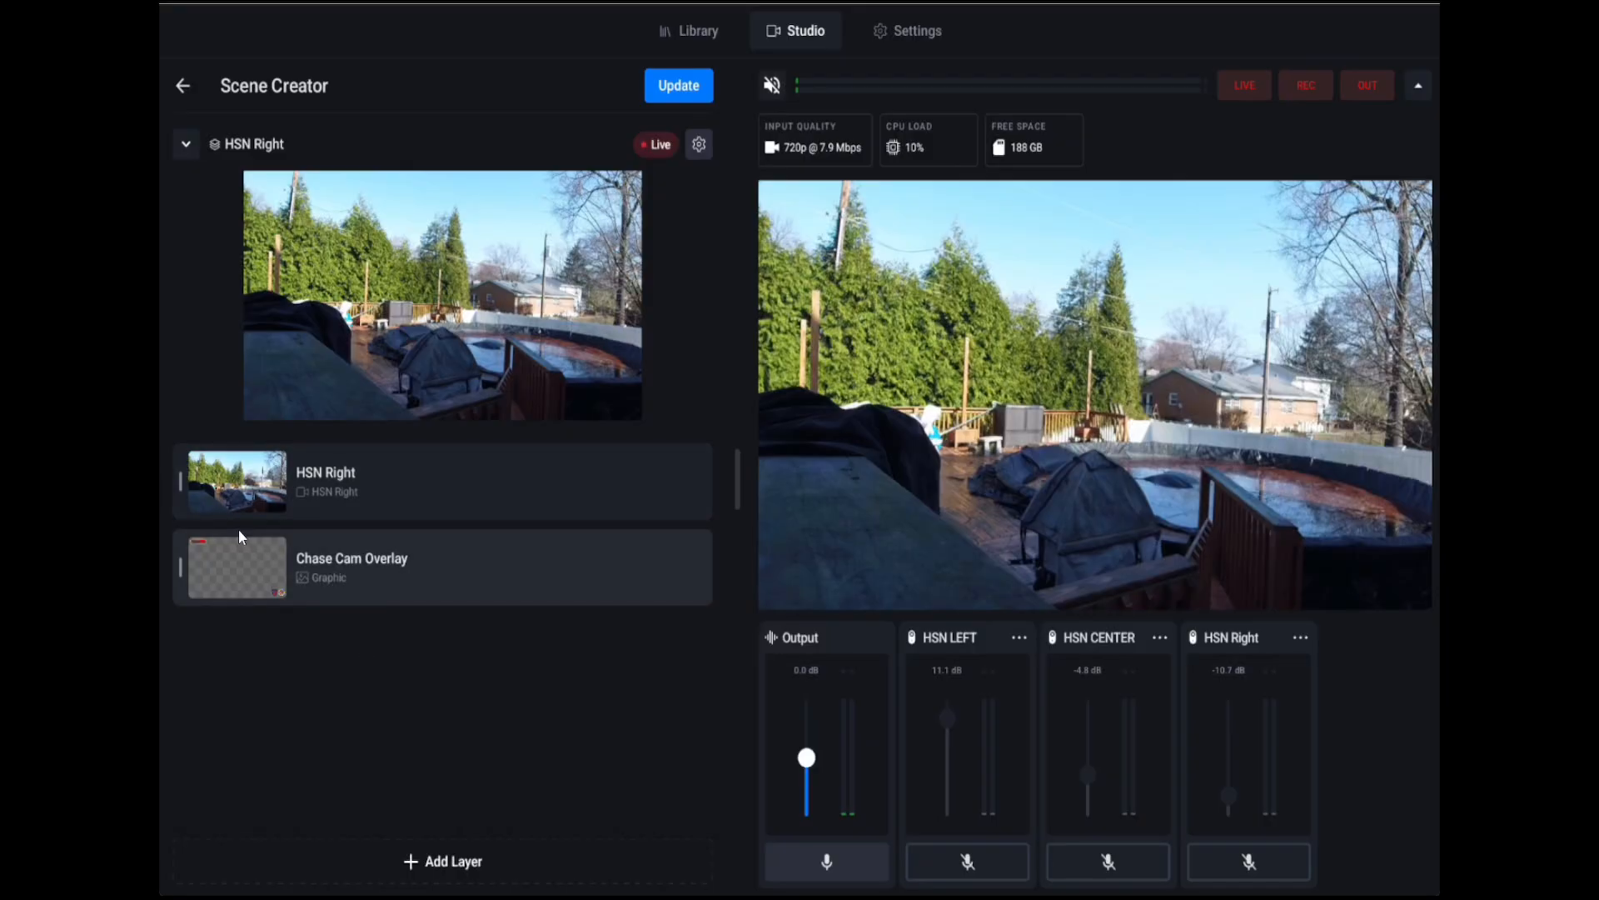
drag(178, 477, 186, 598)
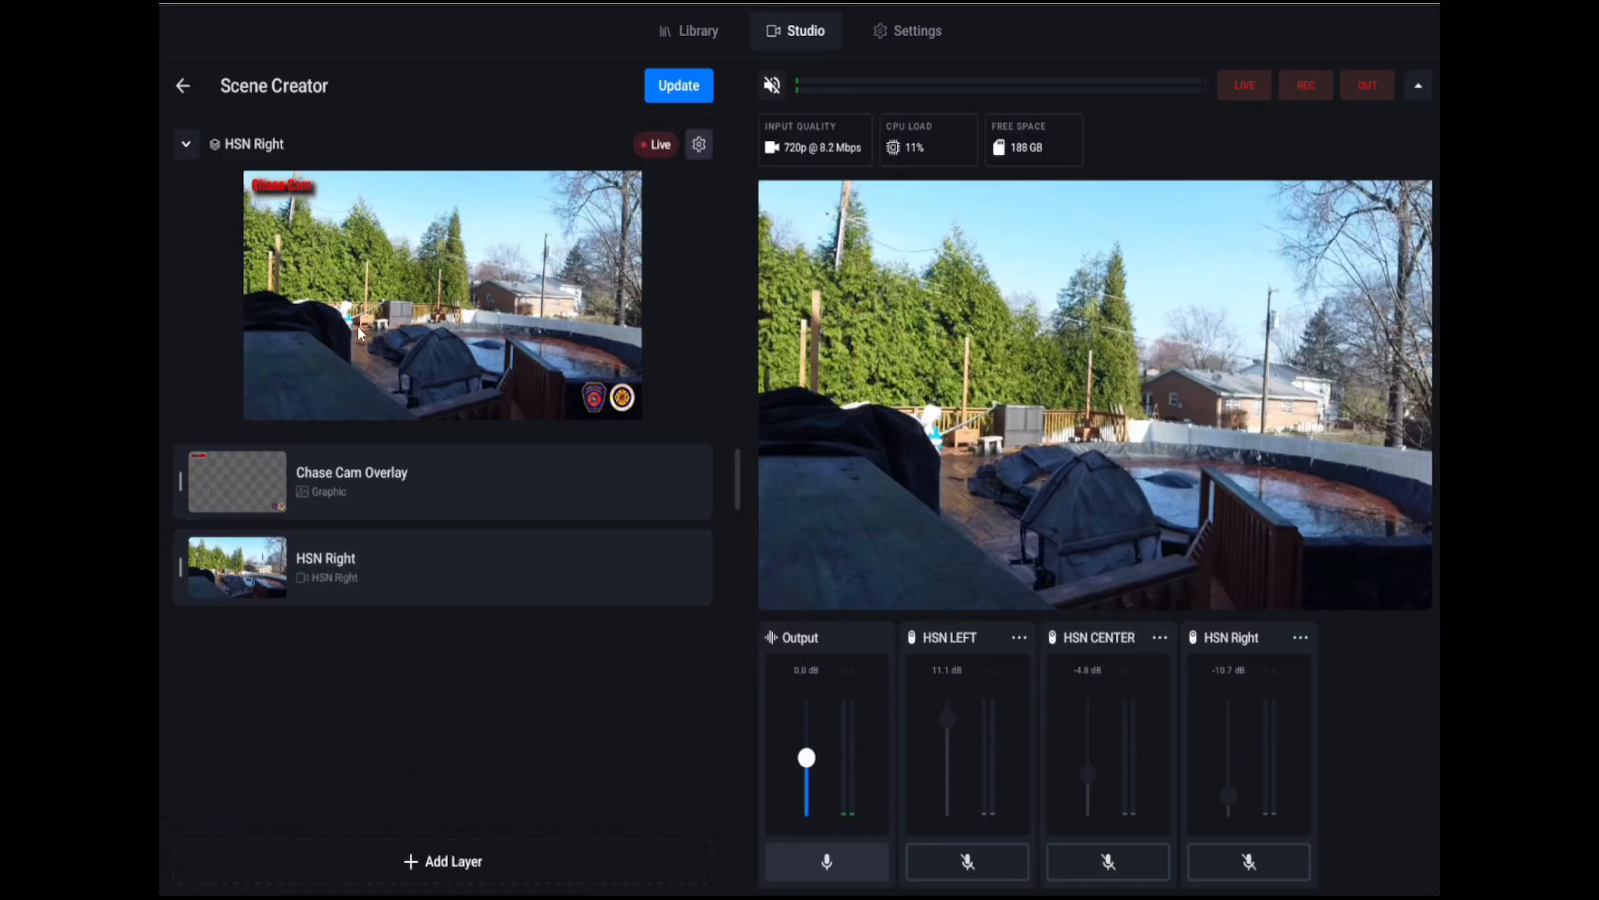
click(692, 90)
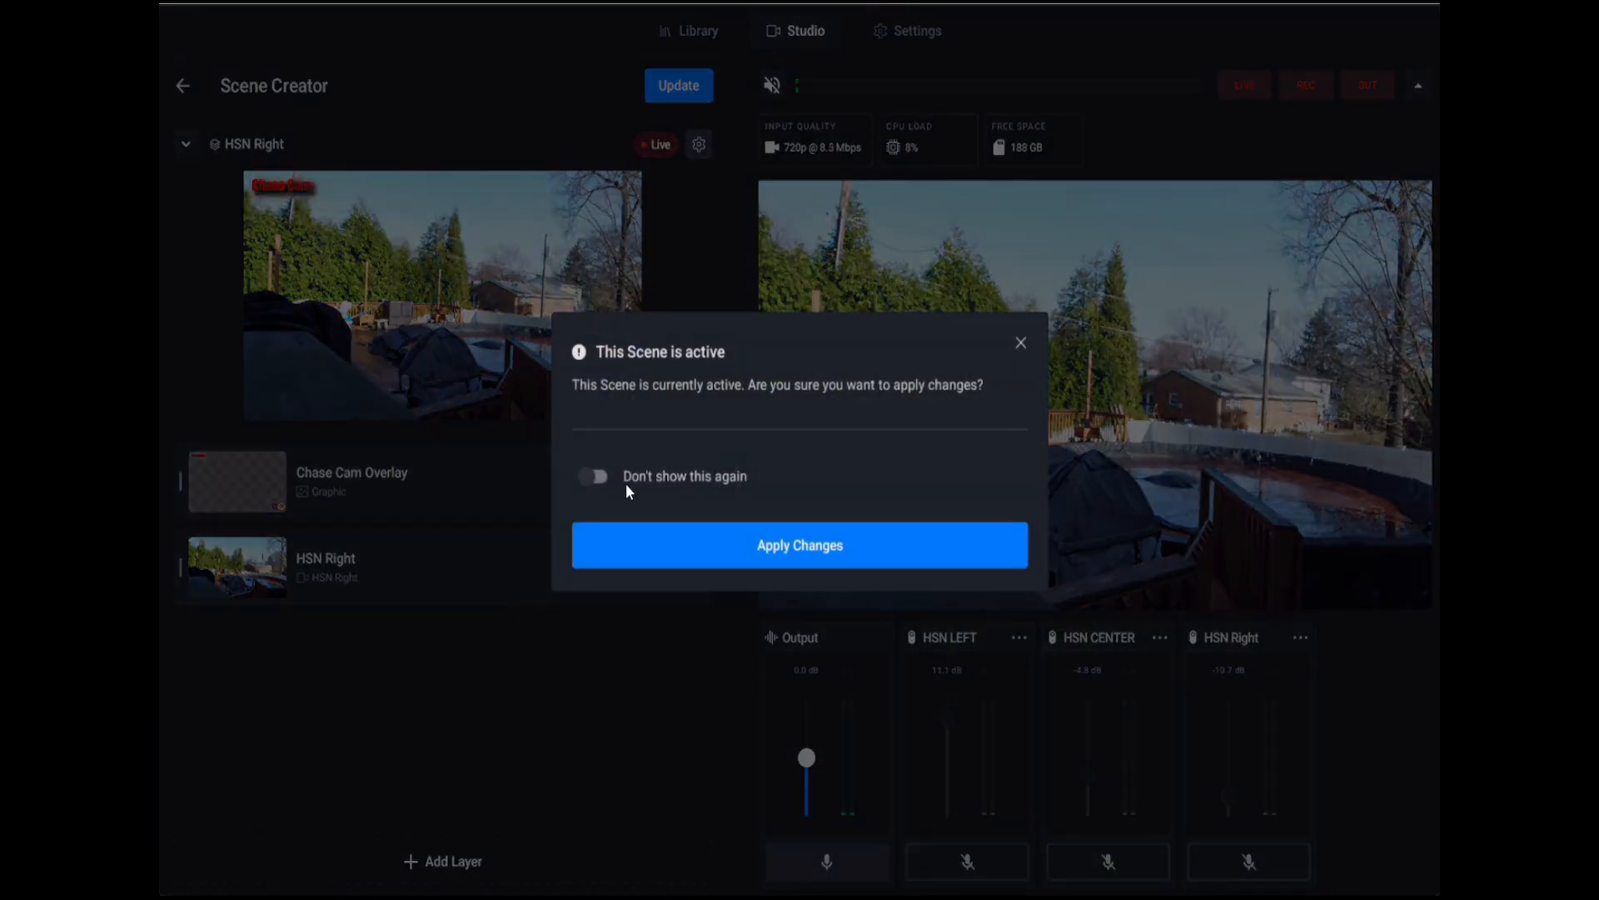
click(631, 536)
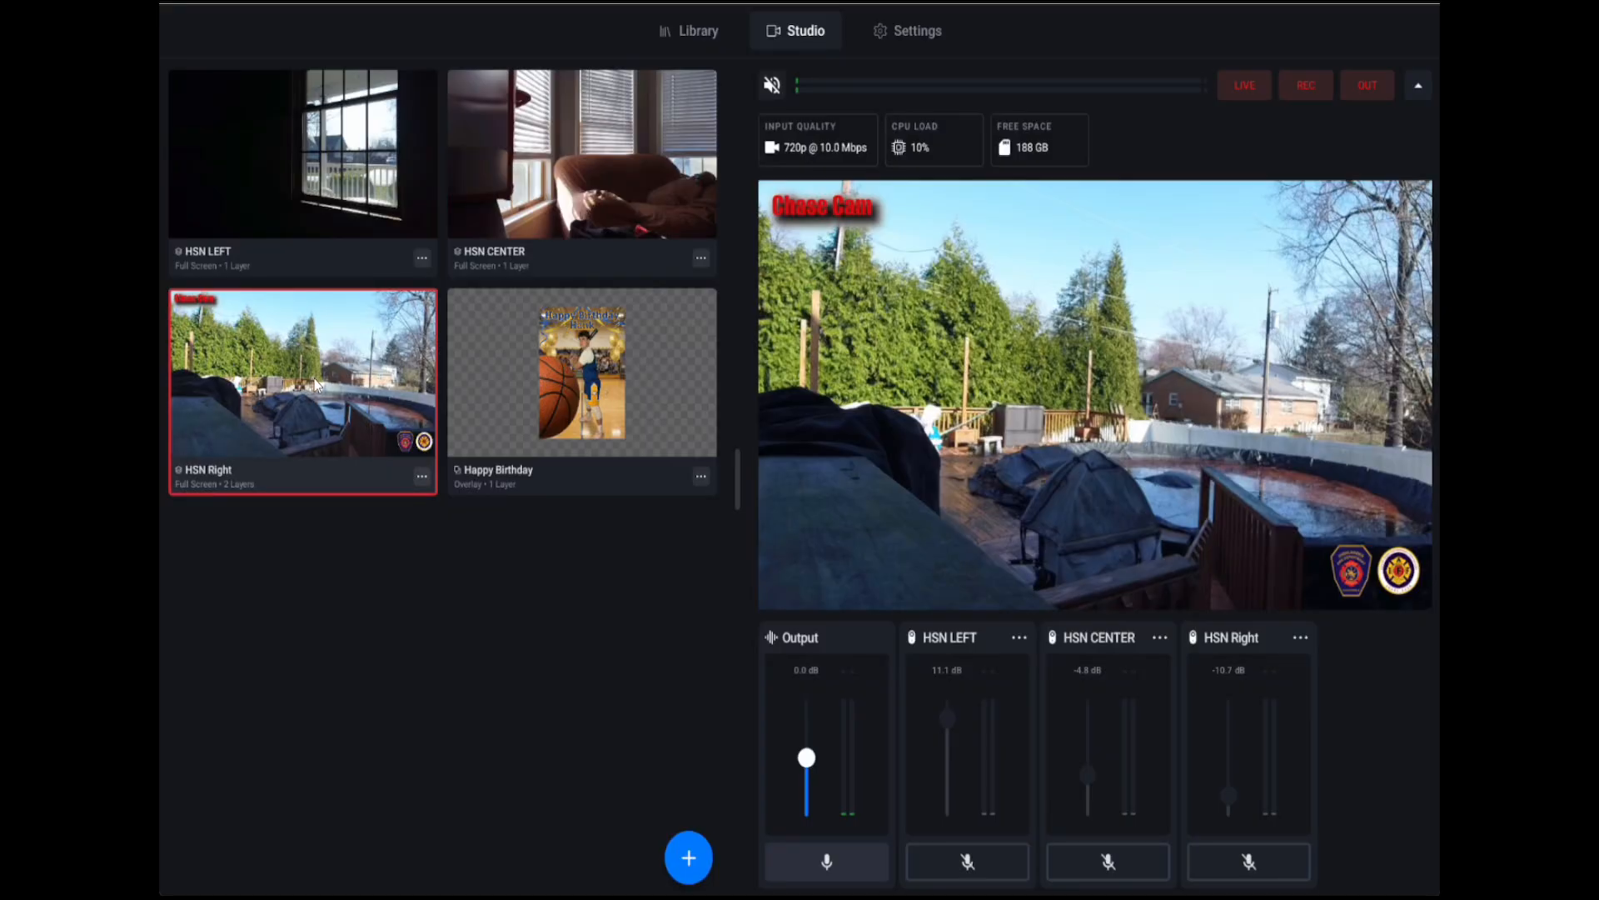
Step: Cycle the live output through HSN CENTER, HSN LEFT and HSN Right, ending on HSN LEFT
click(516, 158)
click(421, 154)
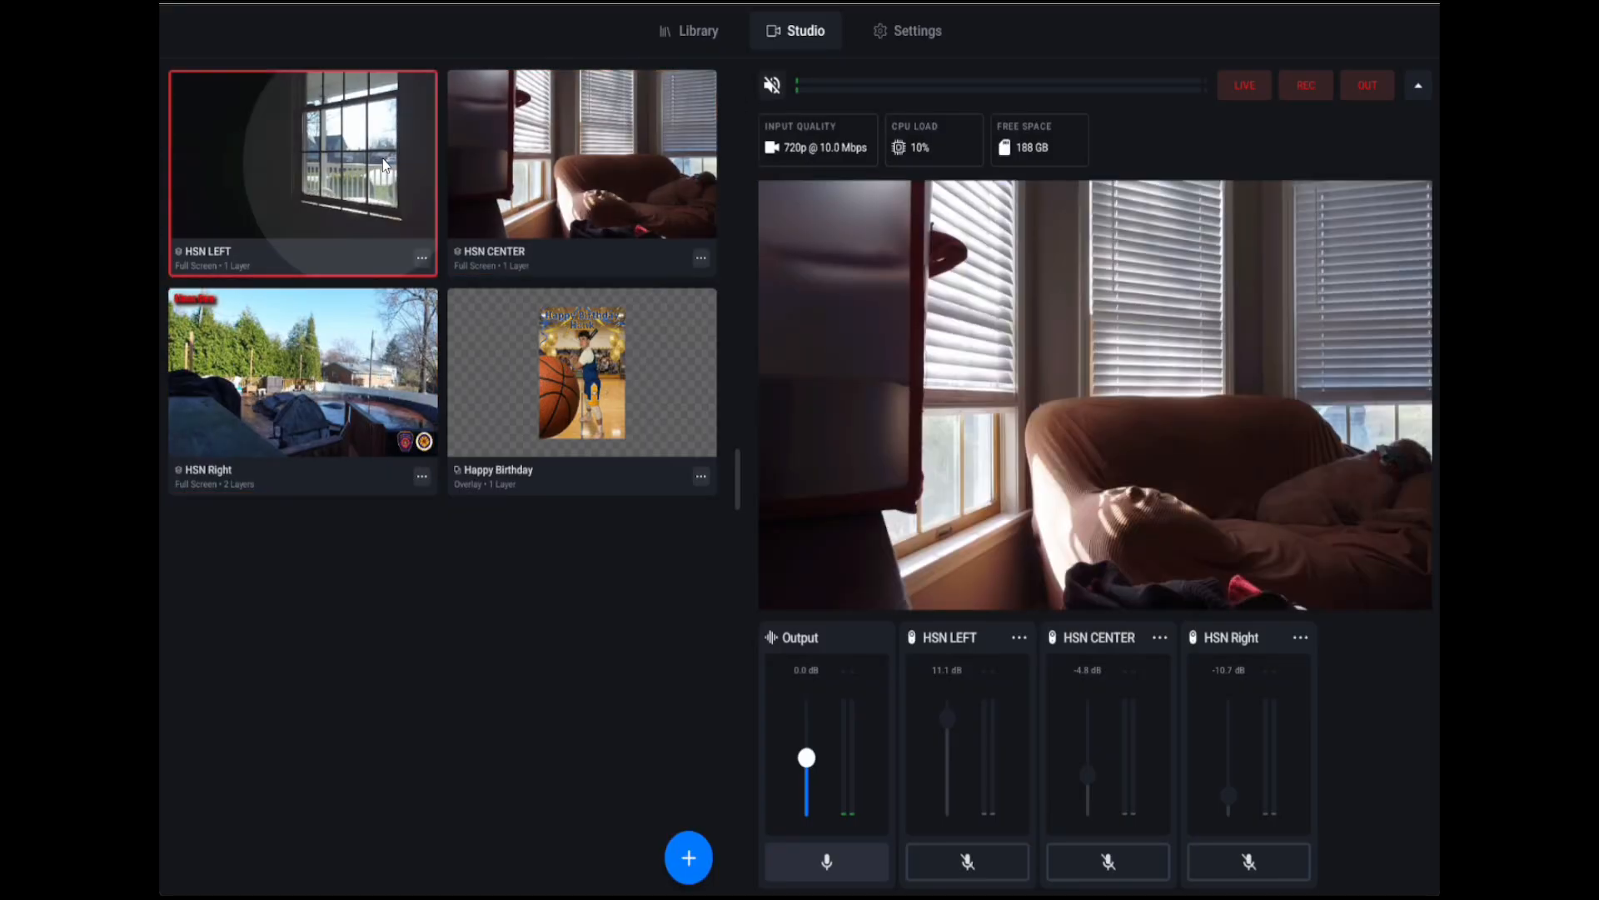
click(306, 343)
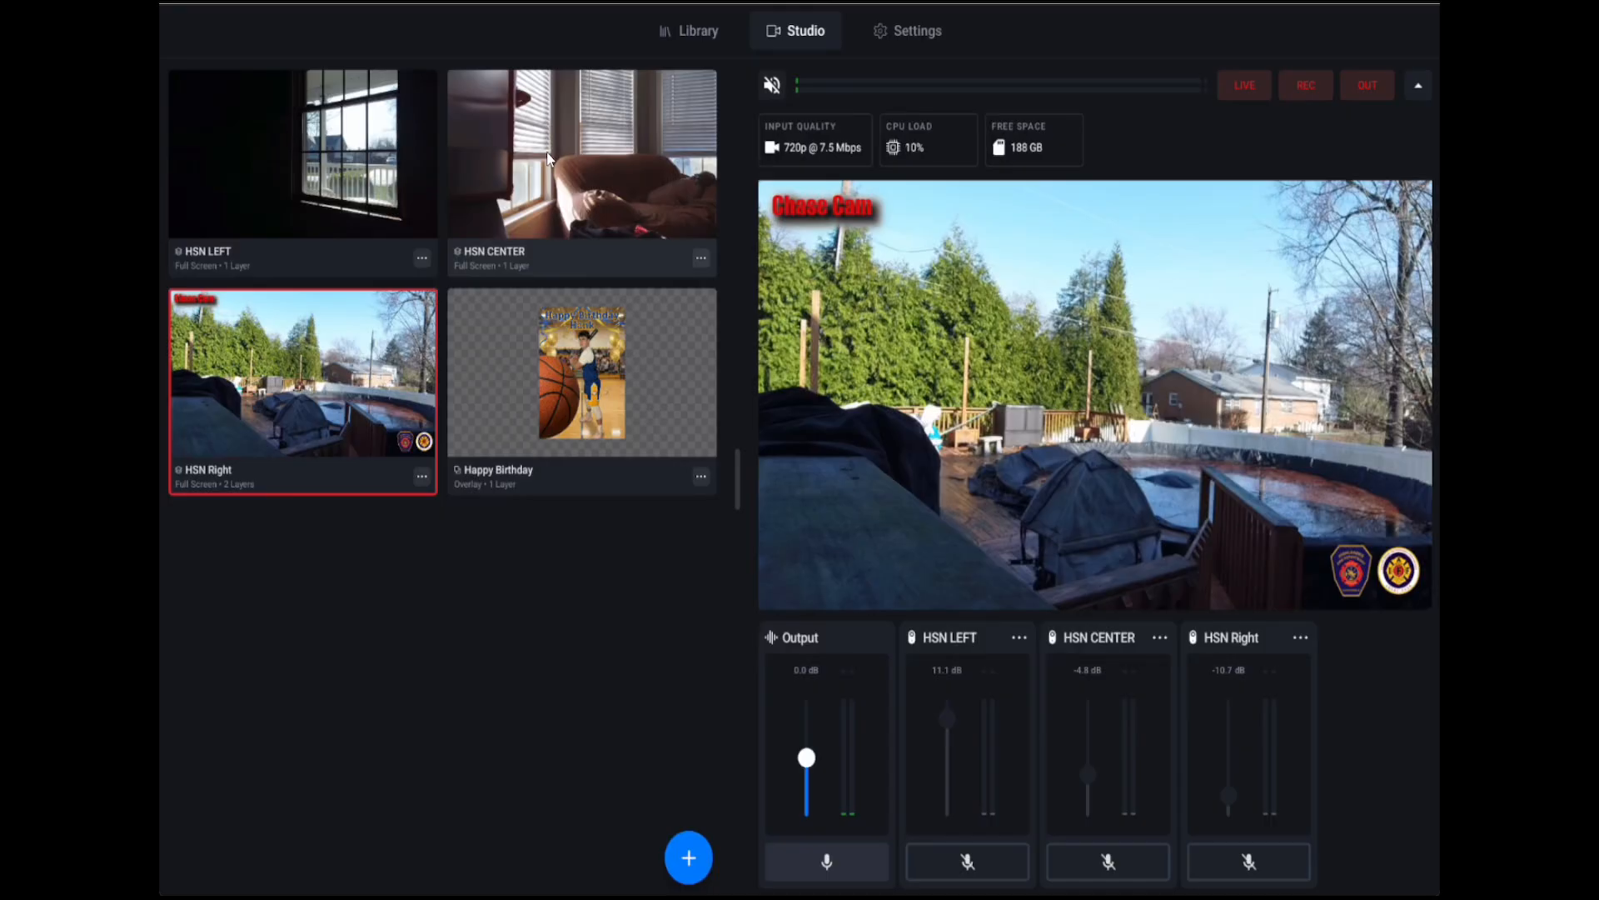
click(302, 181)
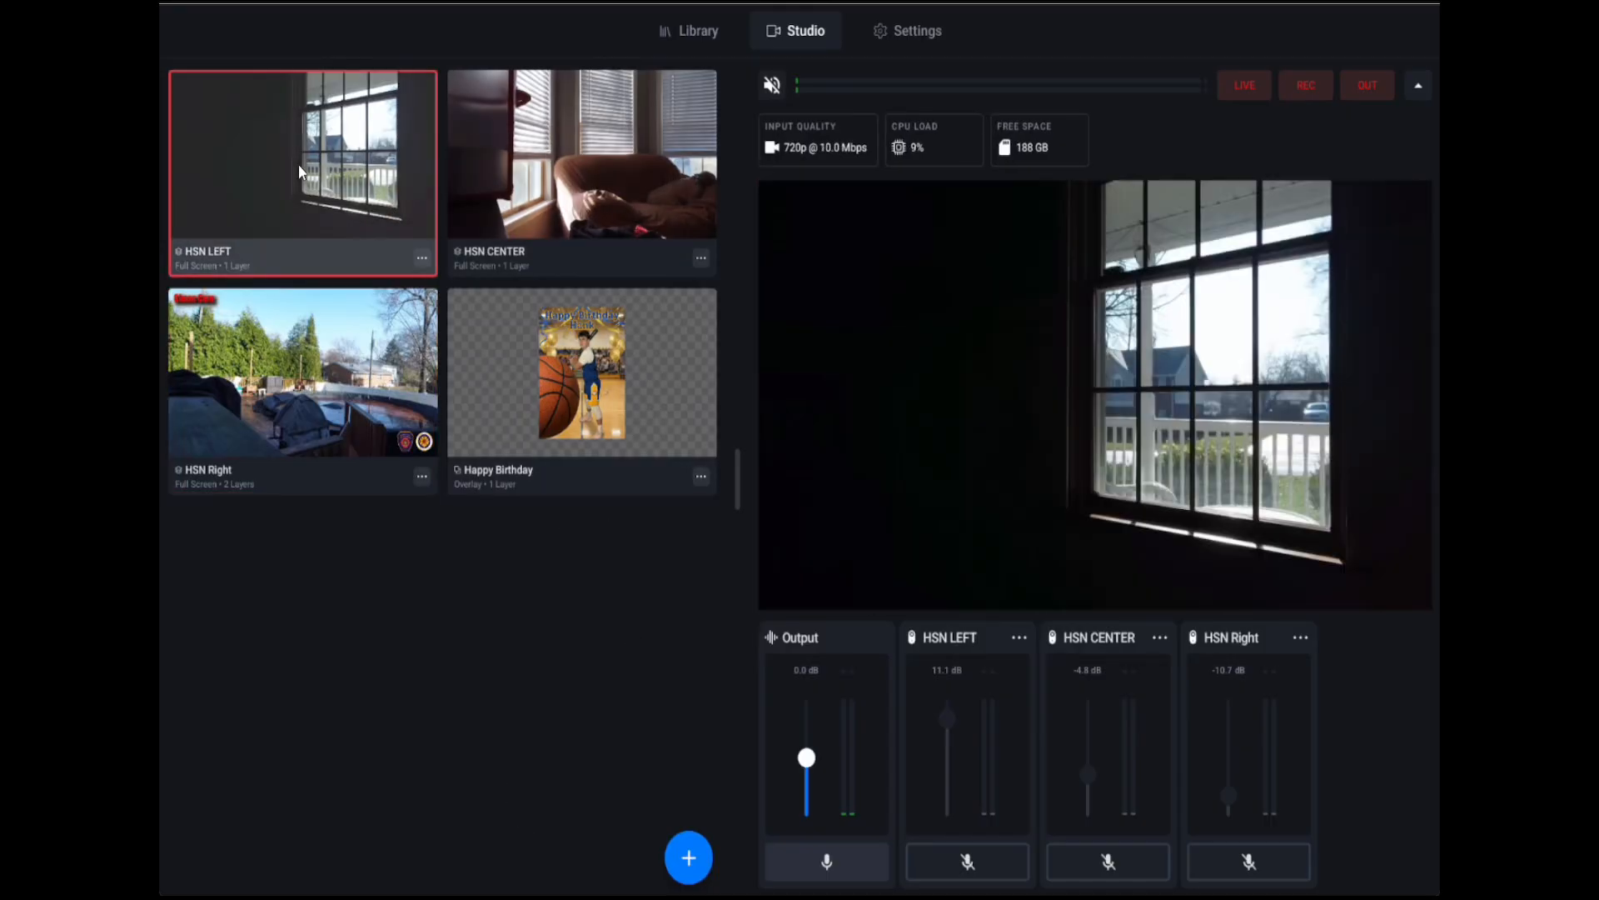
Step: Add the existing HSN Right camera as a second layer in the HSN LEFT scene
click(422, 259)
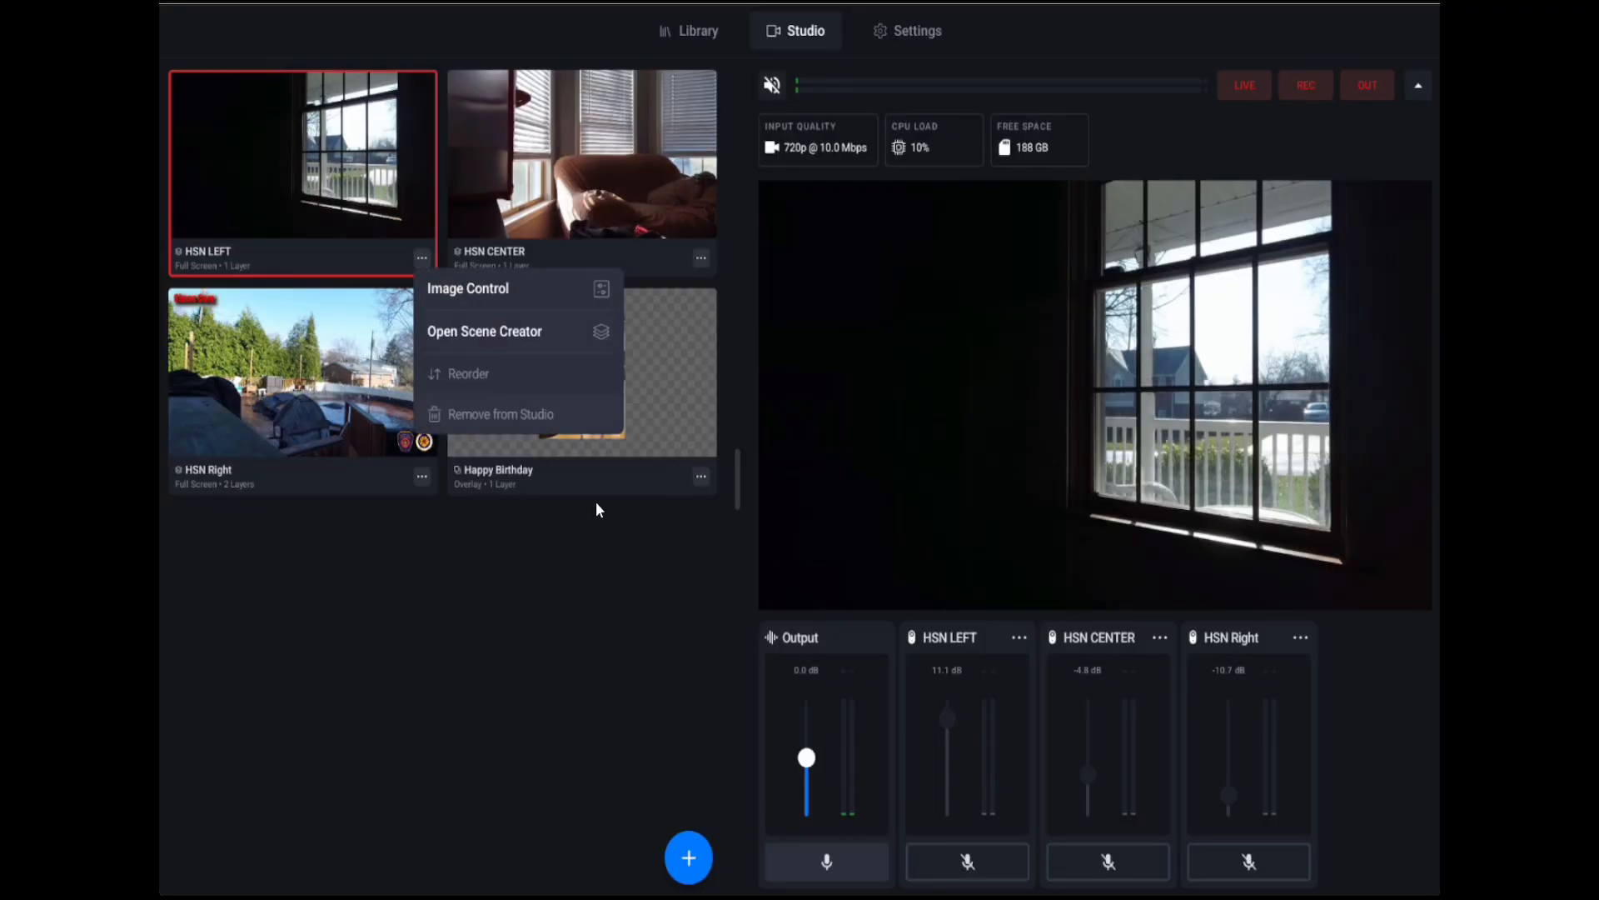
click(558, 327)
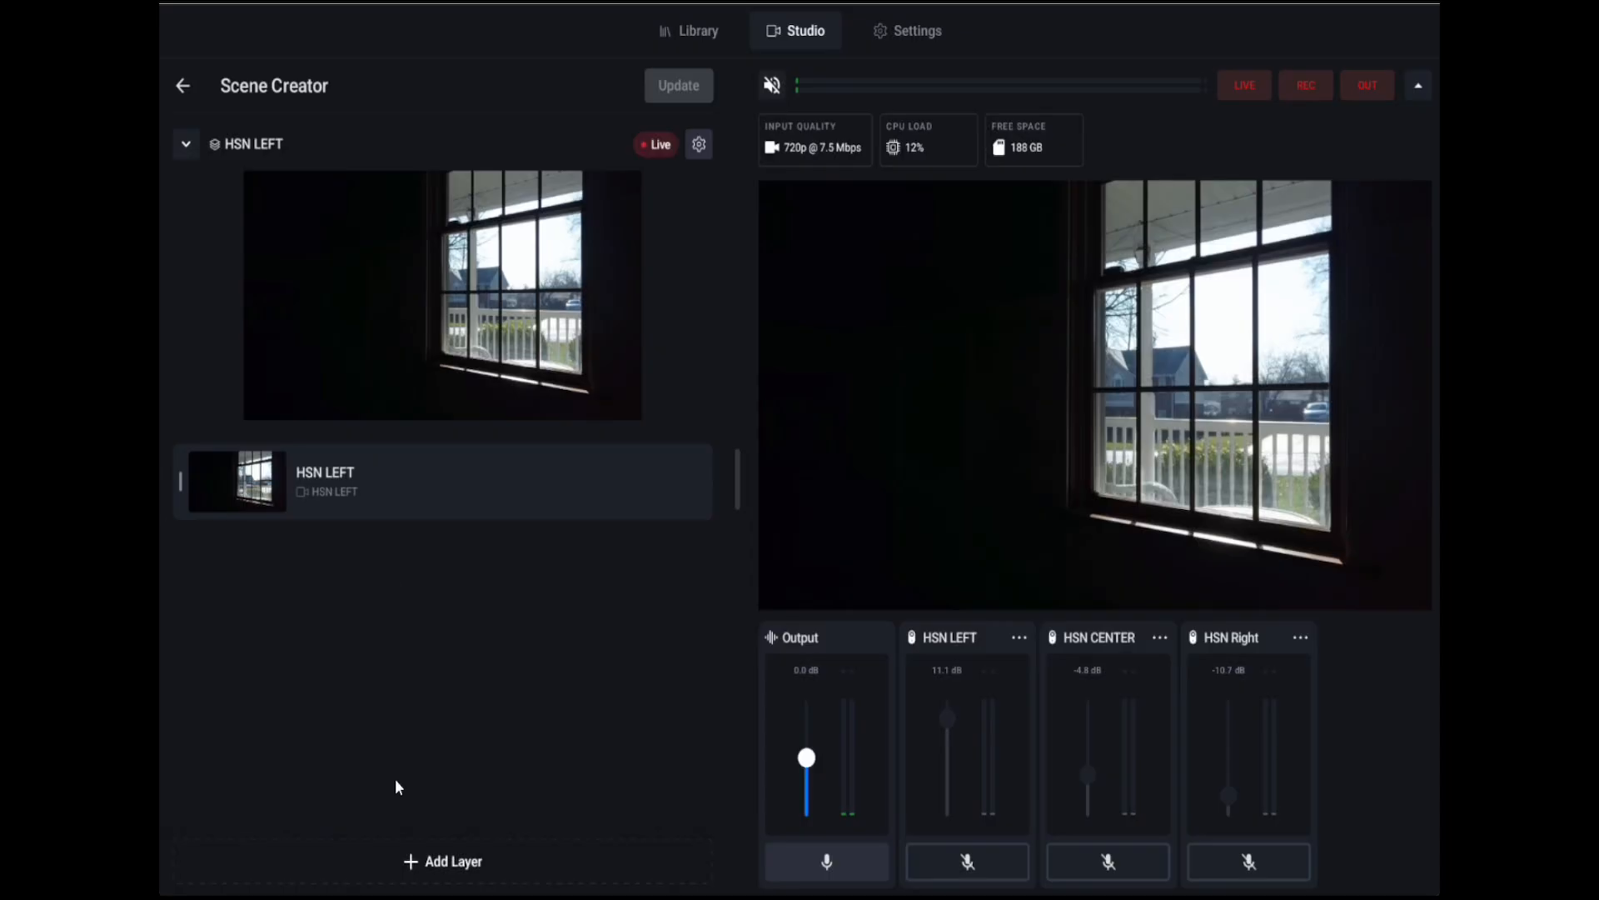
click(419, 865)
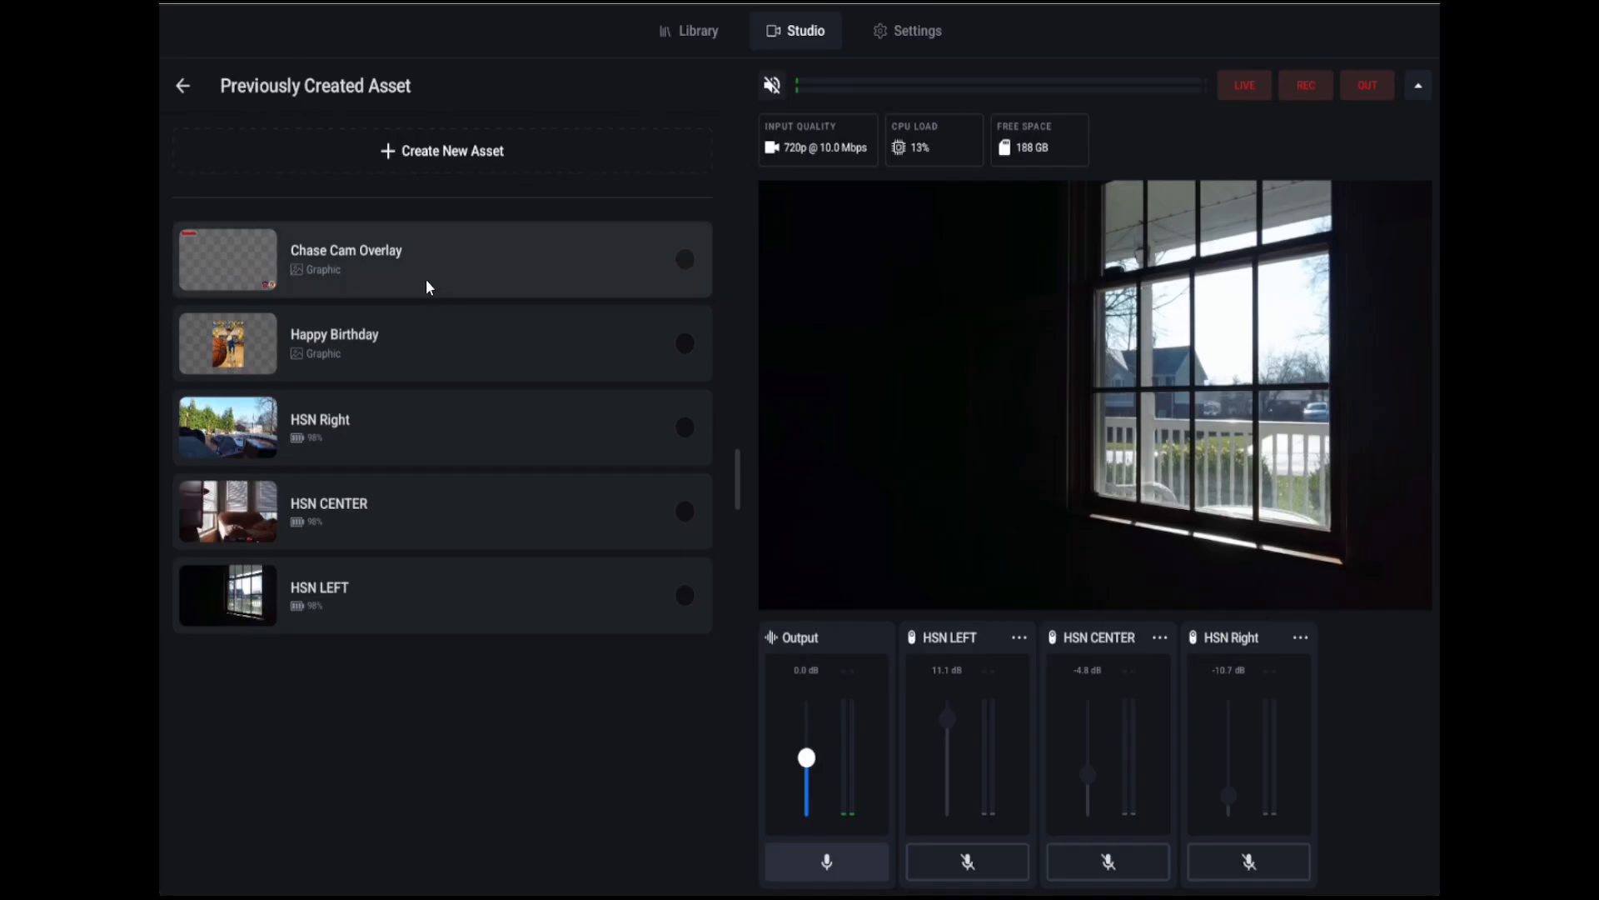
click(393, 437)
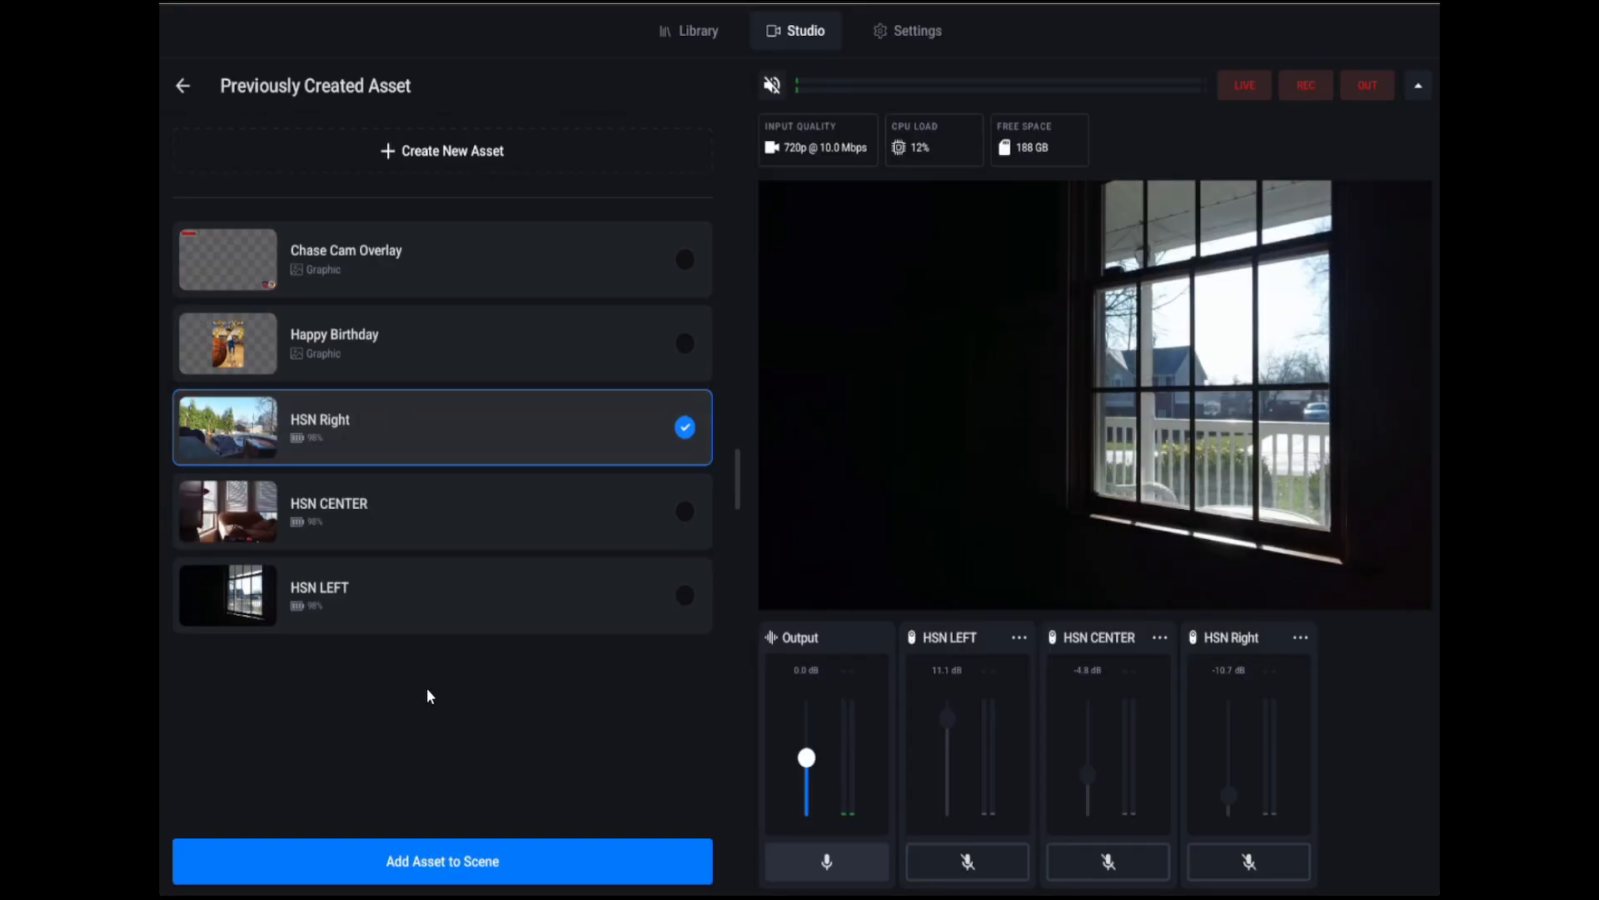
click(427, 866)
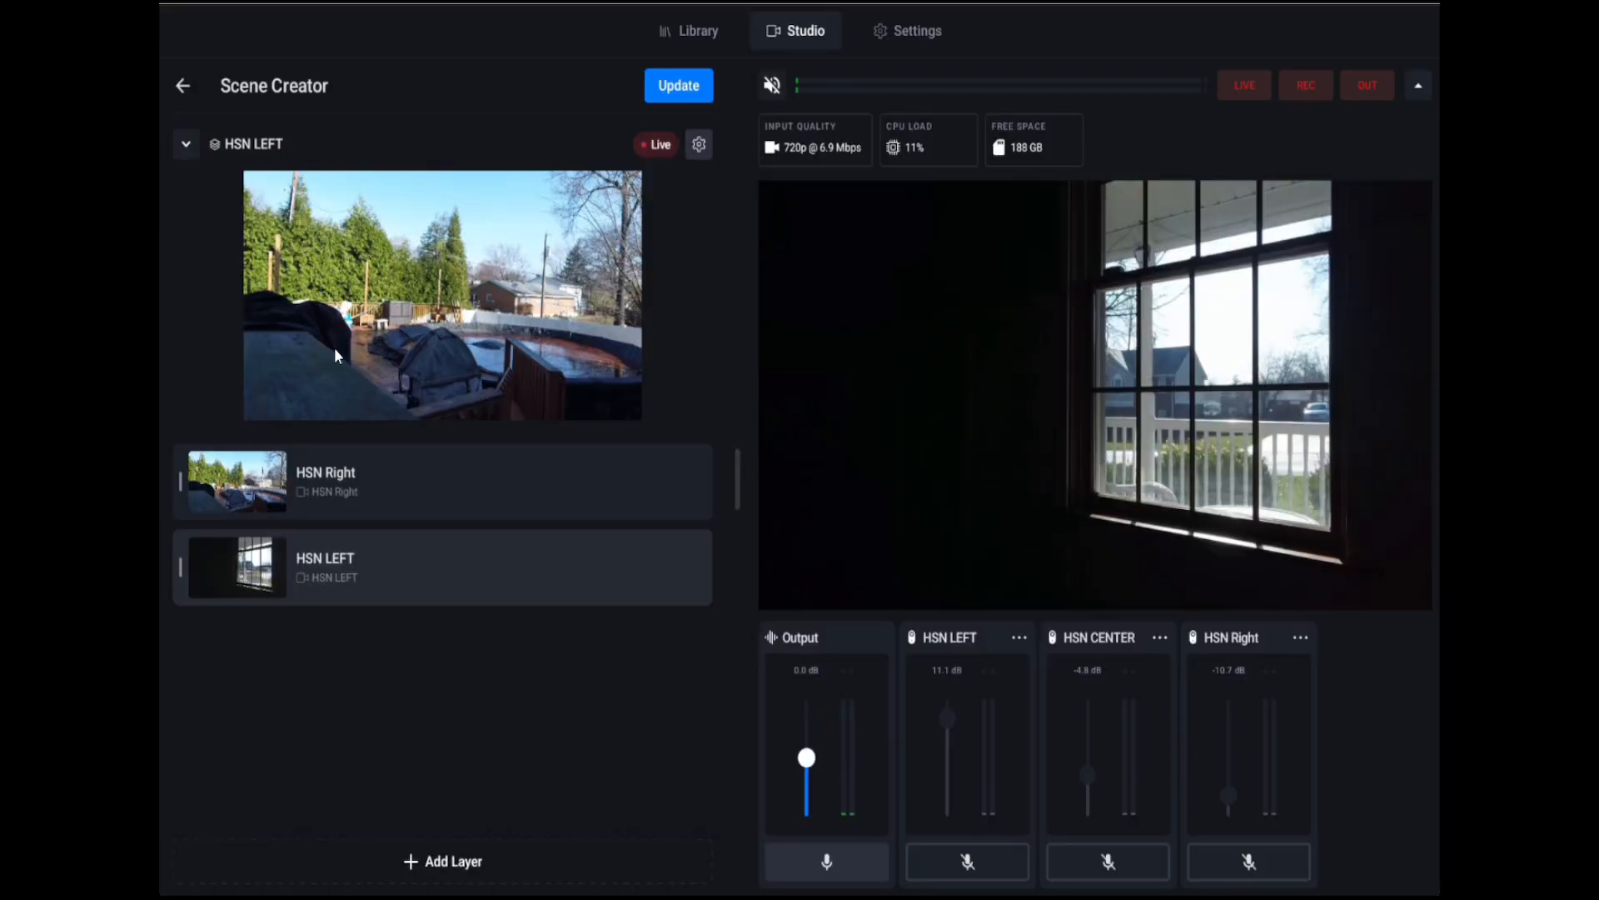
Step: Shrink the HSN Right layer to a picture-in-picture in the scene's lower right corner and apply the changes to the live HSN LEFT scene
click(400, 567)
click(408, 488)
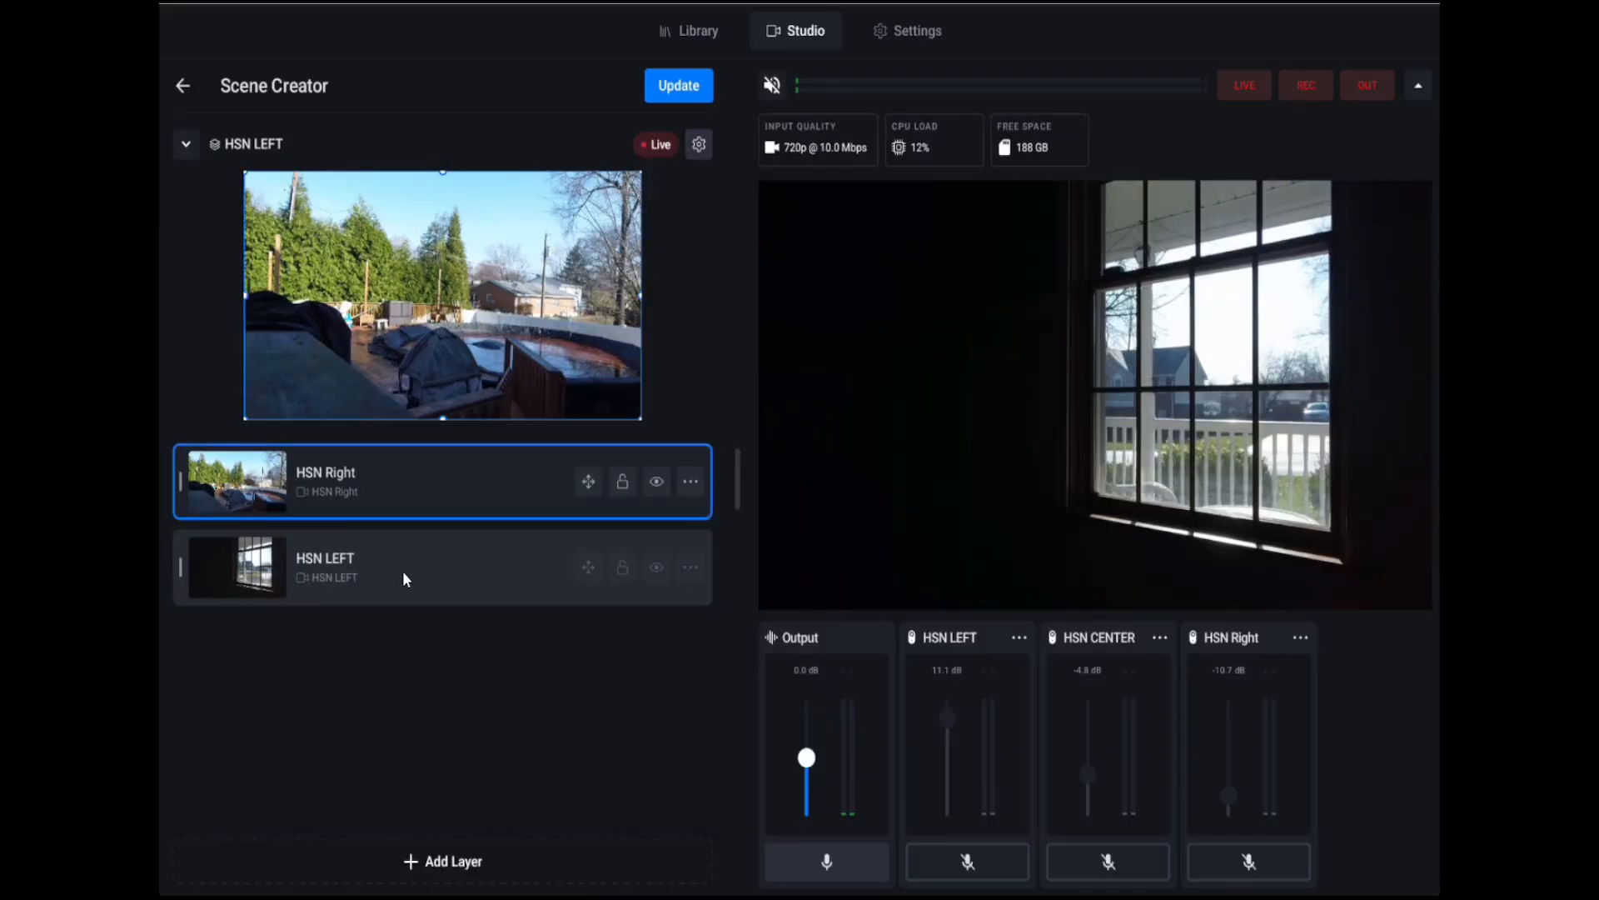
click(403, 570)
click(406, 498)
click(395, 583)
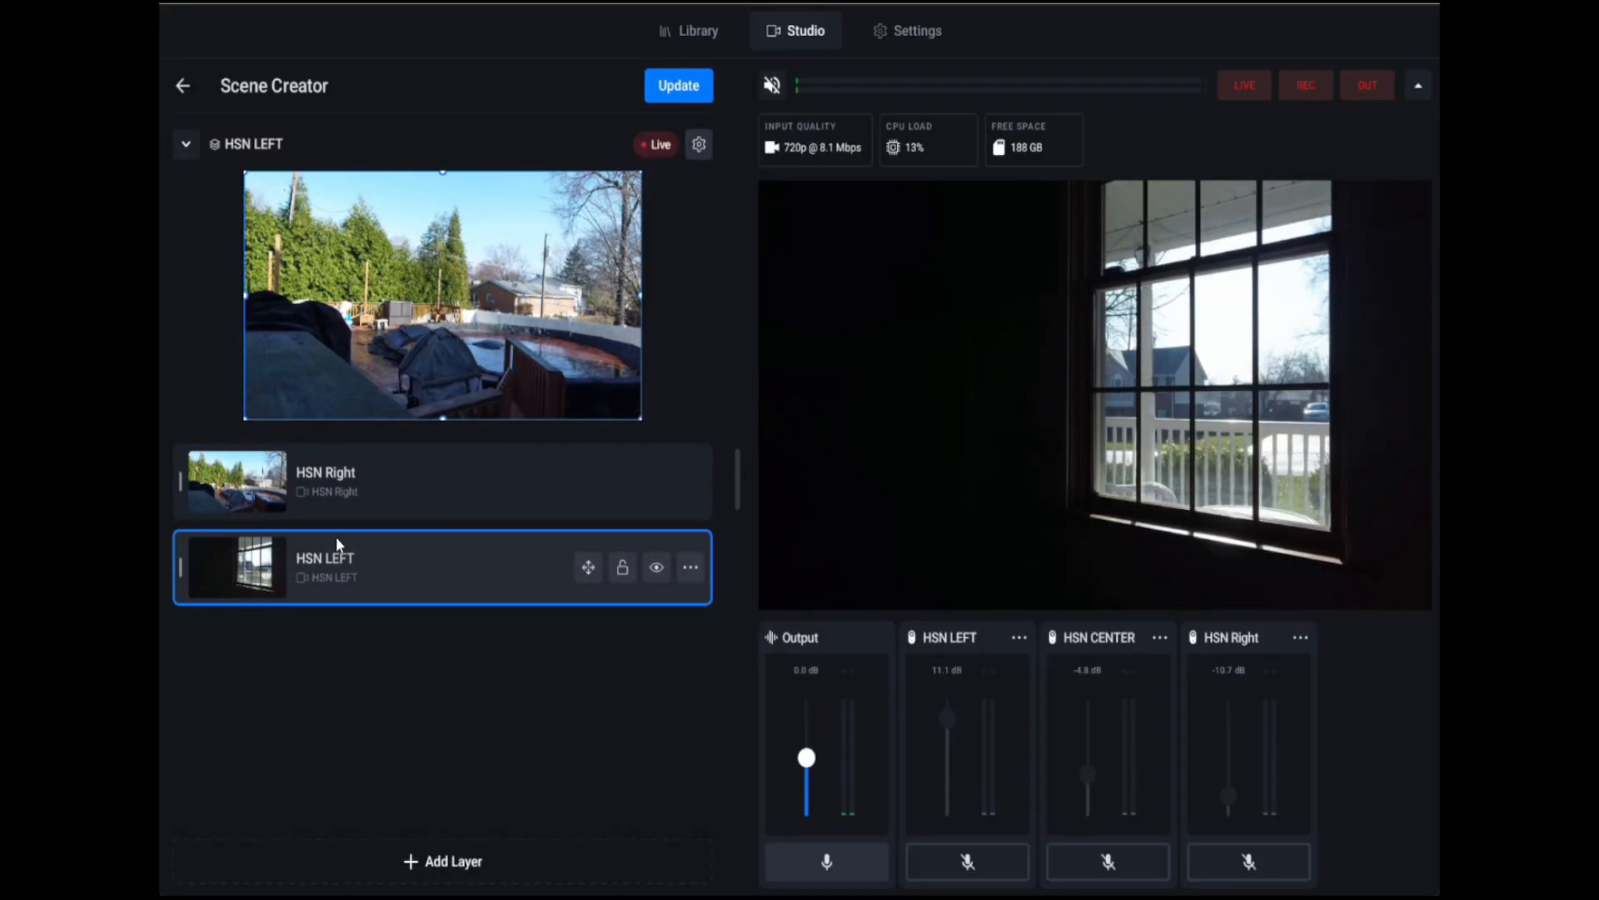
click(410, 481)
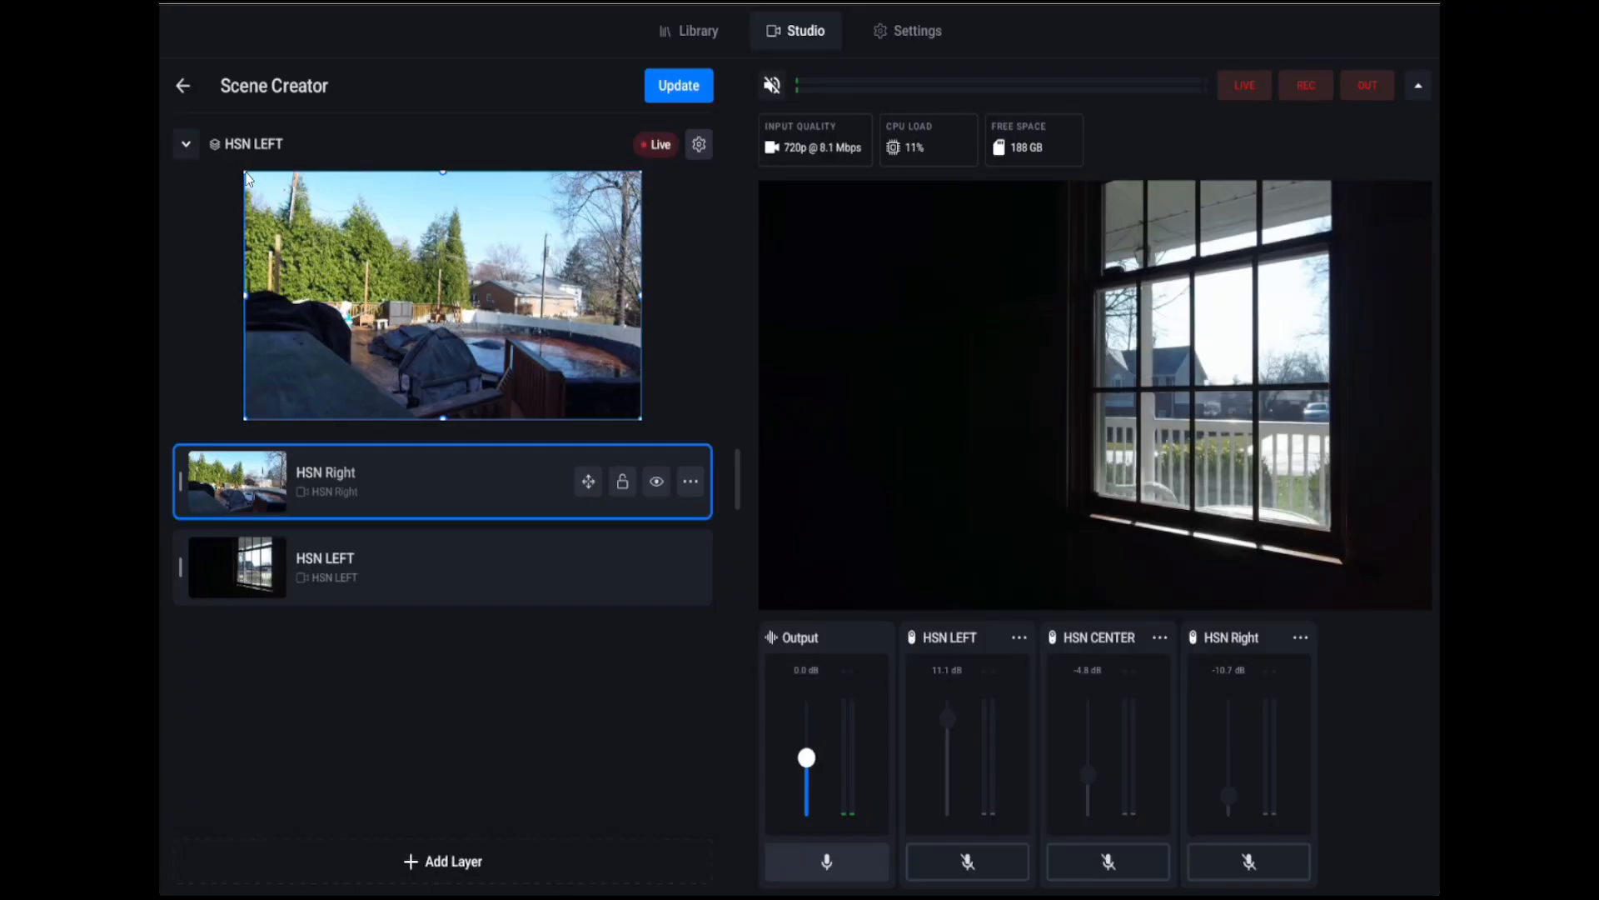
drag(247, 178, 587, 364)
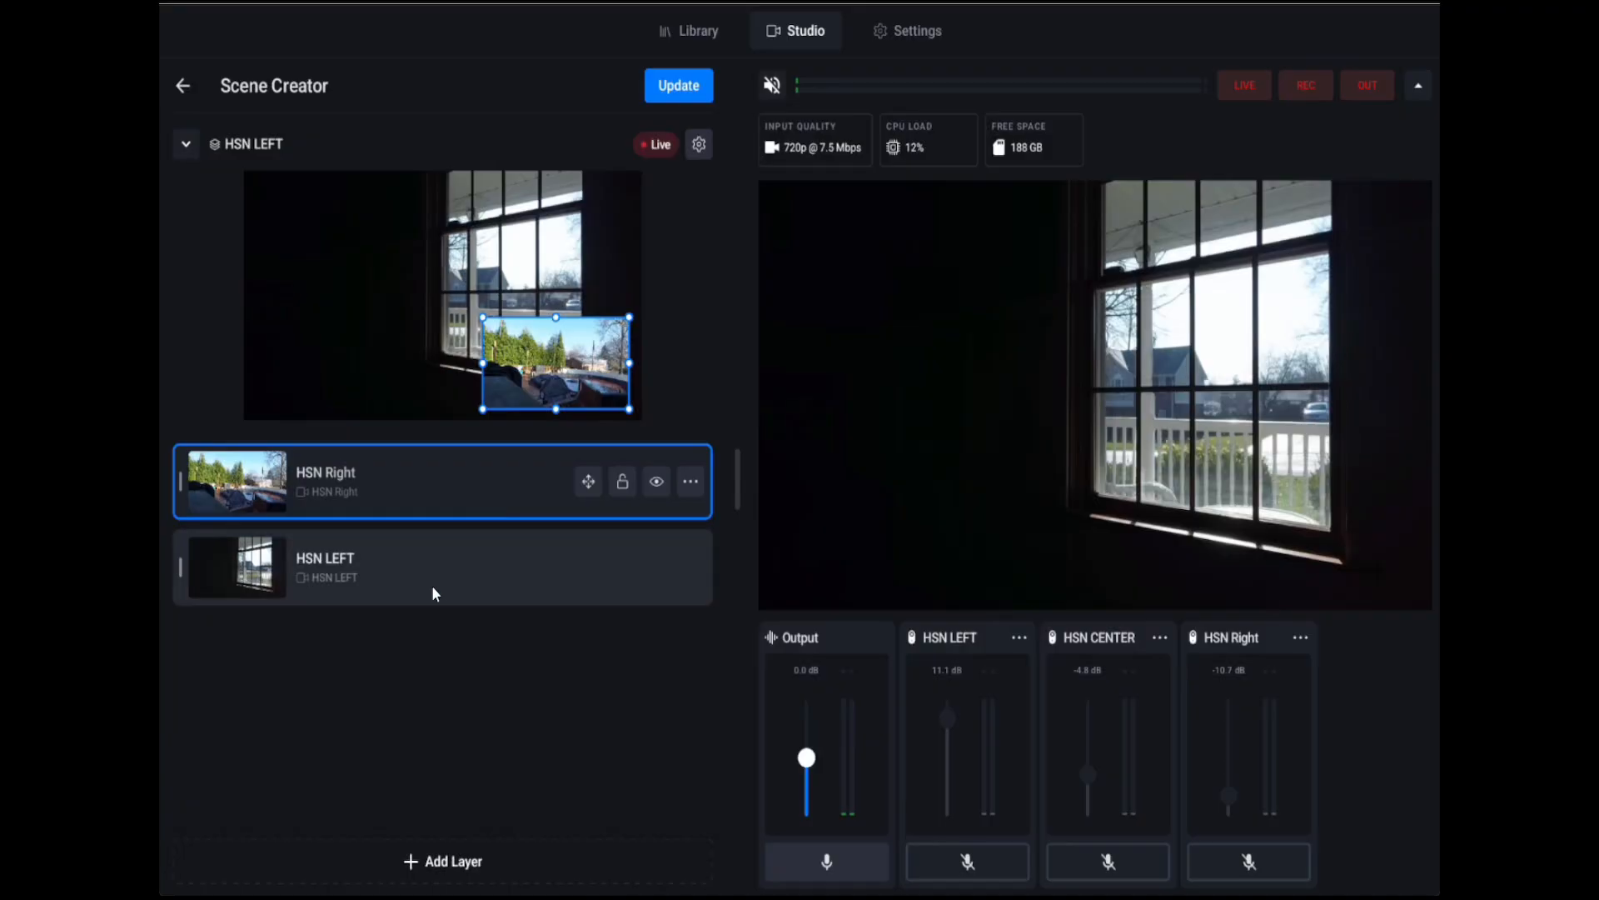
click(682, 88)
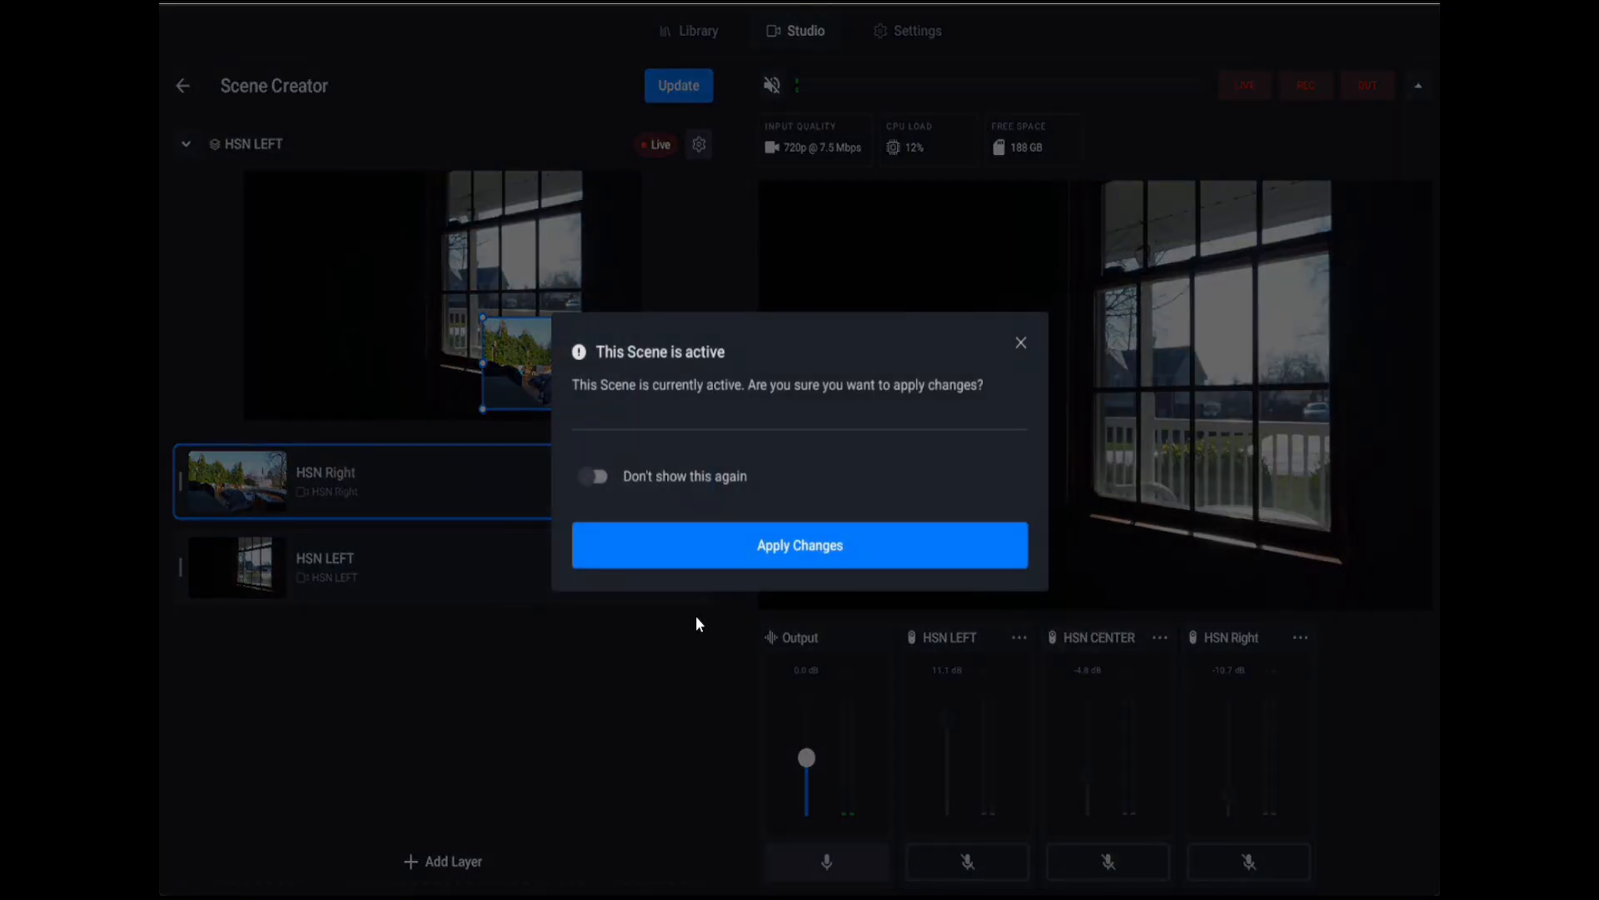
click(727, 552)
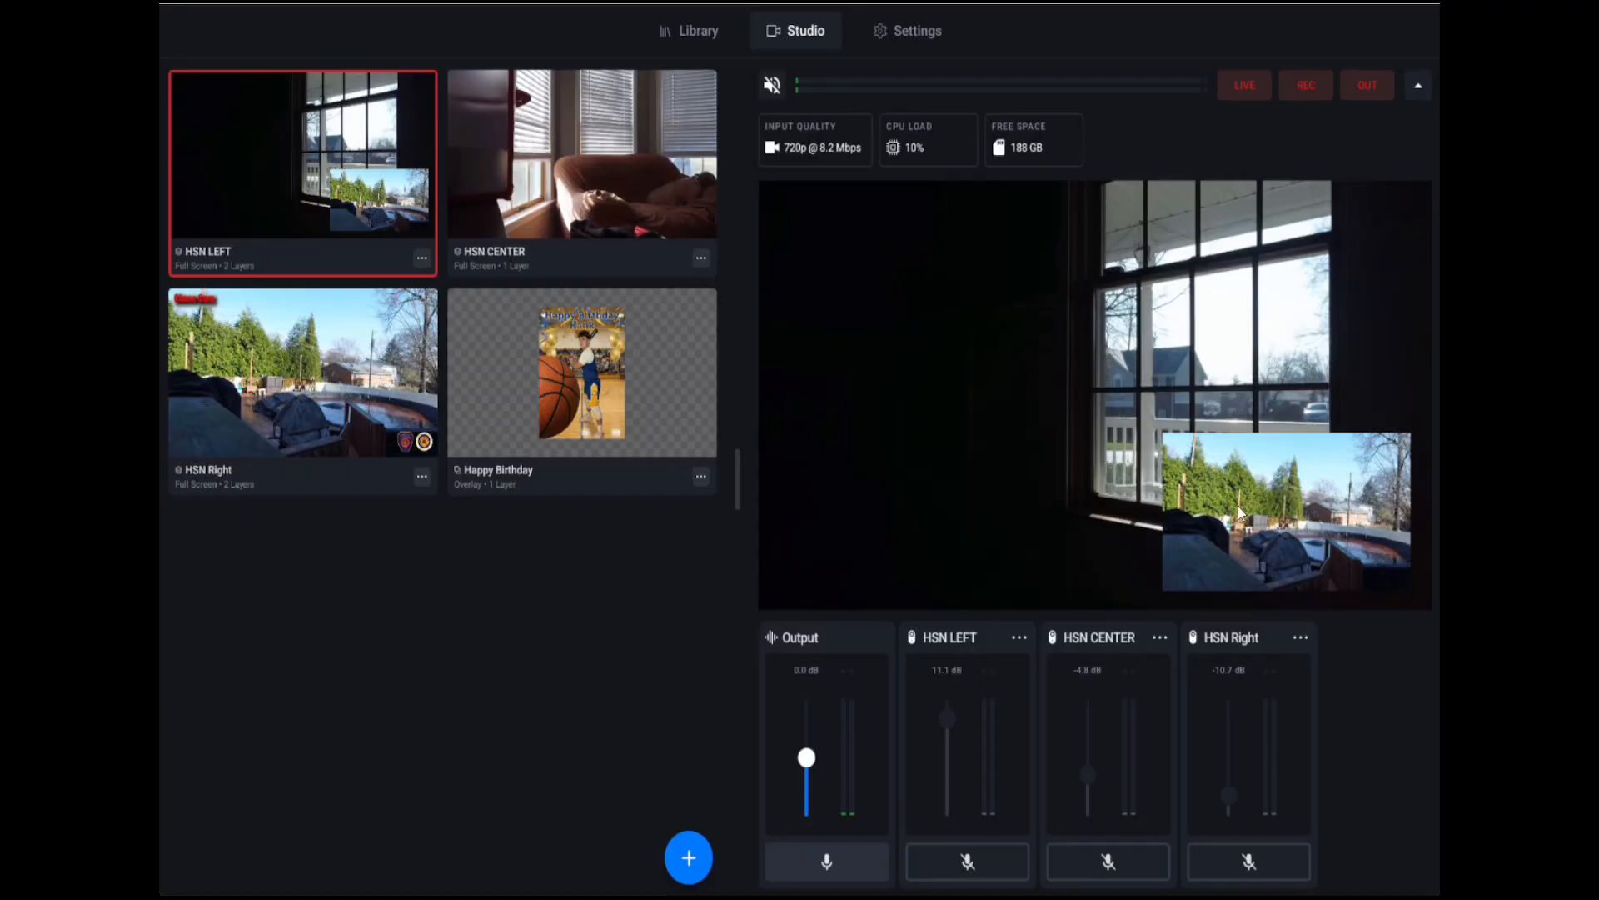
Step: Examine the HSN Right layer's settings within the HSN LEFT scene, including its image control and camera settings
click(421, 259)
click(463, 340)
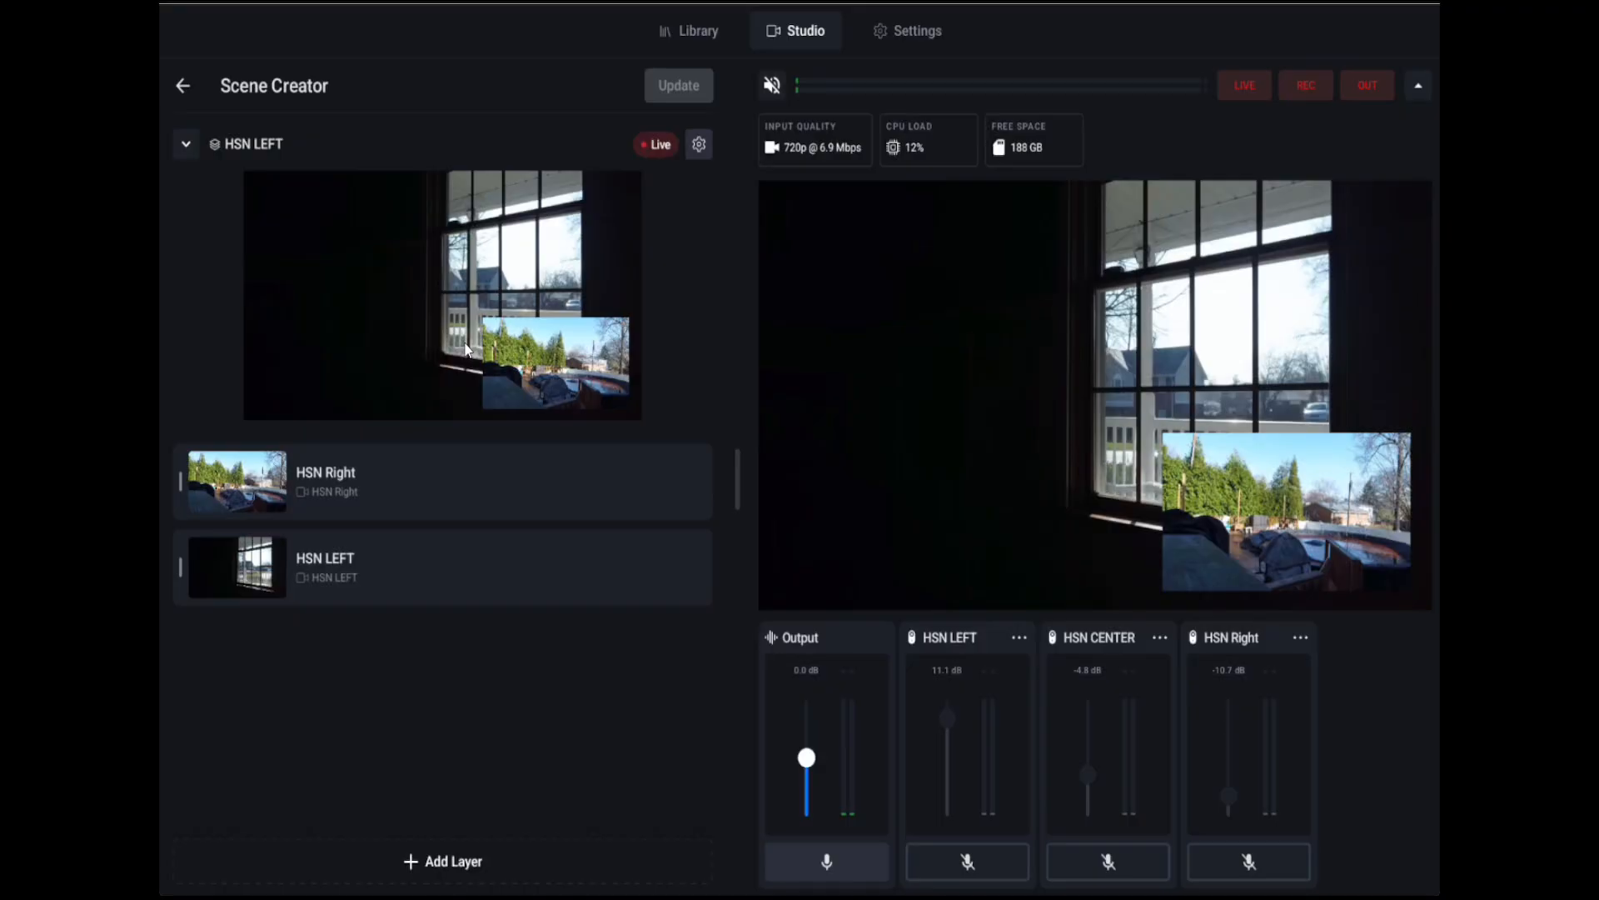
click(552, 475)
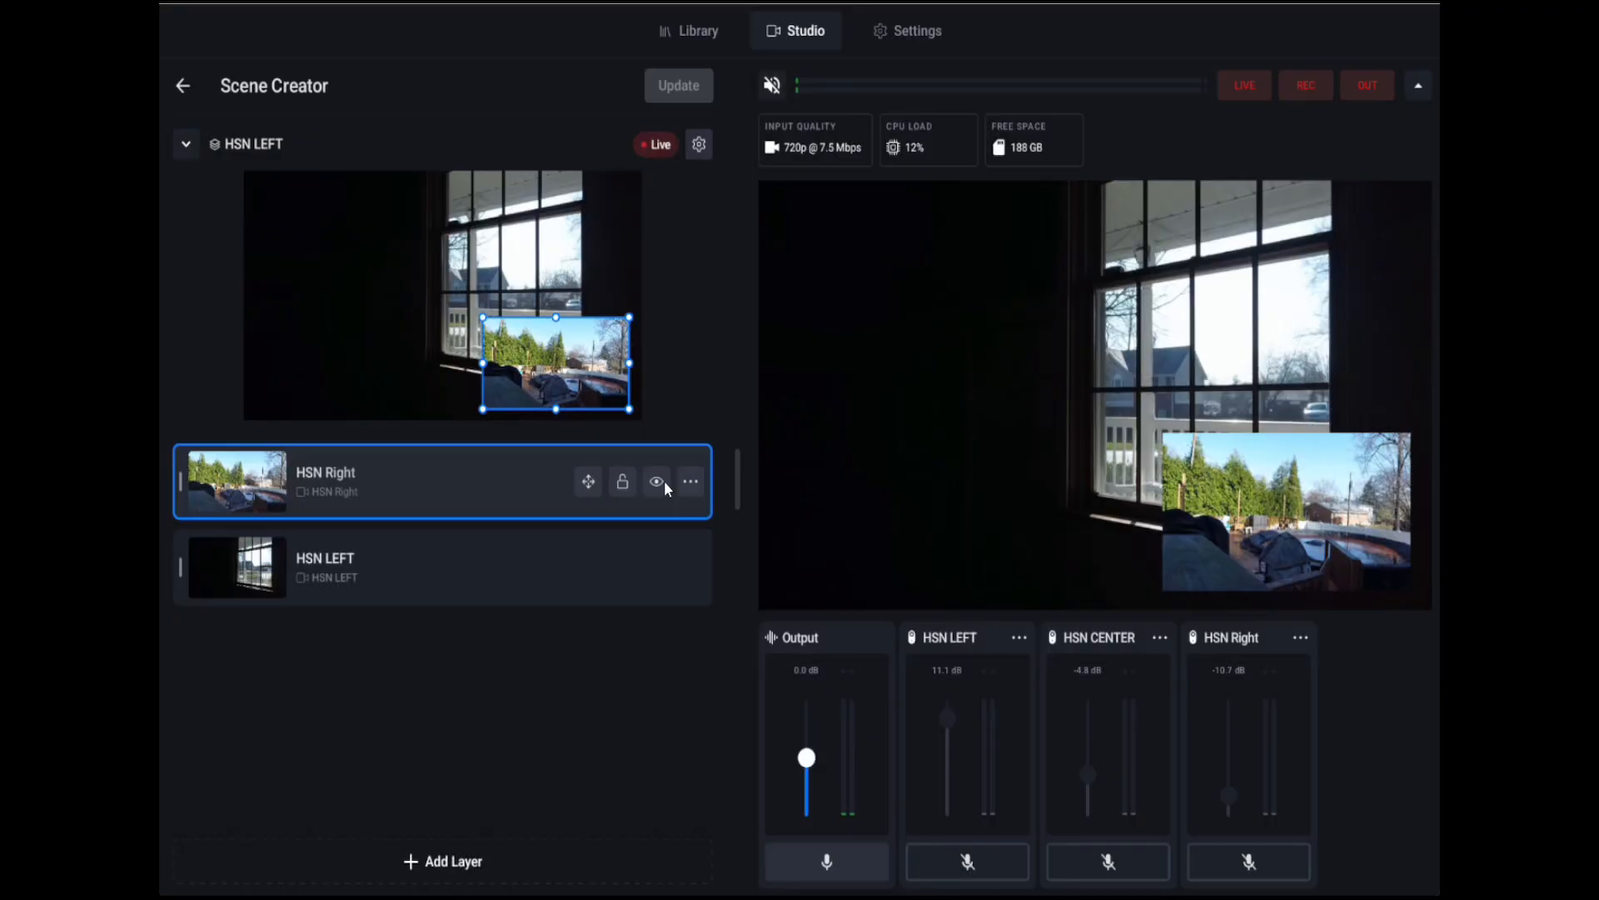
click(691, 482)
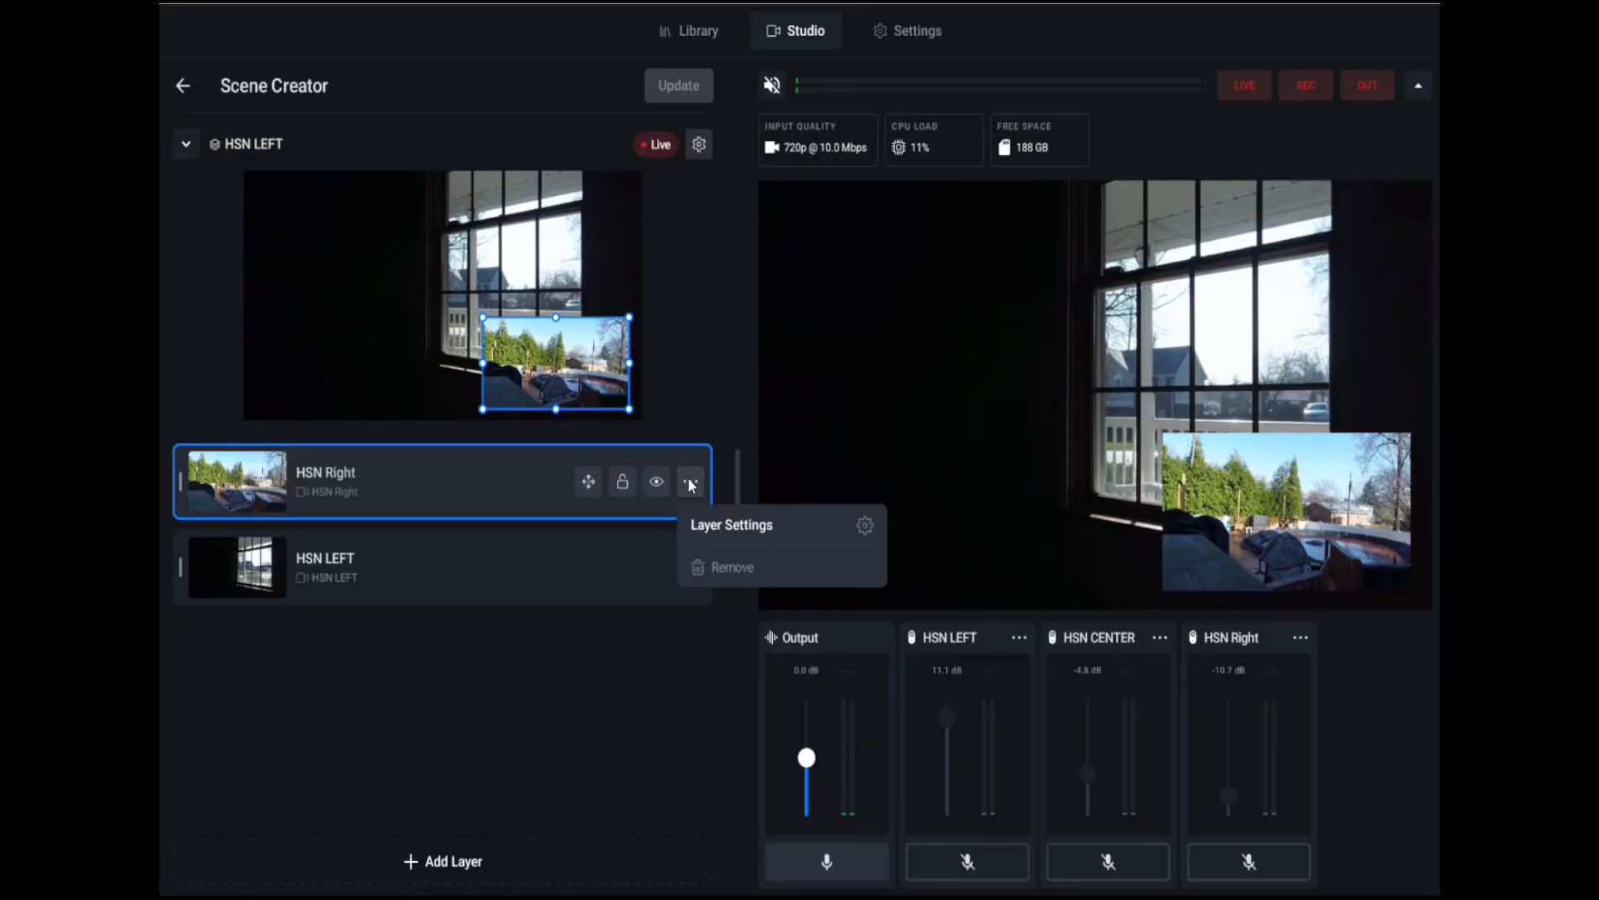
click(710, 528)
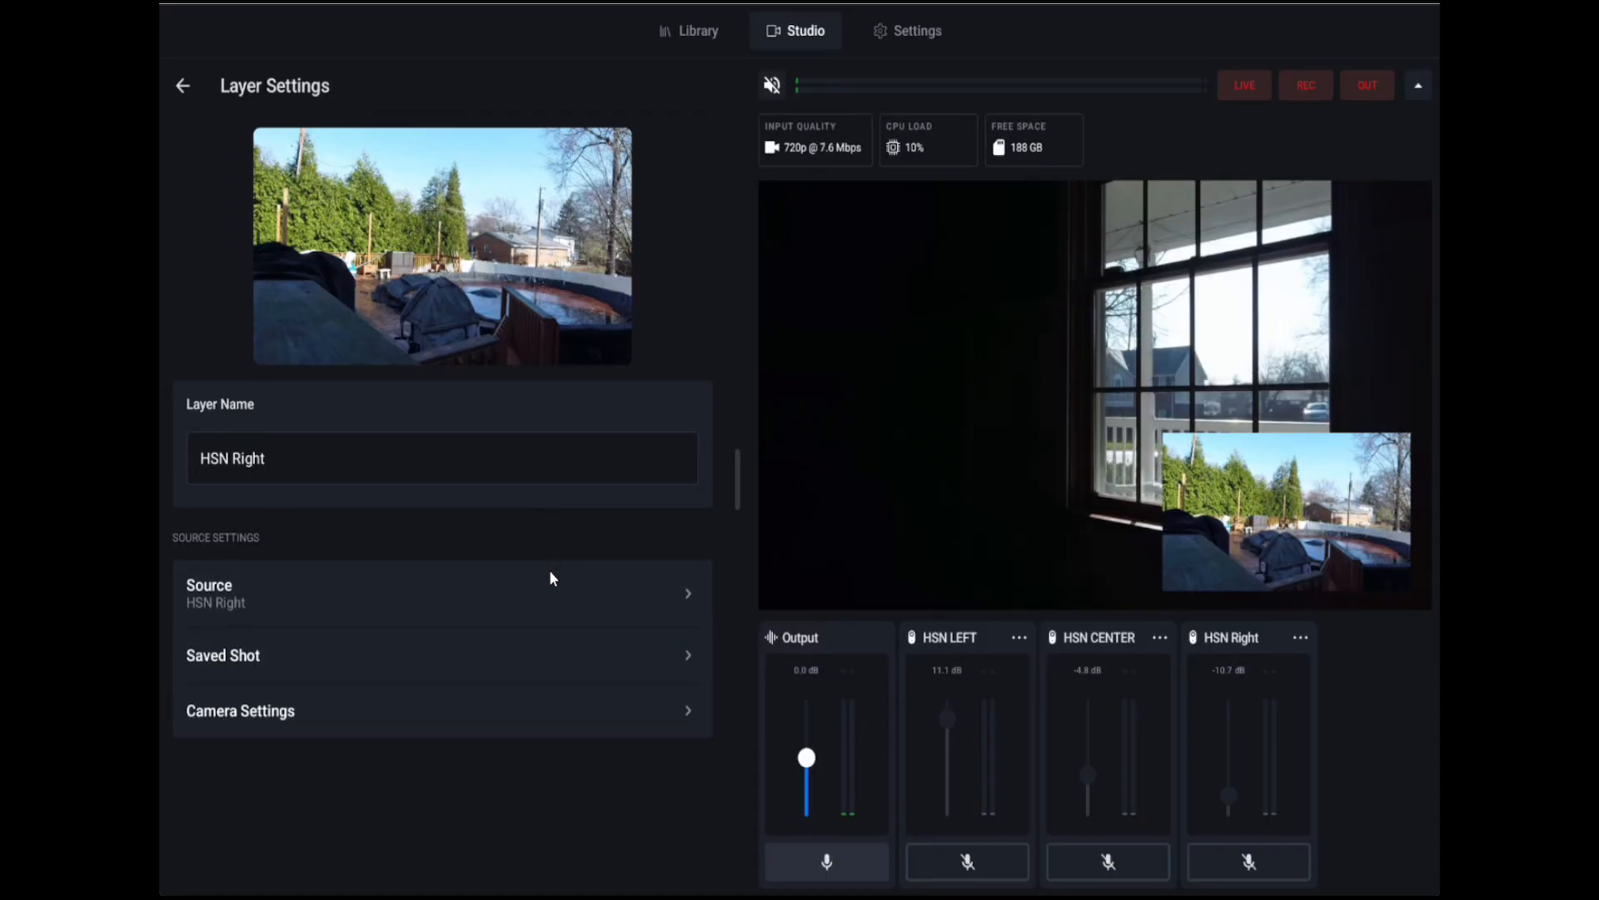
click(547, 646)
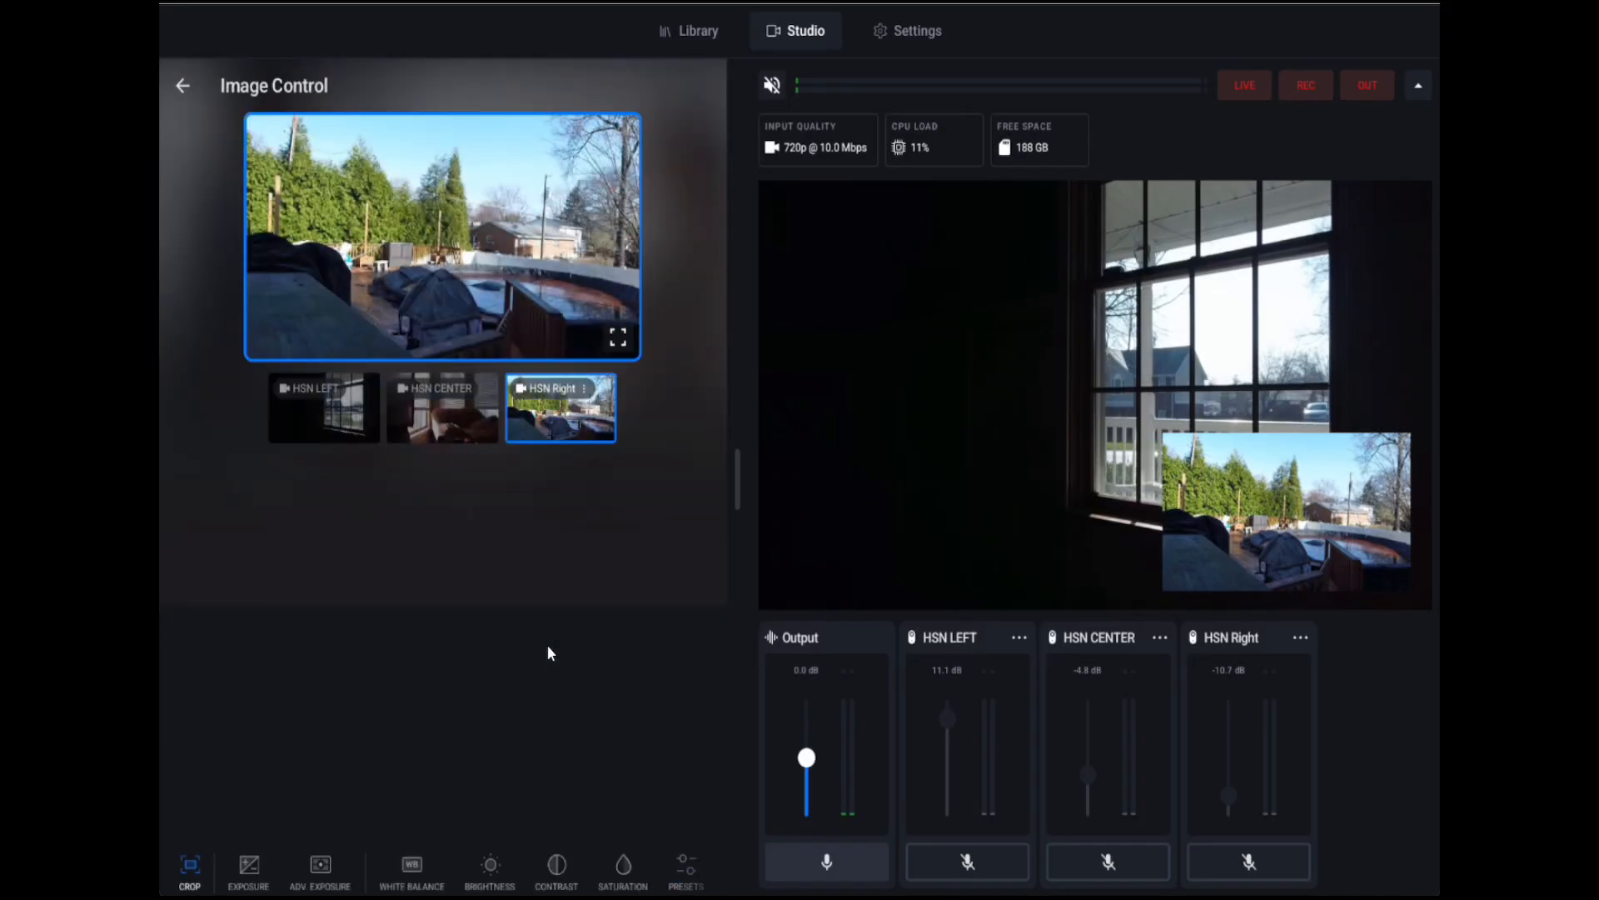
click(184, 83)
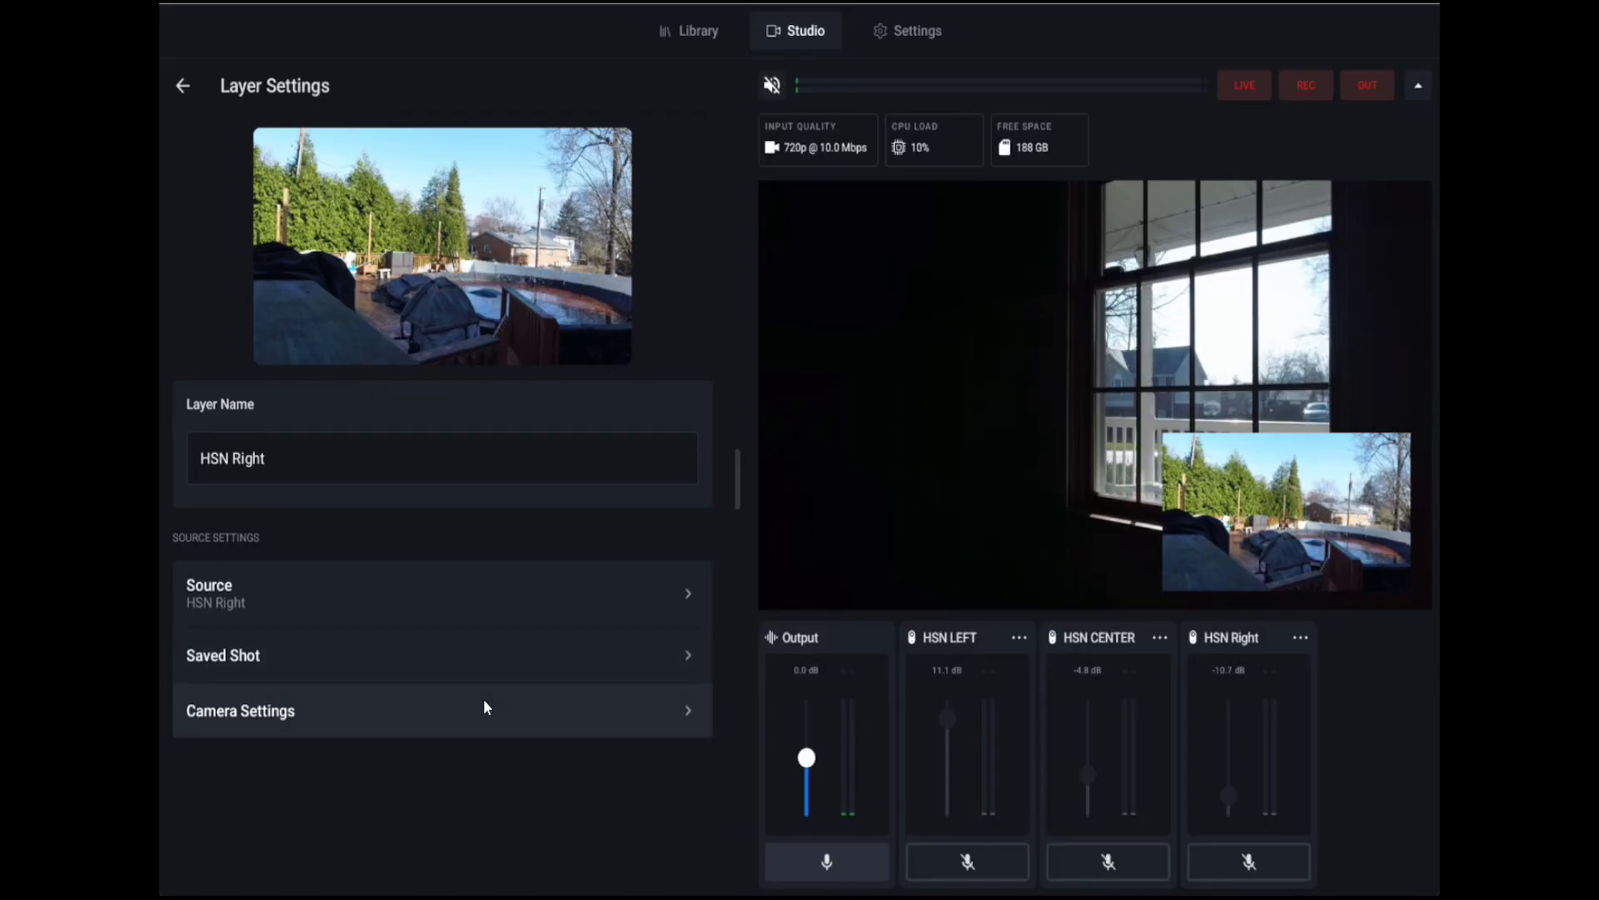
click(508, 711)
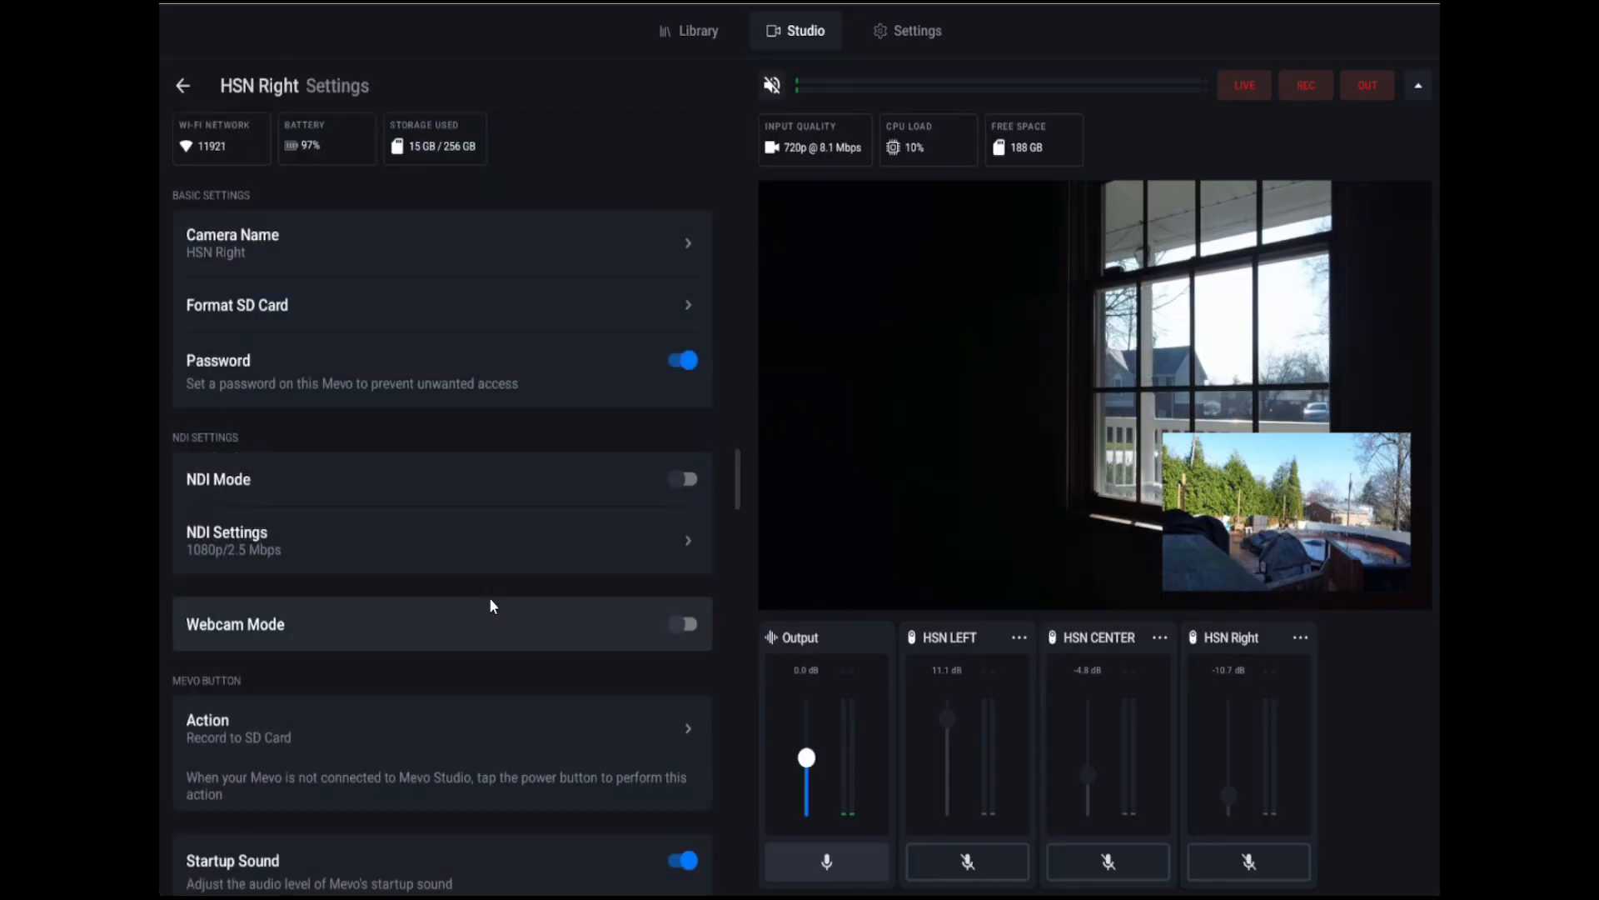
scroll(488, 598, down, 1)
scroll(480, 555, up, 1)
click(184, 86)
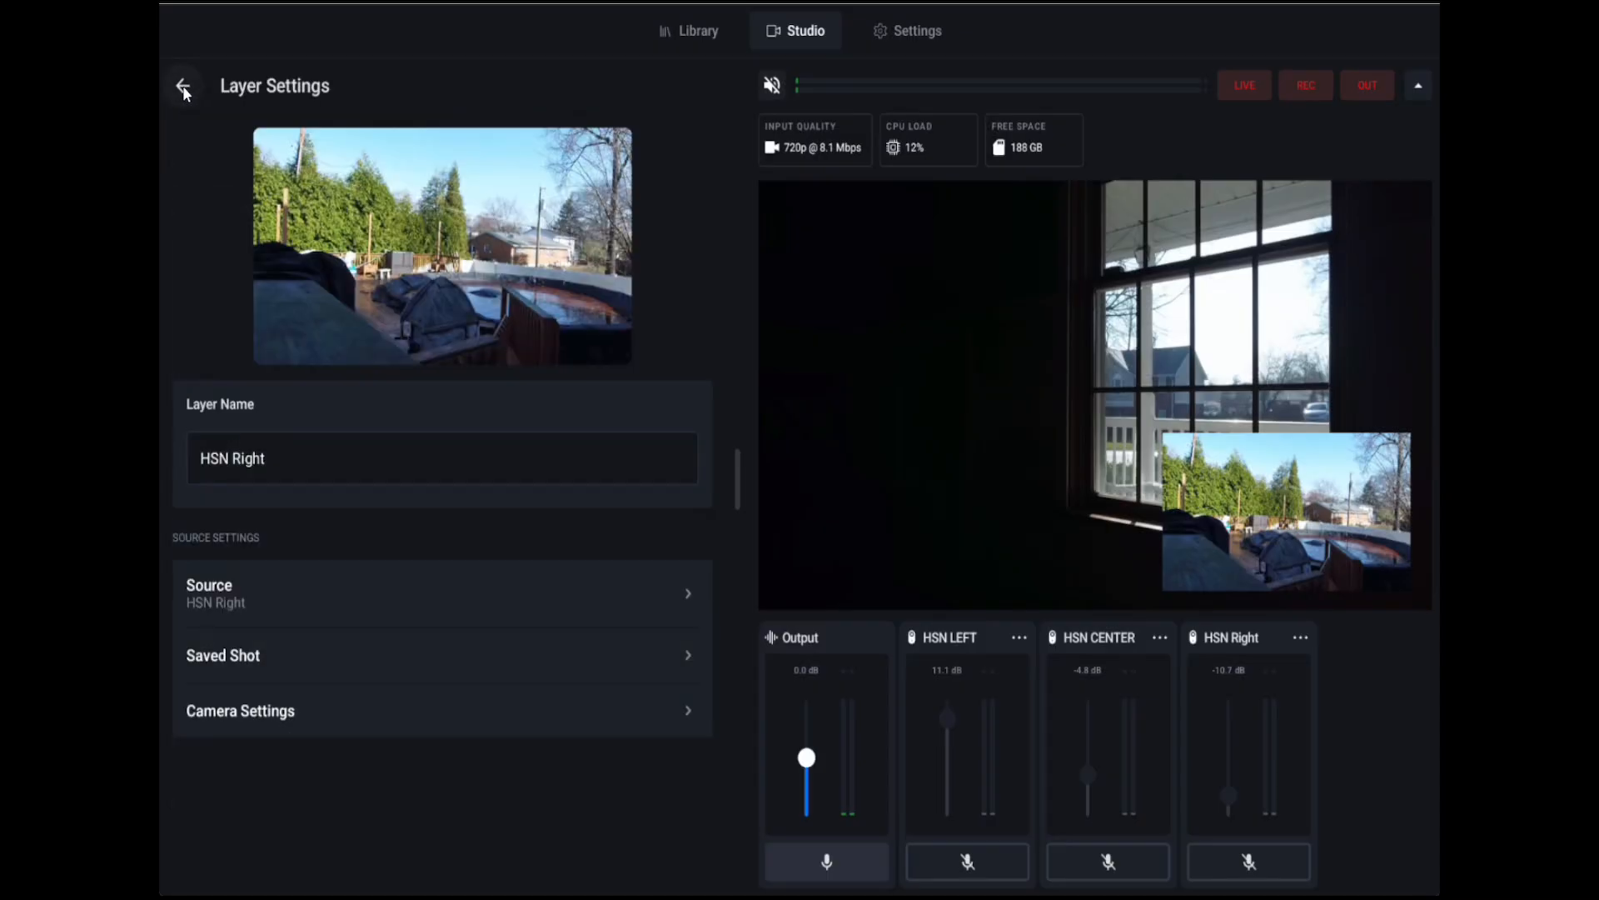
click(182, 86)
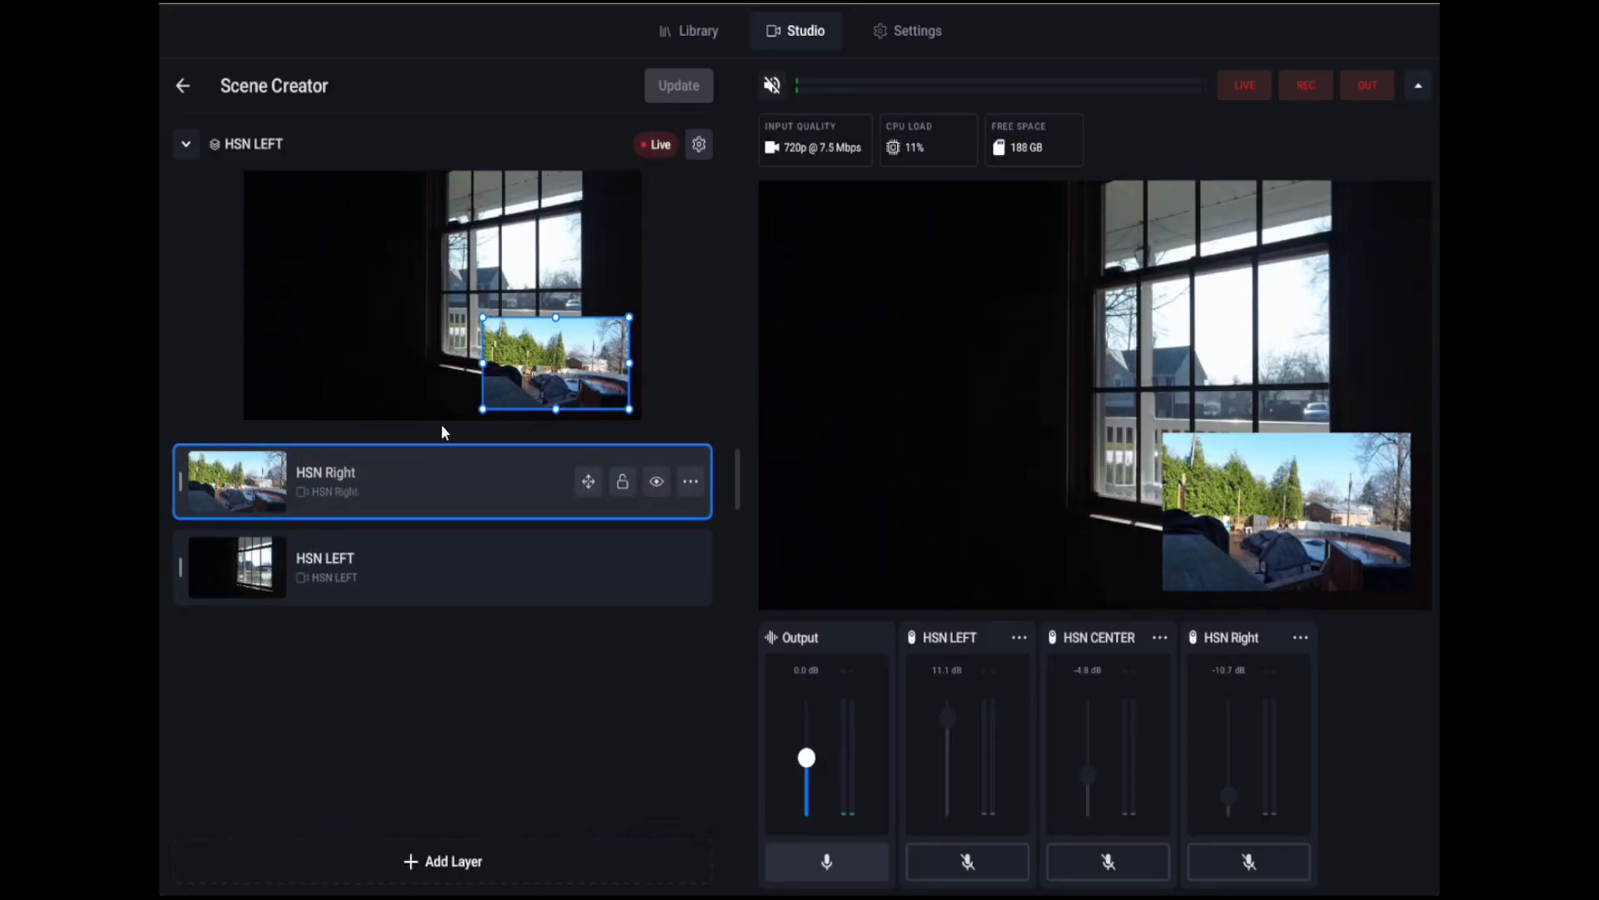
Step: Try the Overlay scene type in the HSN LEFT scene settings and return it to Full Screen
click(699, 145)
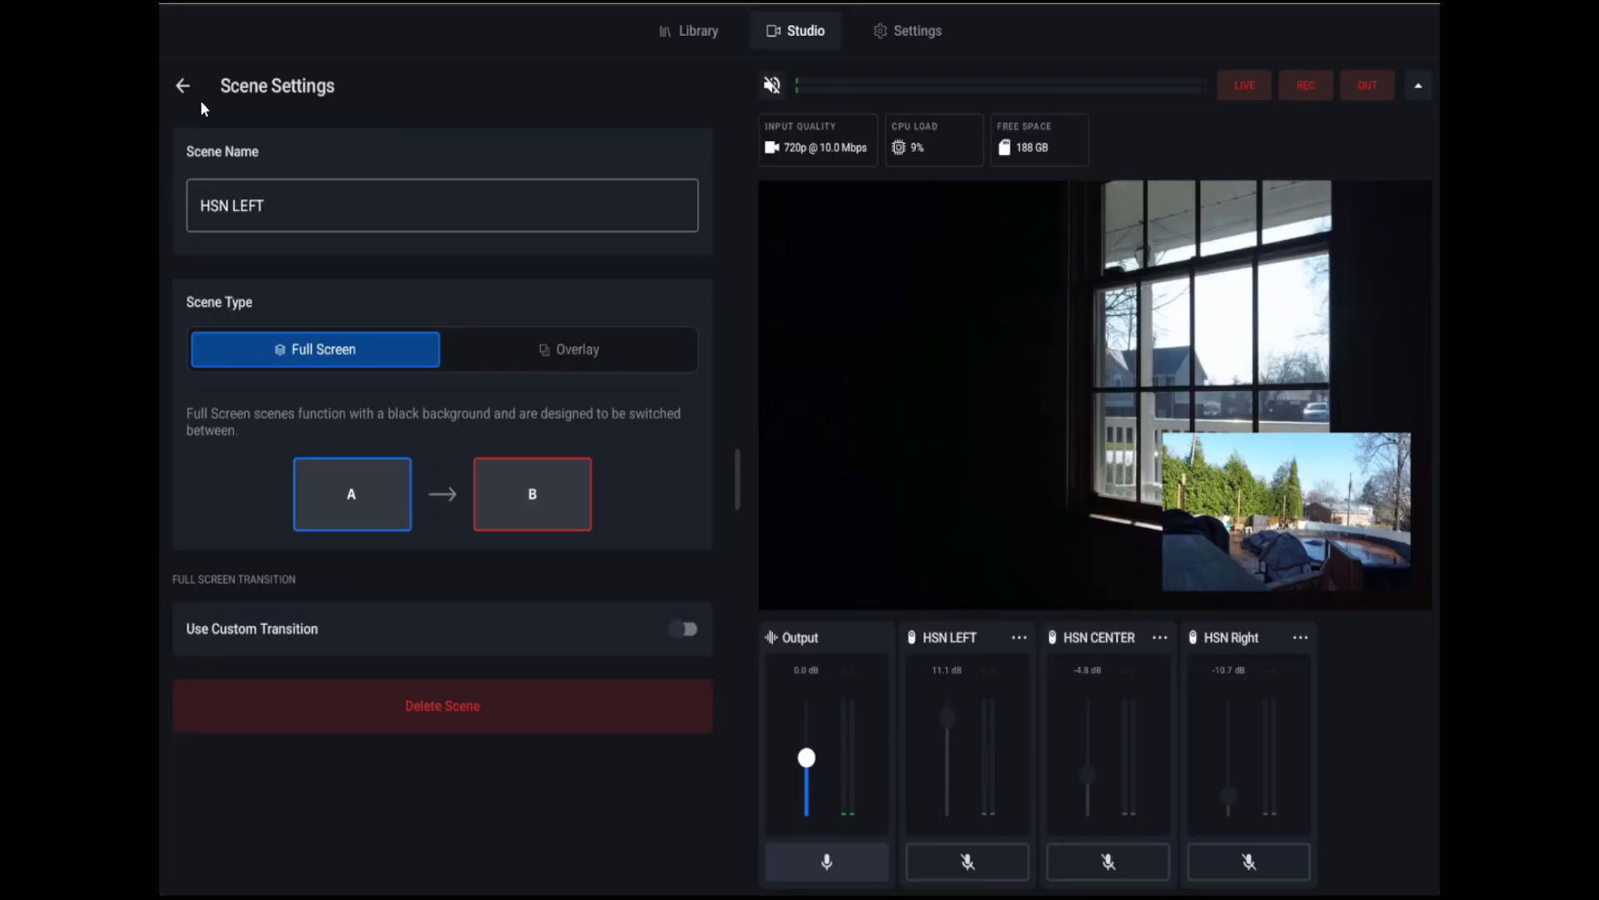
click(181, 87)
click(699, 145)
click(564, 347)
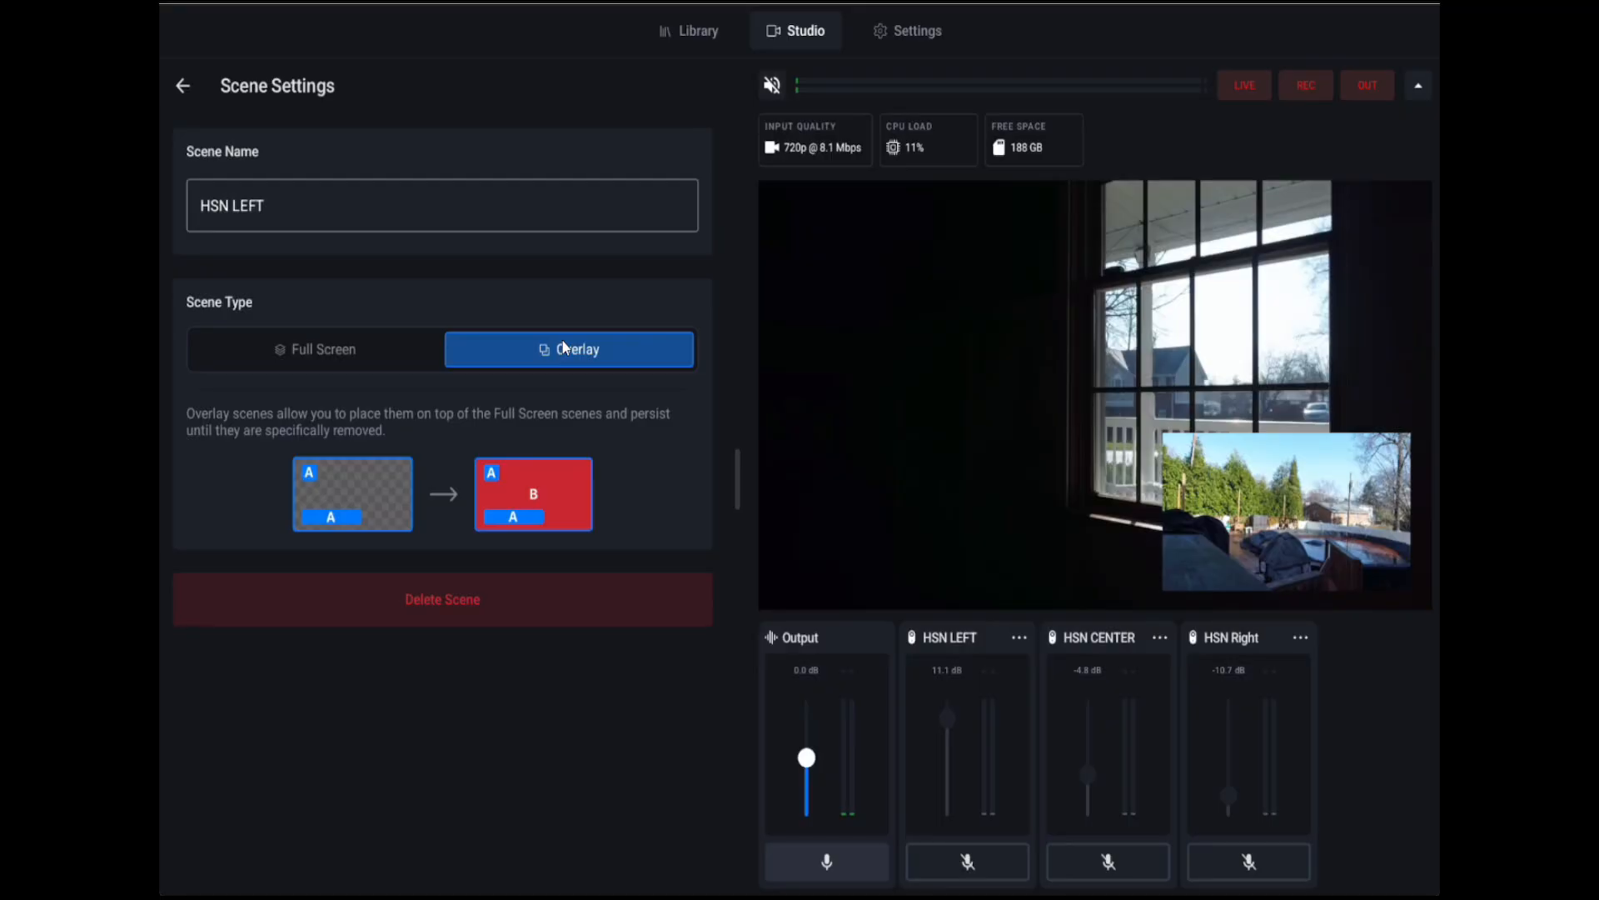
click(369, 360)
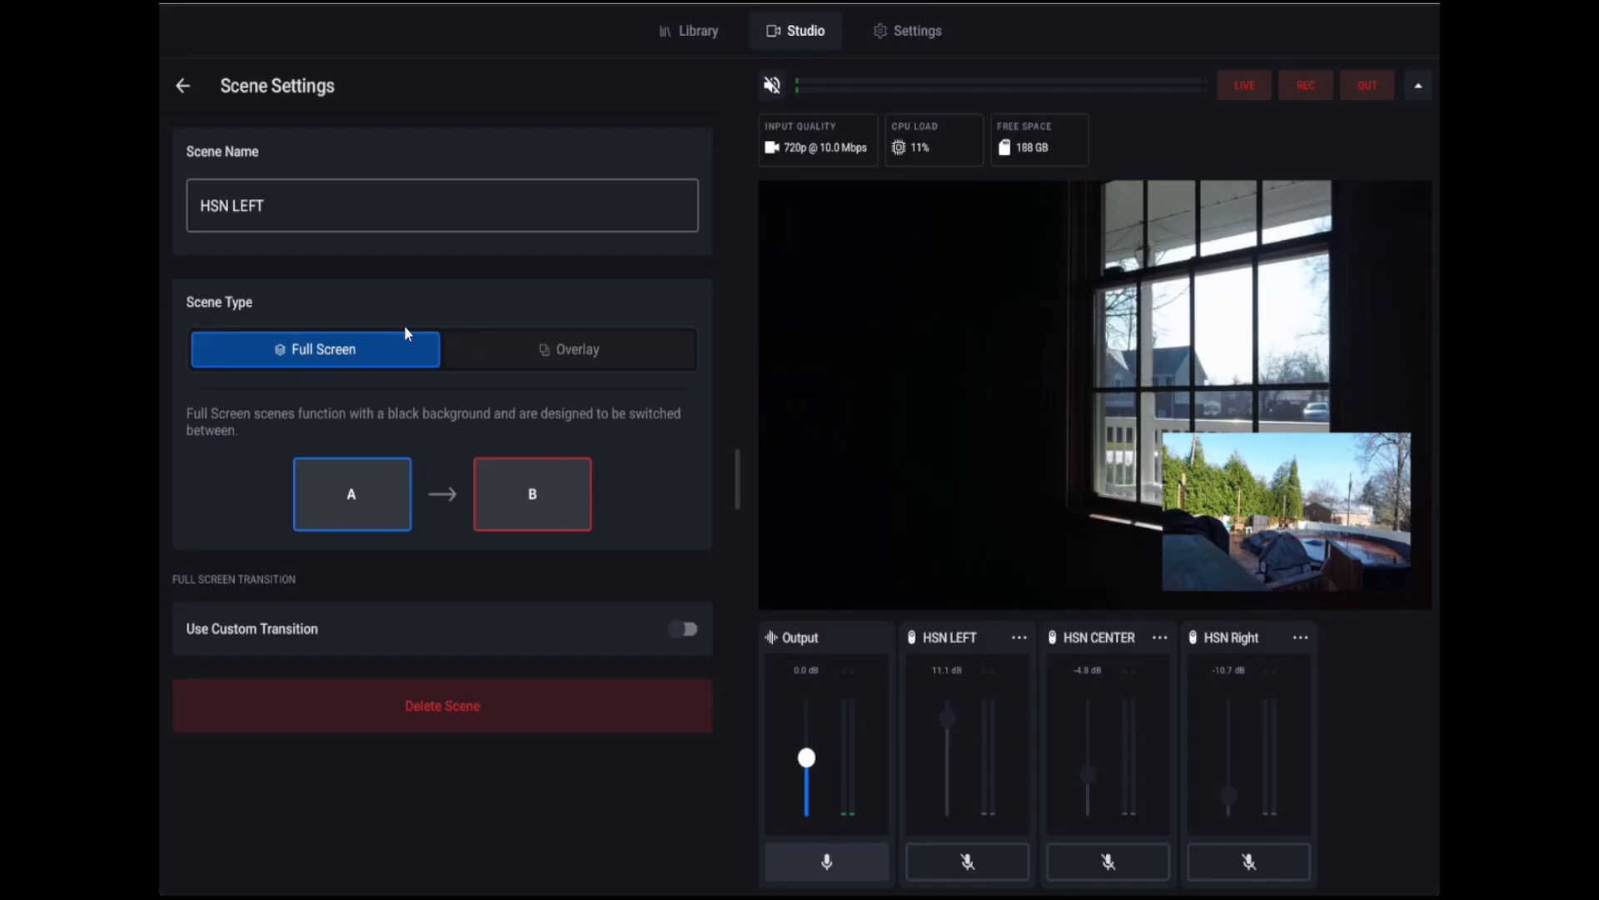
Step: Return from the HSN LEFT scene editor to the scene overview and switch the live scene to HSN Right, HSN LEFT and finally HSN CENTER
click(183, 87)
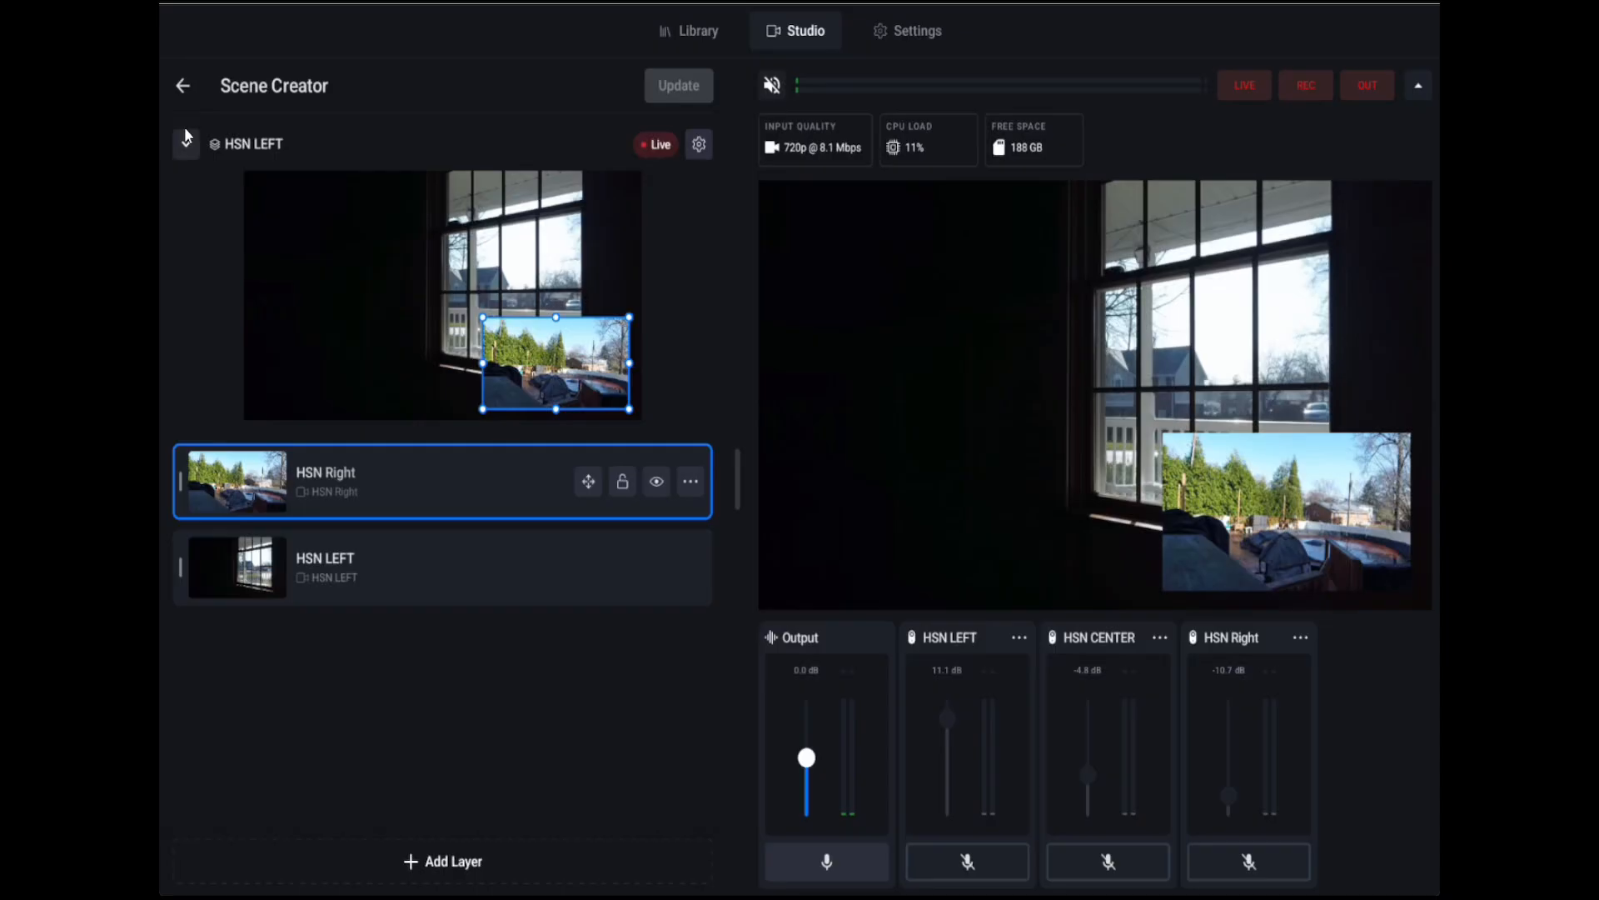
click(183, 85)
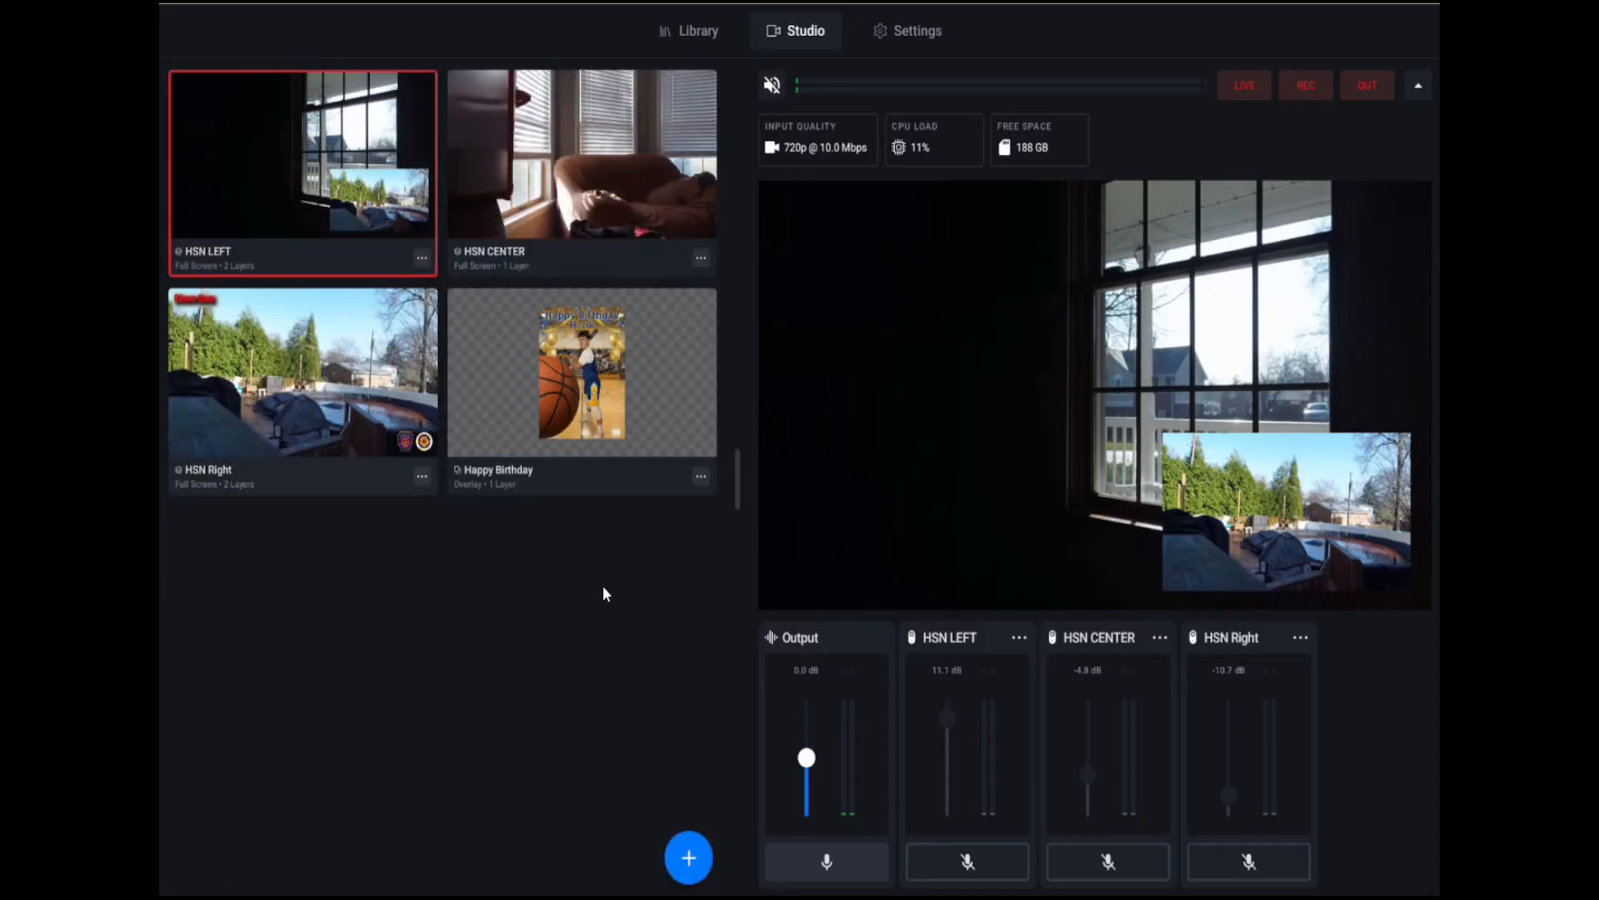
click(303, 355)
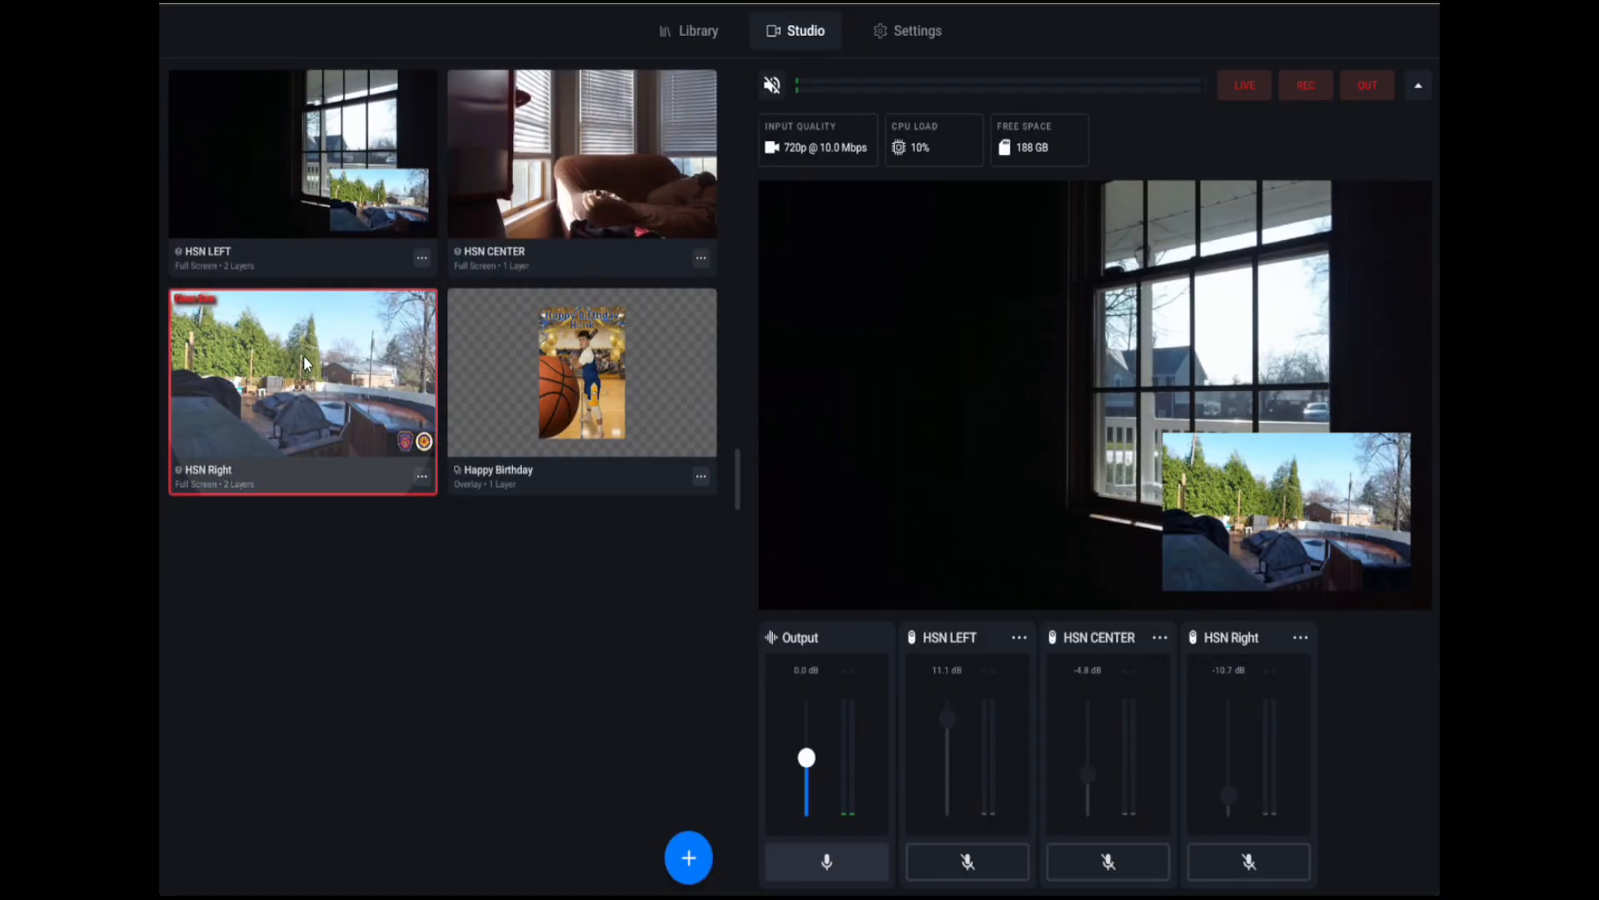
click(319, 197)
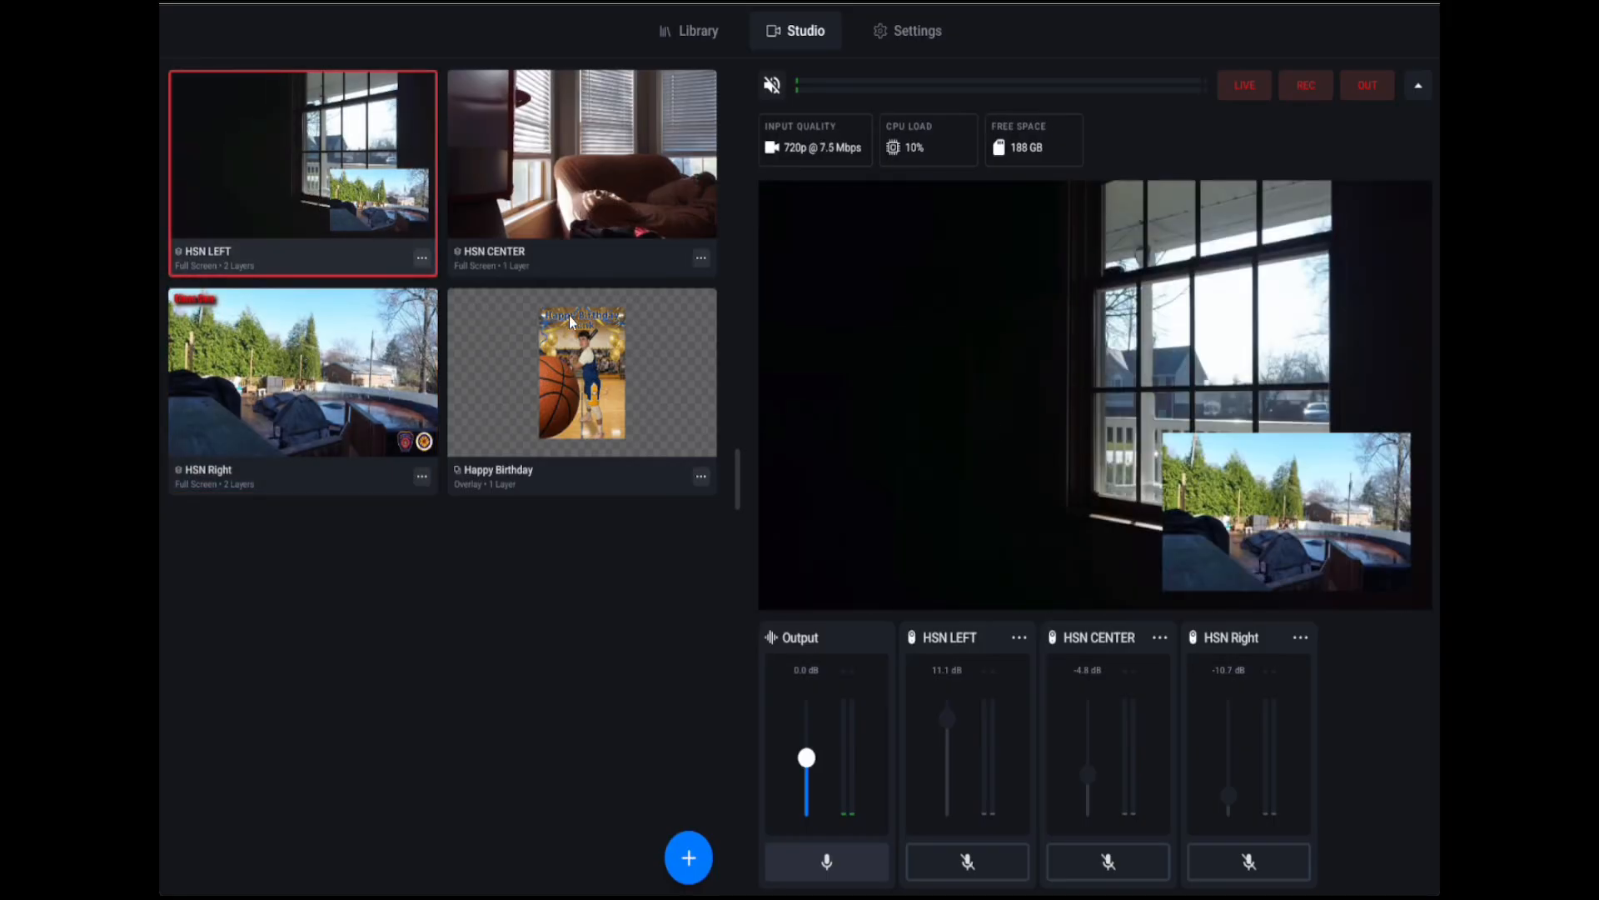
click(611, 140)
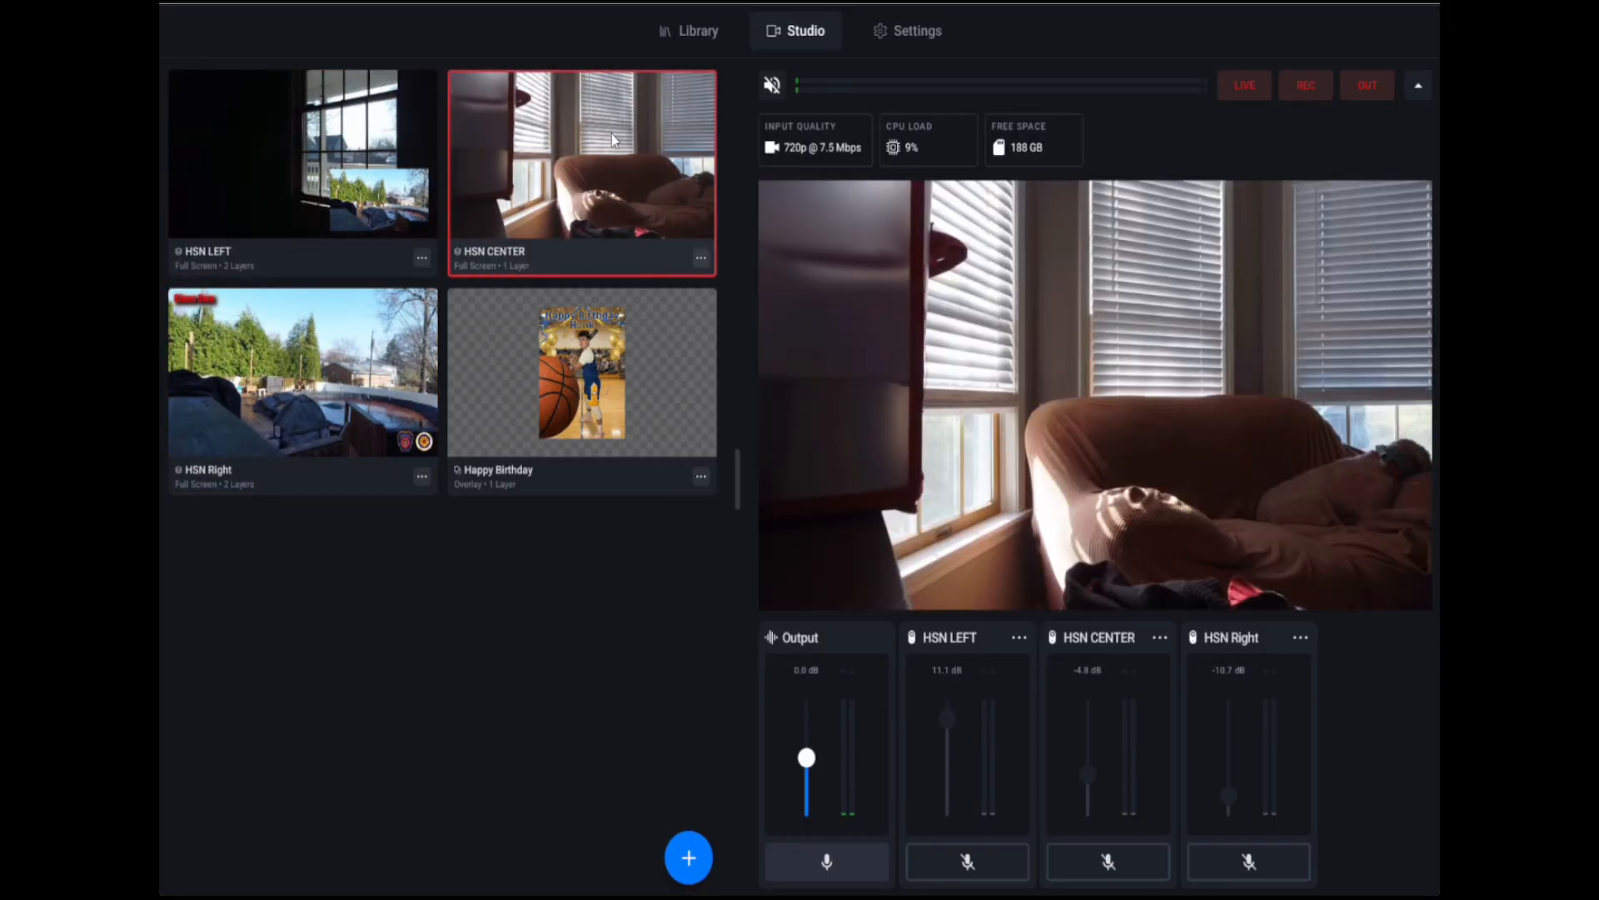
Step: Show the Happy Birthday overlay while switching the live scene to HSN LEFT and on to HSN Right, and remove the overlay from the output
click(583, 392)
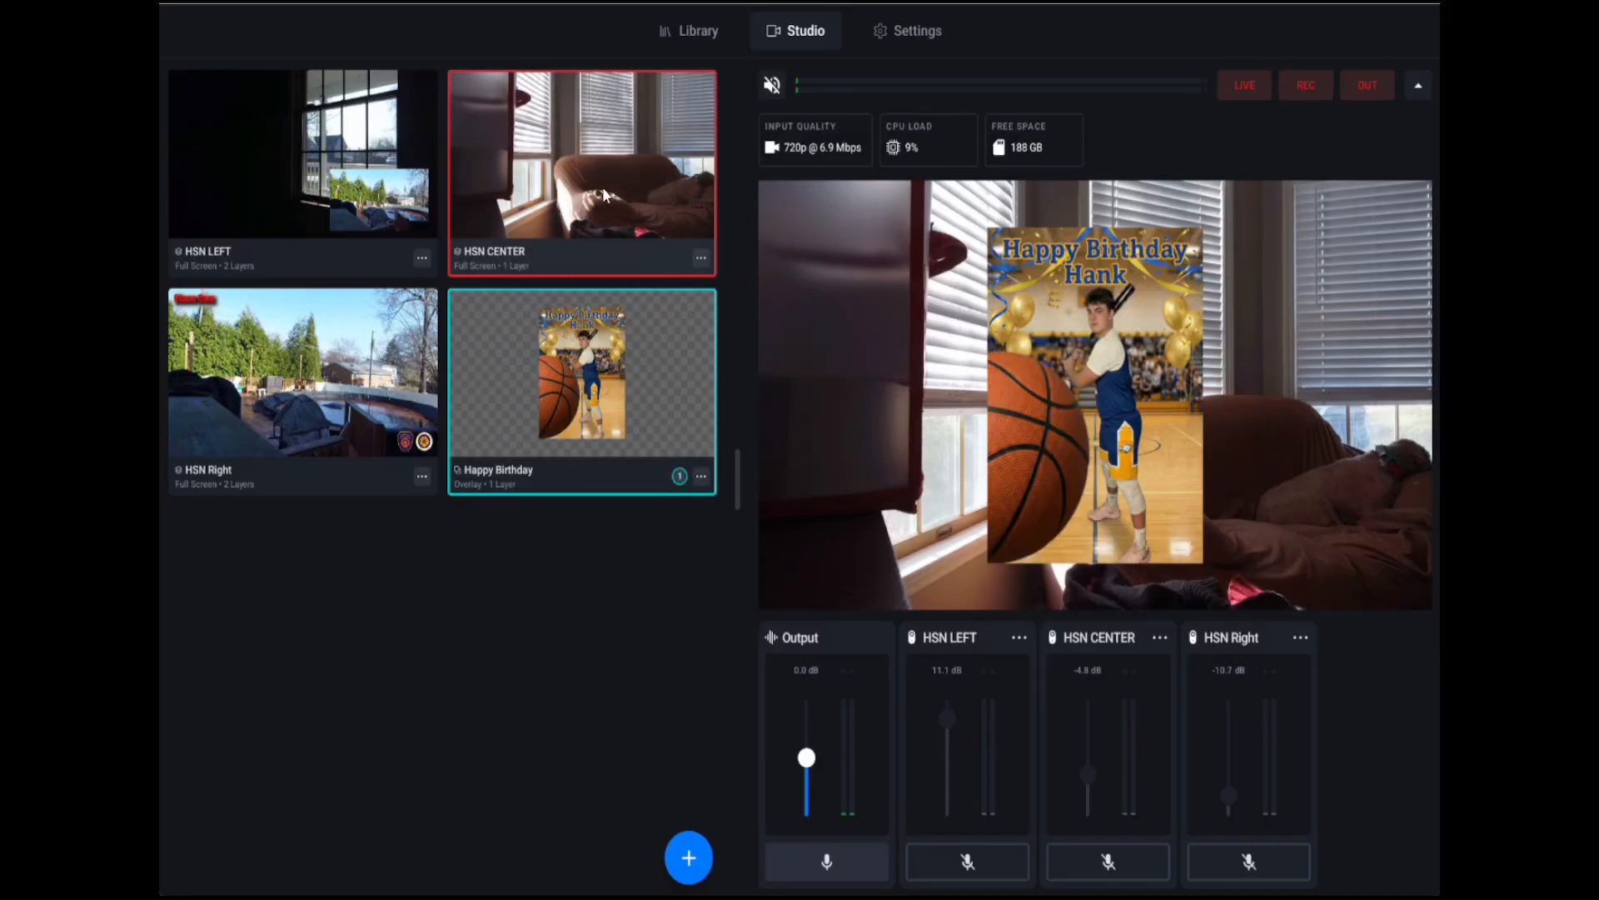
click(398, 202)
click(392, 303)
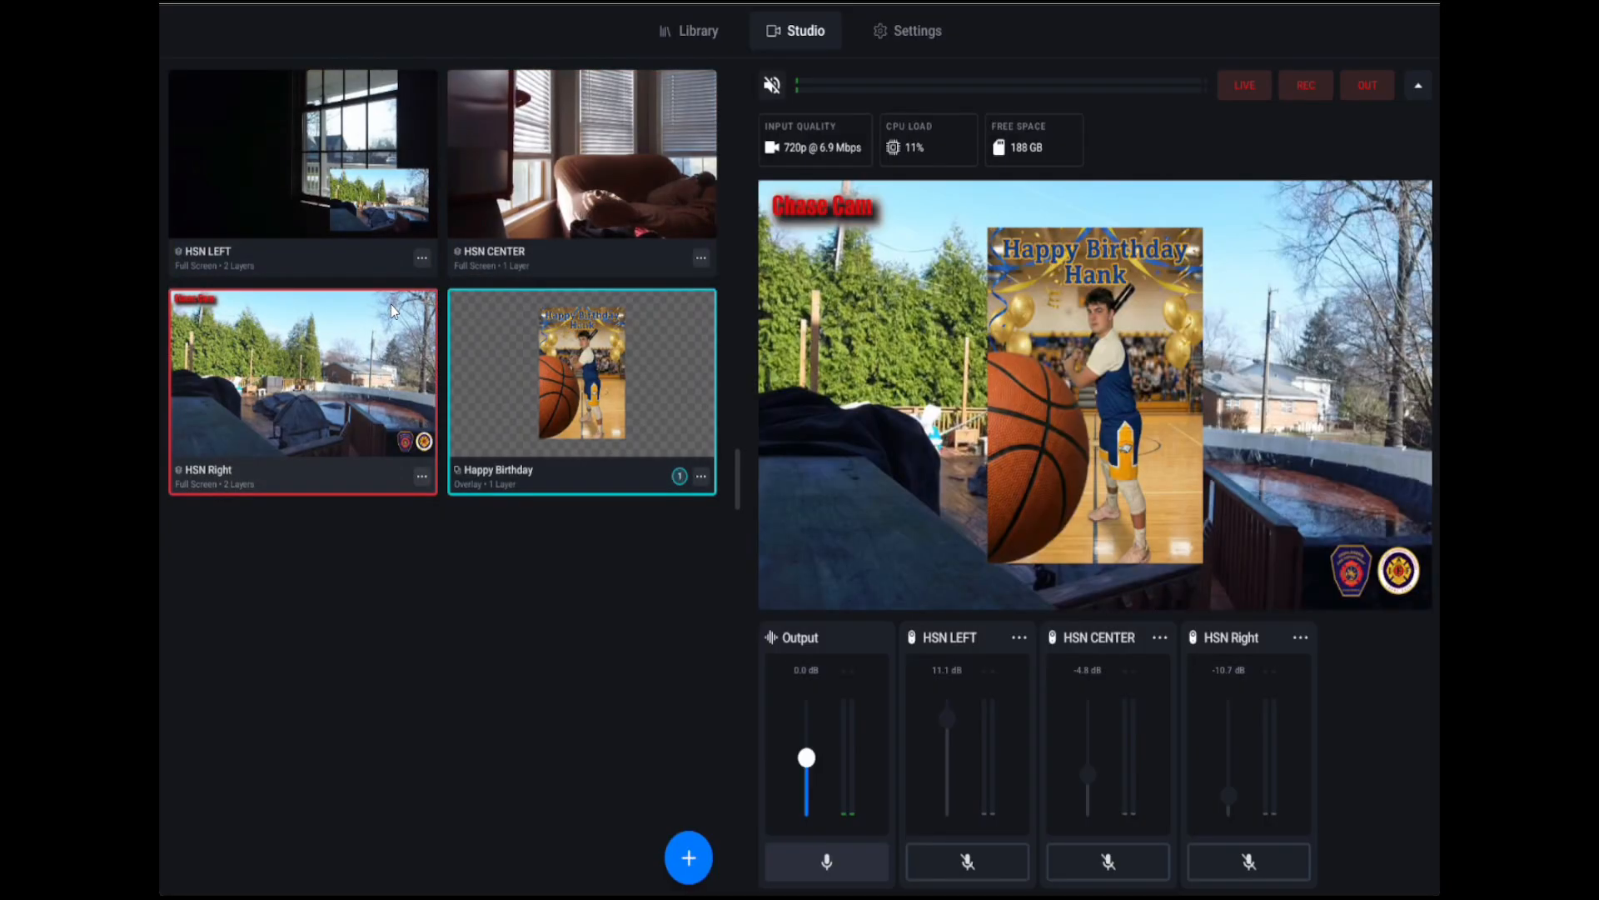
click(600, 332)
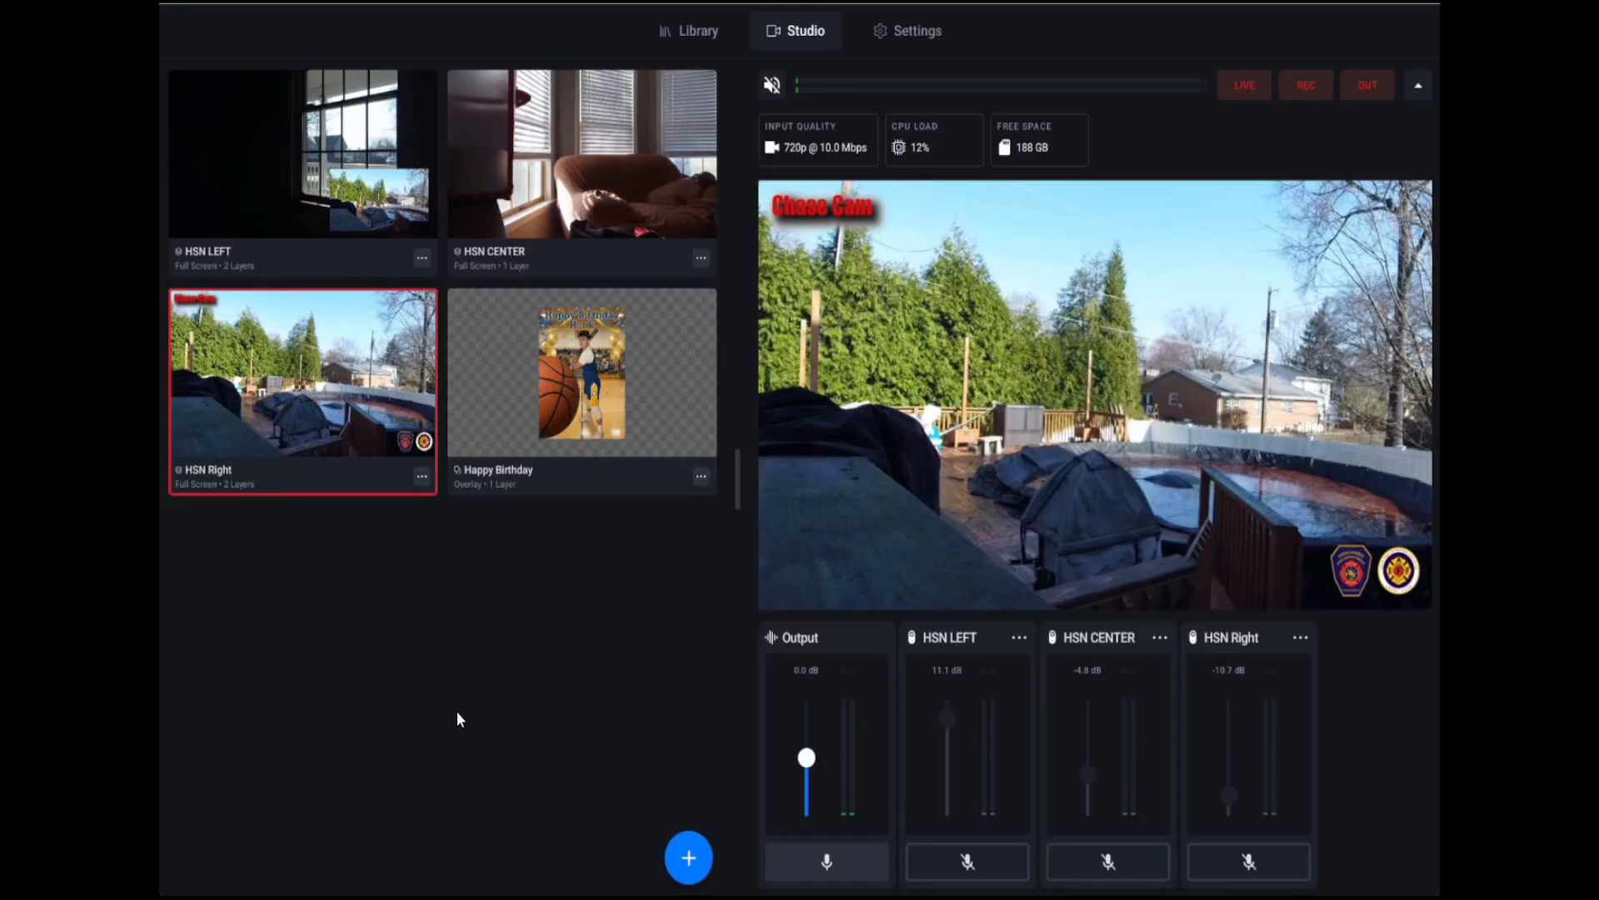